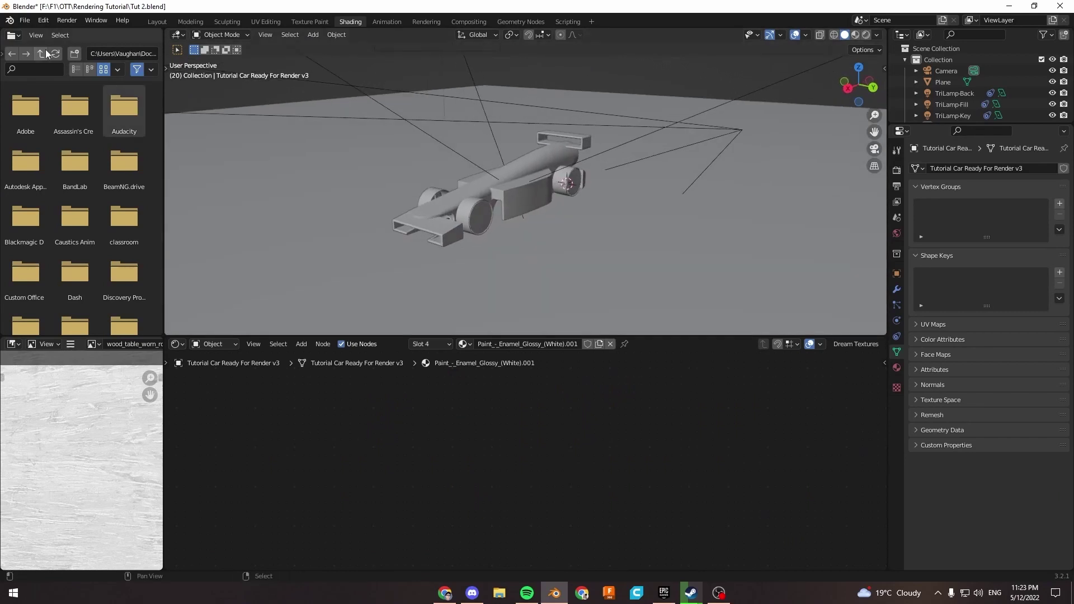
Enable the Import-Export: Import Images as Planes add-on in Preferences.
{"action": "left_click", "coordinate": [45, 24]}
{"action": "left_click", "coordinate": [75, 184]}
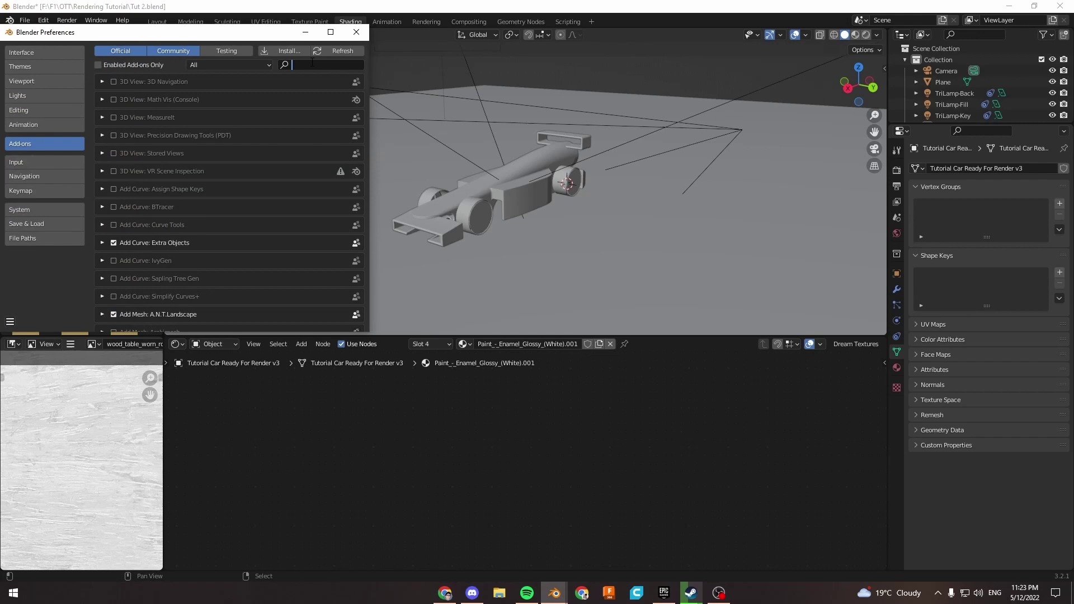
{"action": "type", "text": "image"}
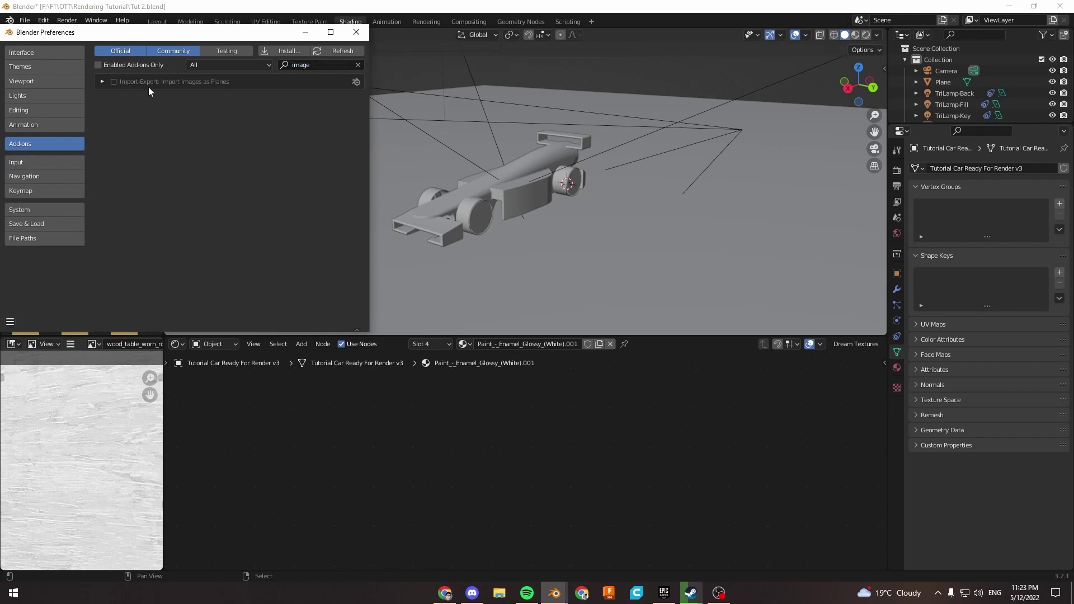
{"action": "left_click", "coordinate": [113, 82]}
Save the preferences and close the Preferences window.
{"action": "left_click", "coordinate": [10, 322]}
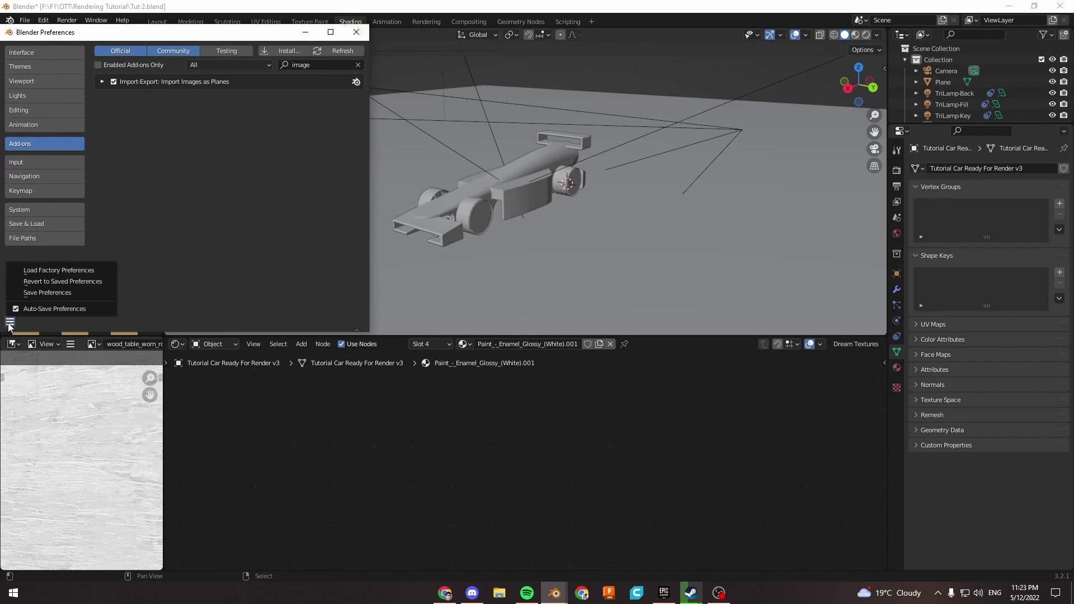
{"action": "left_click", "coordinate": [45, 293]}
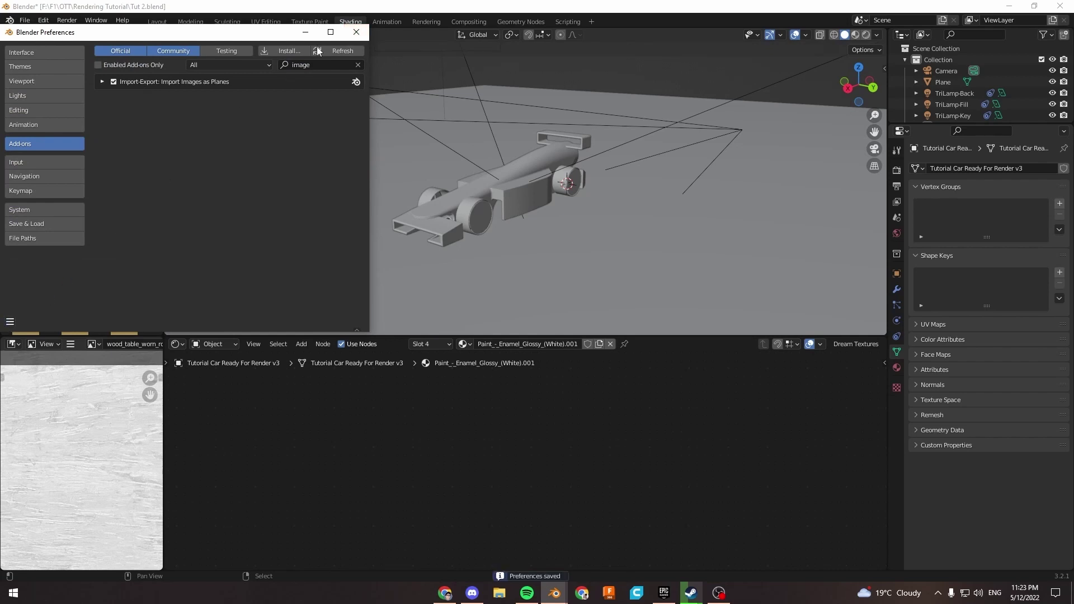
{"action": "left_click", "coordinate": [356, 32]}
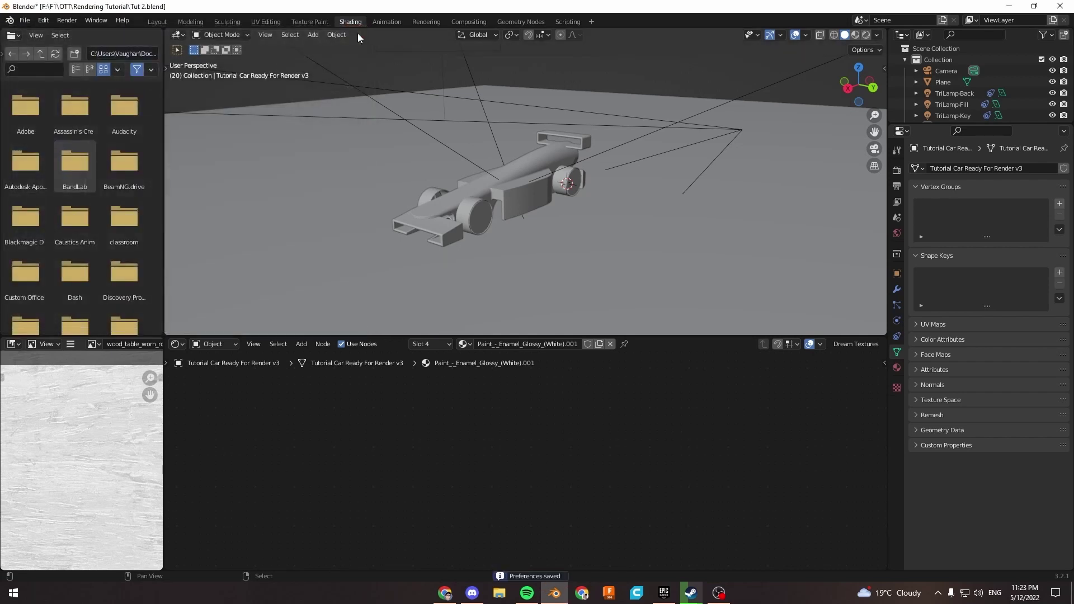
In the Layout workspace, view the car in Material Preview shading from a new angle.
{"action": "left_click", "coordinate": [157, 22]}
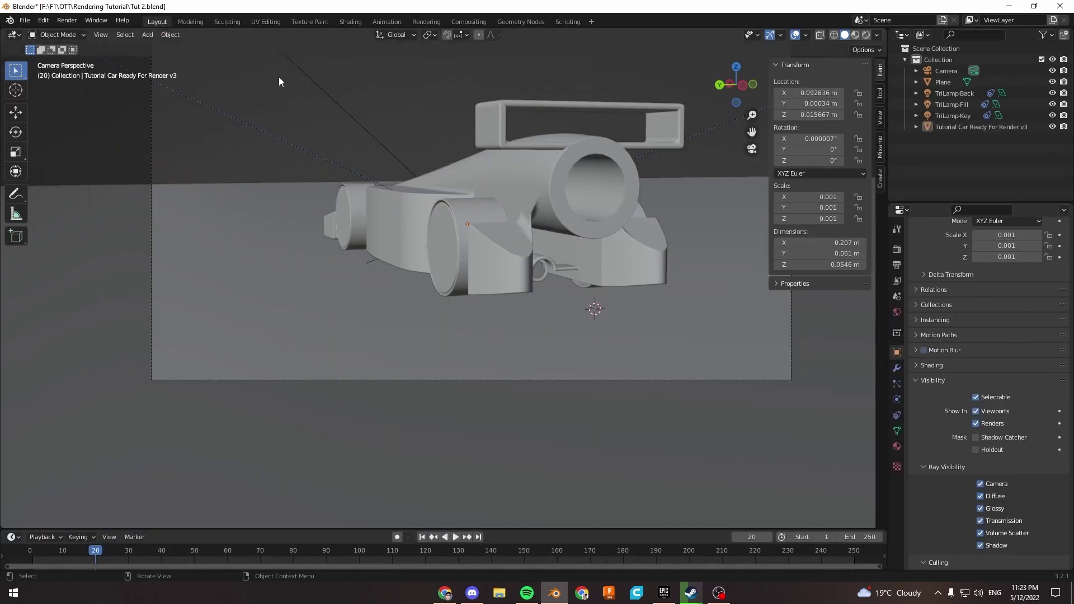
{"action": "middle_click_drag", "start_coordinate": [279, 76], "coordinate": [492, 233]}
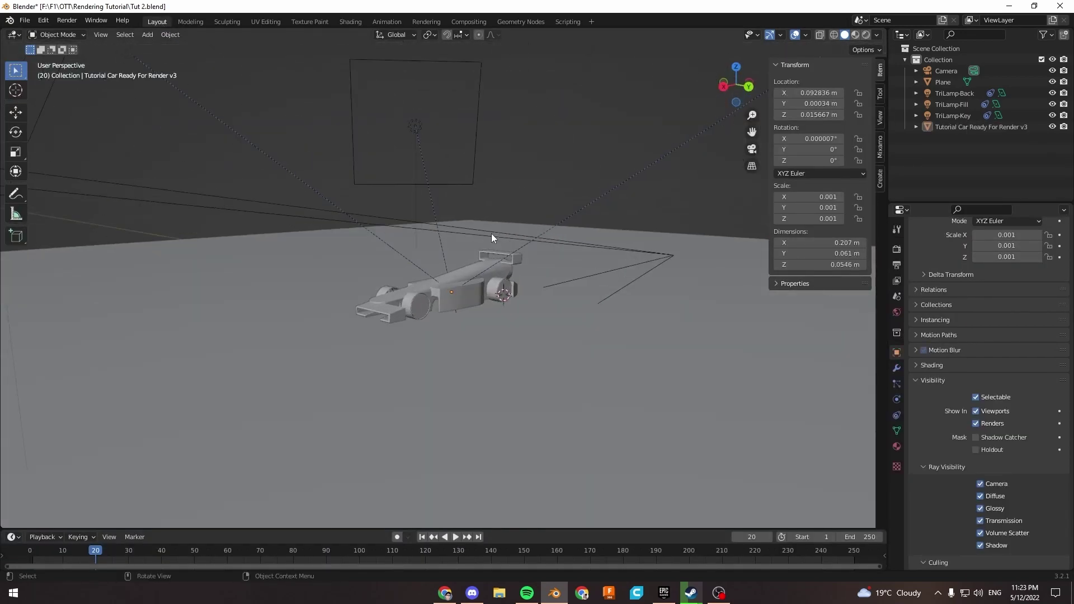
{"action": "scroll", "coordinate": [493, 233], "scroll_direction": "up", "scroll_amount": 5}
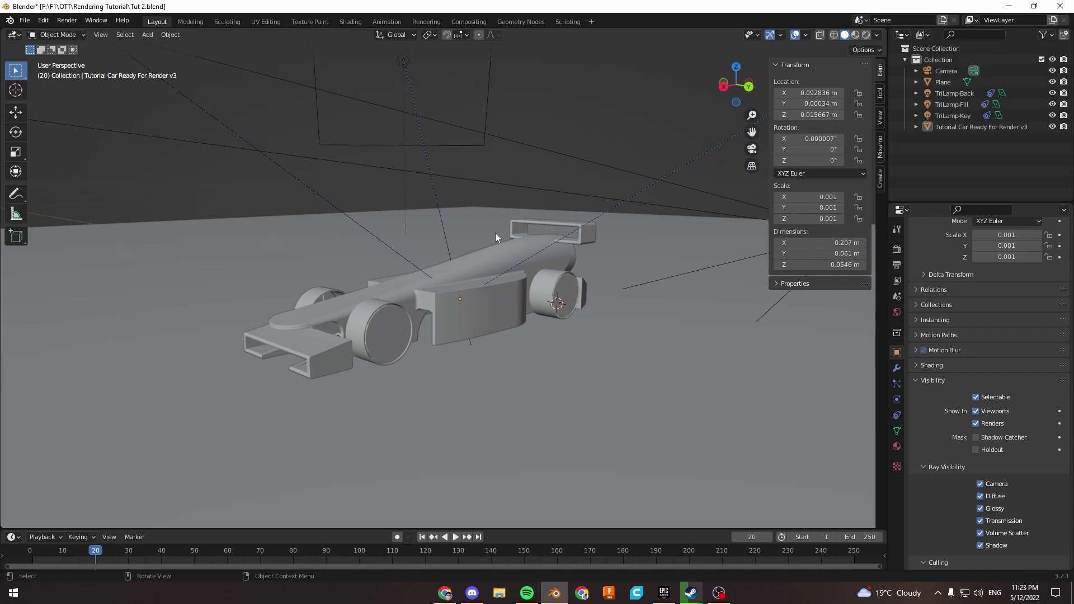
{"action": "key", "text": "z"}
{"action": "left_click", "coordinate": [449, 364]}
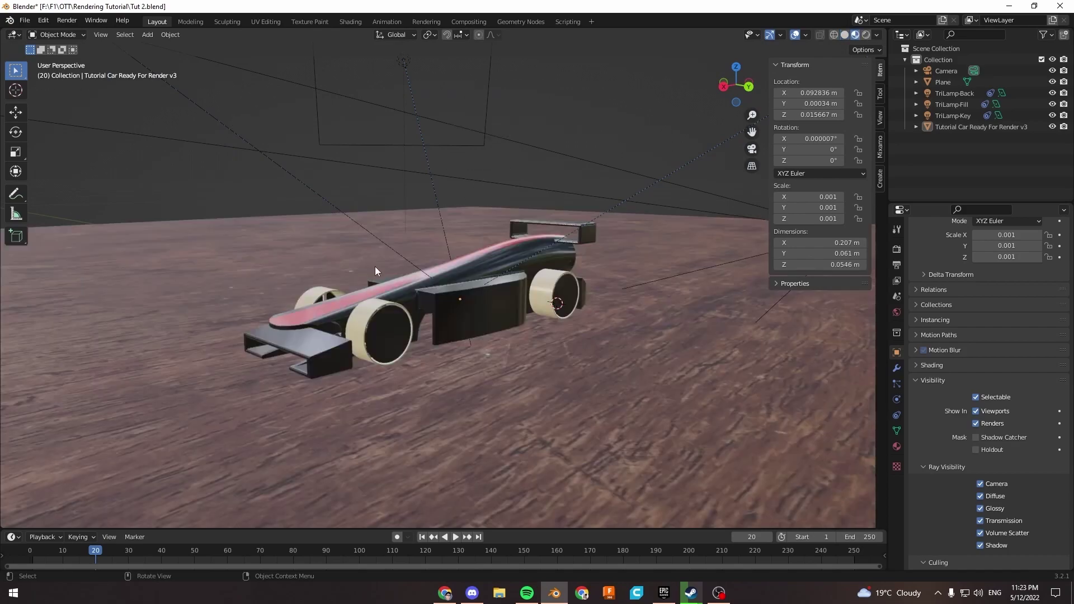
{"action": "middle_click_drag", "start_coordinate": [375, 266], "coordinate": [523, 352]}
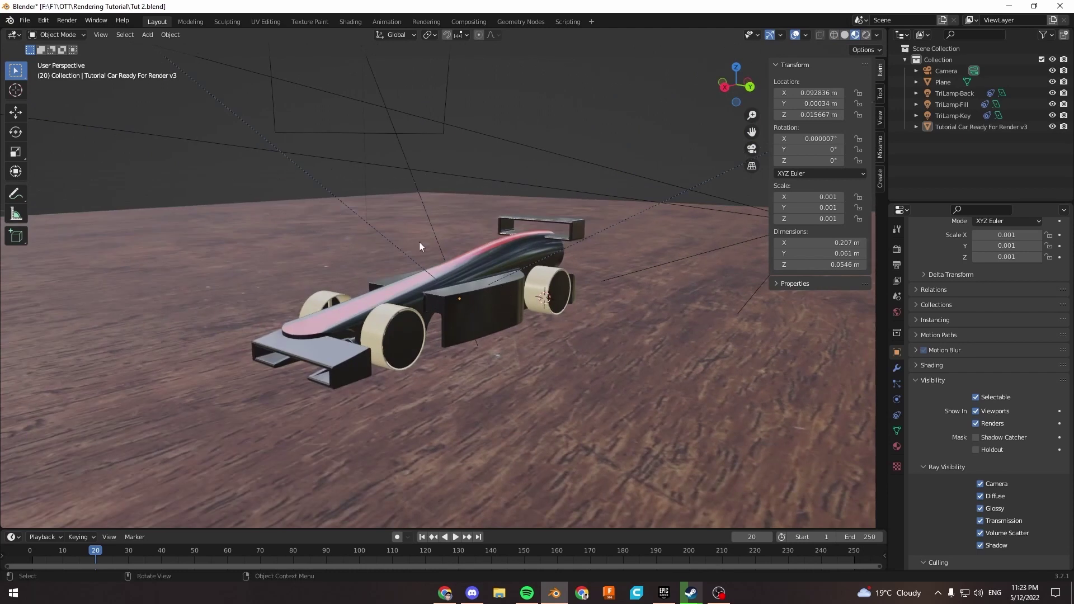
Import the prototype-car sticker image as an image plane named protsticker.
{"action": "key", "text": "shift+a"}
{"action": "mouse_move", "coordinate": [420, 268]}
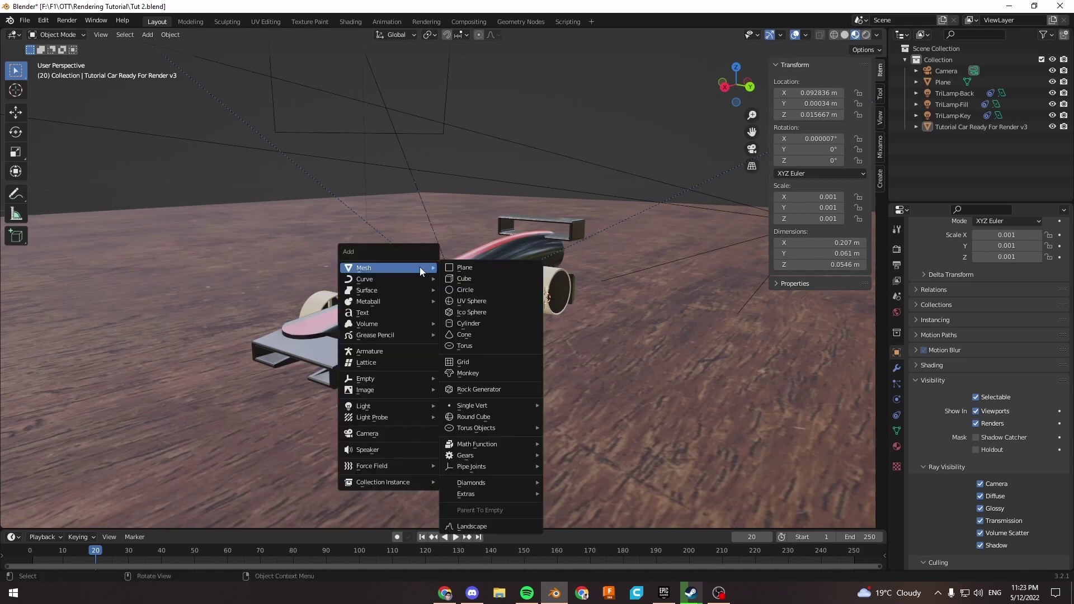
{"action": "mouse_move", "coordinate": [377, 392]}
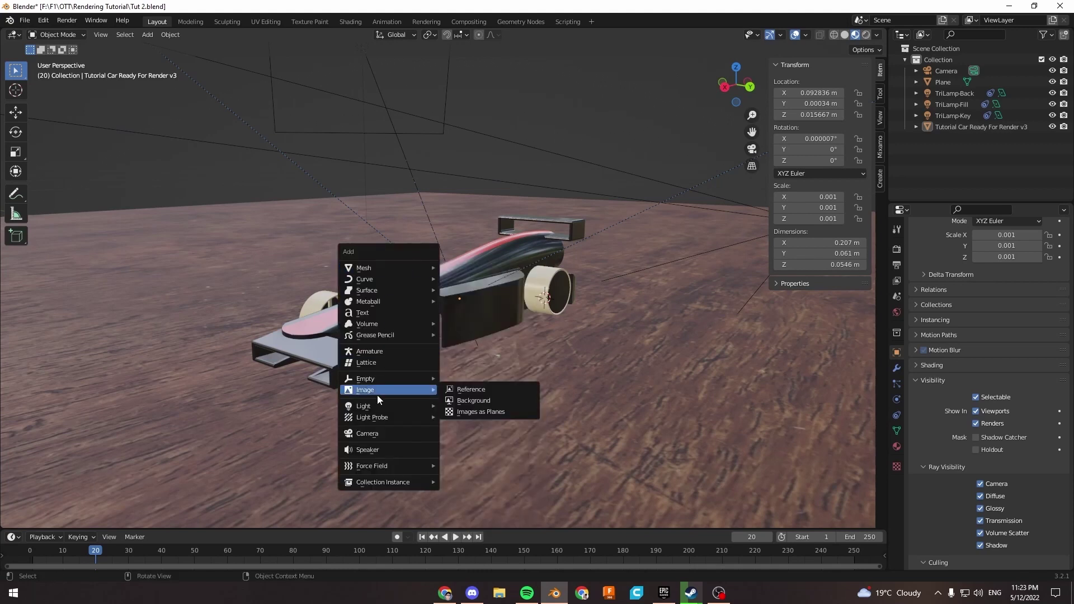
{"action": "left_click", "coordinate": [469, 413]}
{"action": "double_click", "coordinate": [428, 264]}
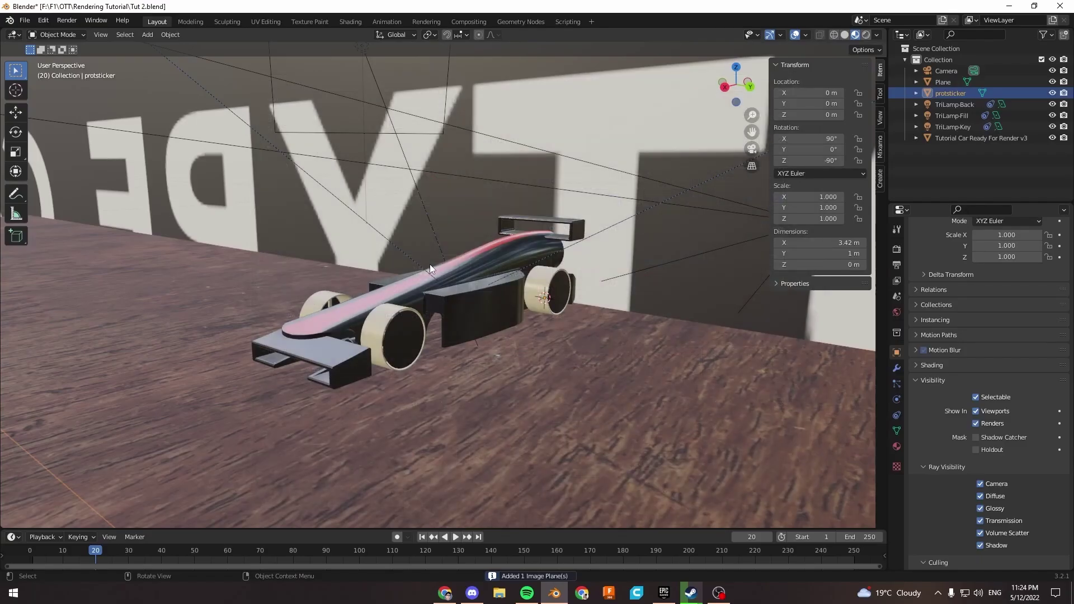
Scale the protsticker plane down to about 0.014.
{"action": "scroll", "coordinate": [430, 264], "scroll_direction": "down", "scroll_amount": 5}
{"action": "middle_click_drag", "start_coordinate": [430, 264], "coordinate": [604, 256]}
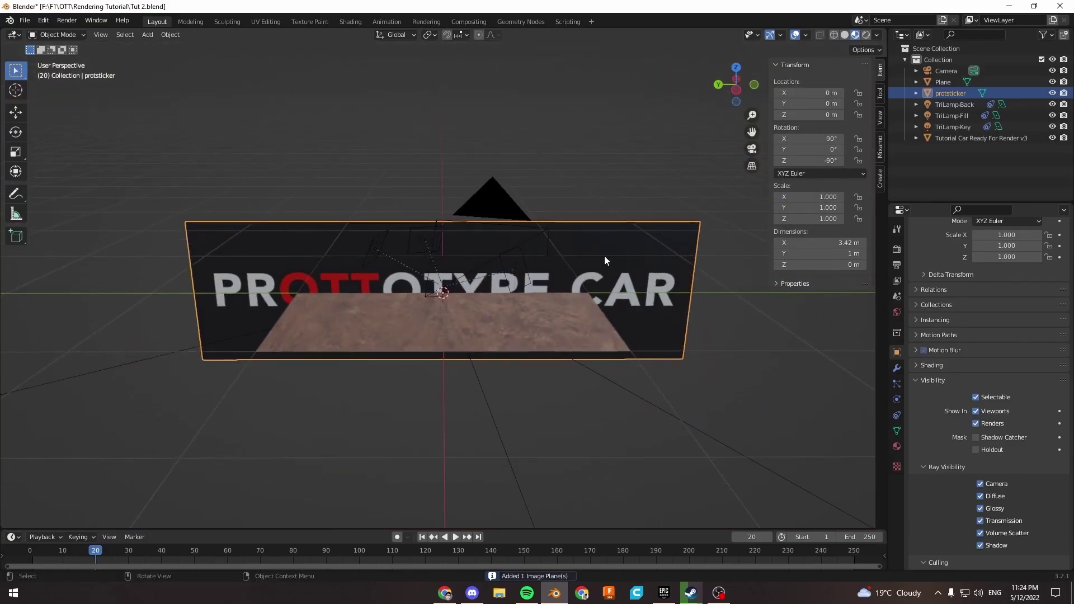
{"action": "middle_click_drag", "start_coordinate": [495, 269], "coordinate": [627, 265]}
{"action": "key", "text": "s"}
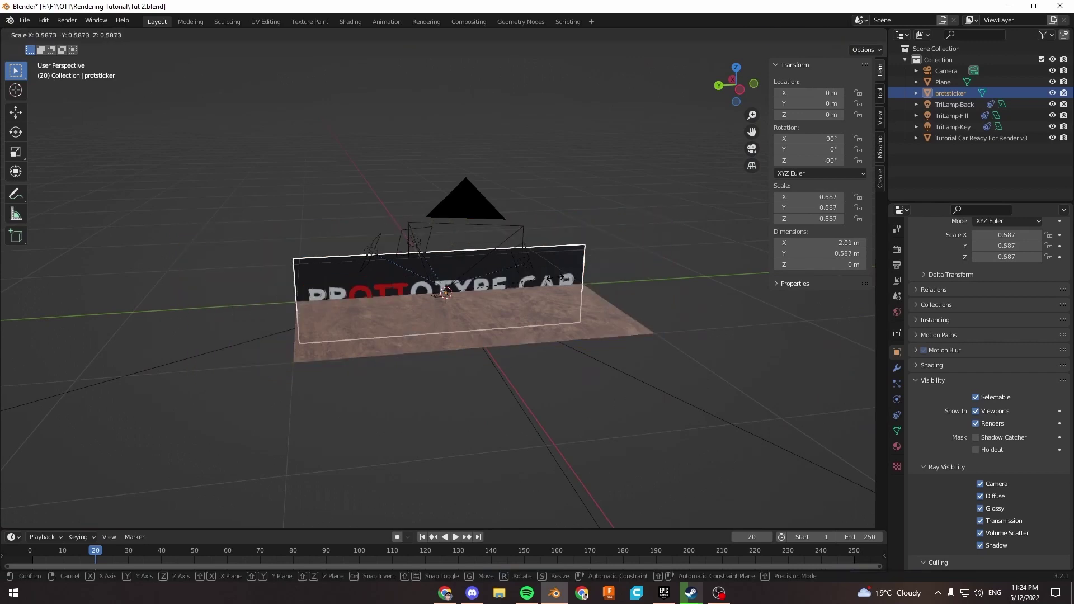
{"action": "left_click", "coordinate": [448, 295]}
{"action": "scroll", "coordinate": [448, 295], "scroll_direction": "up", "scroll_amount": 8}
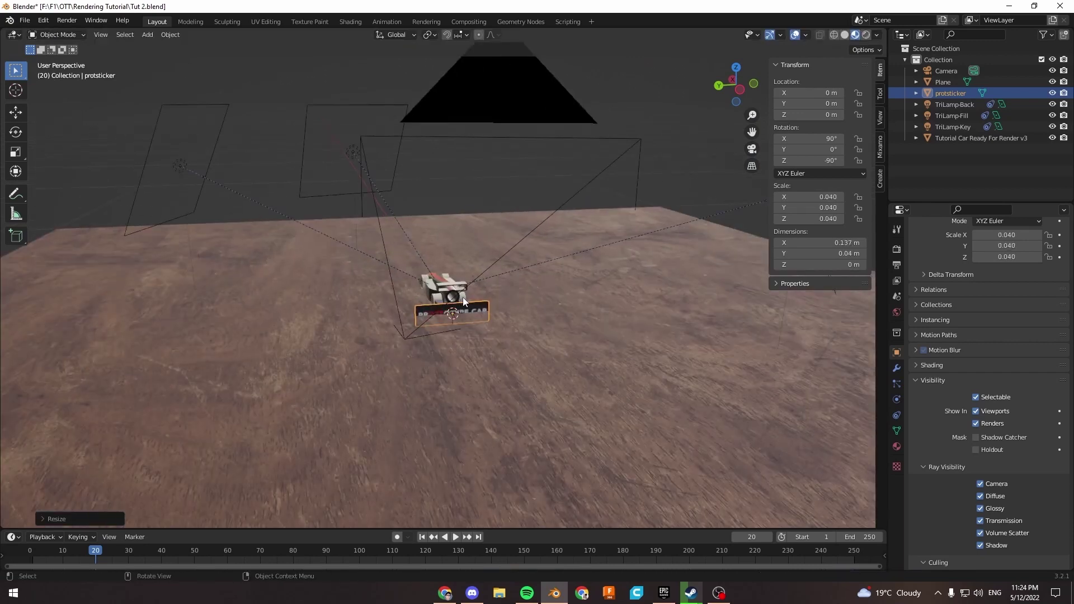
Shrink the sticker further to decal size.
{"action": "key", "text": "s"}
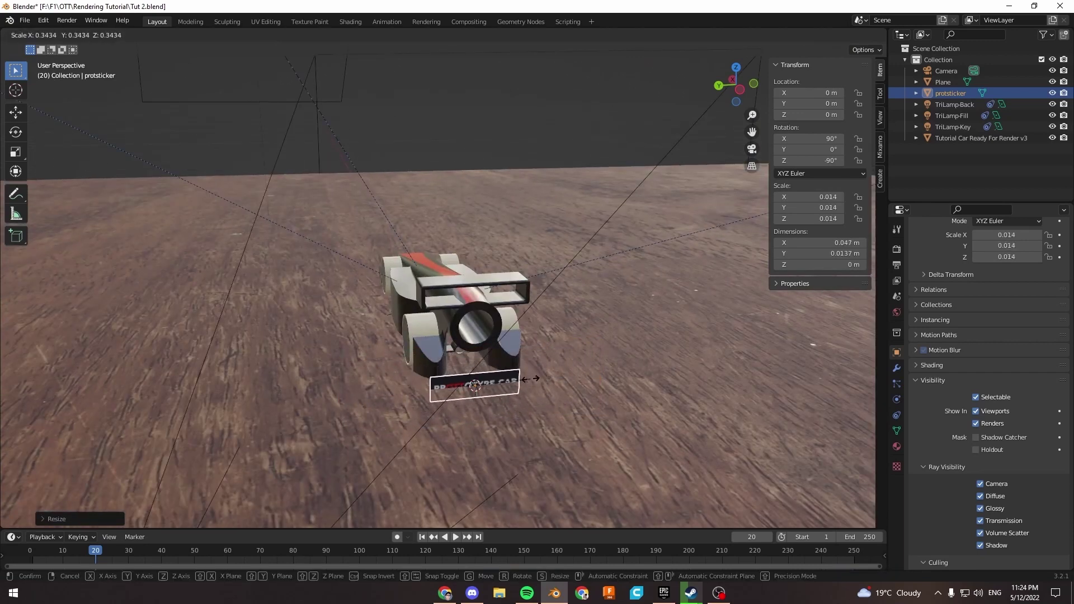
{"action": "left_click", "coordinate": [511, 376]}
{"action": "middle_click_drag", "start_coordinate": [510, 376], "coordinate": [527, 349]}
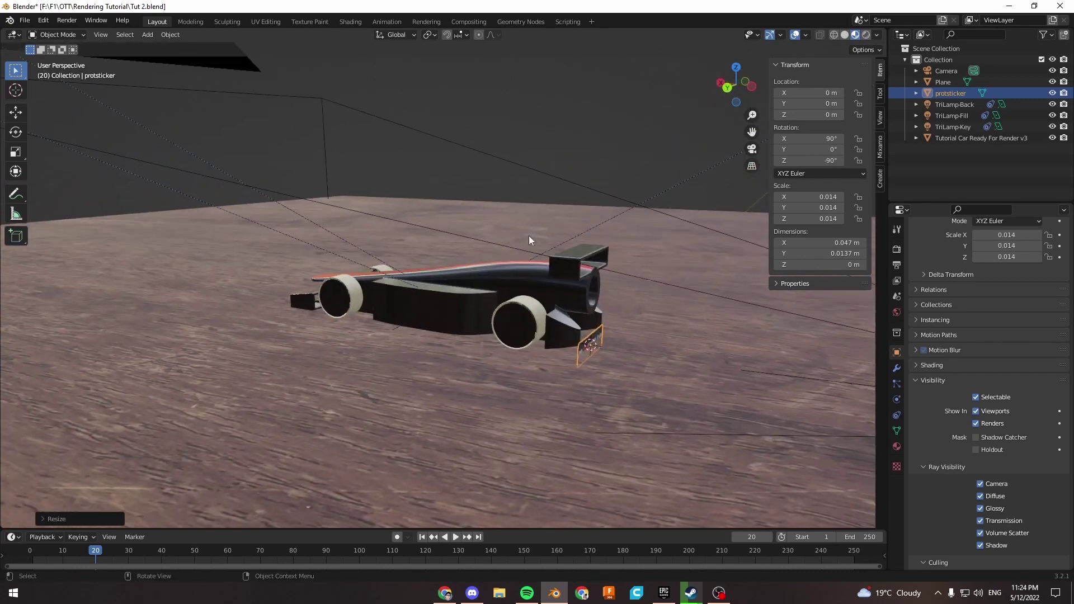
{"action": "scroll", "coordinate": [530, 239], "scroll_direction": "down", "scroll_amount": 5, "text": "ctrl"}
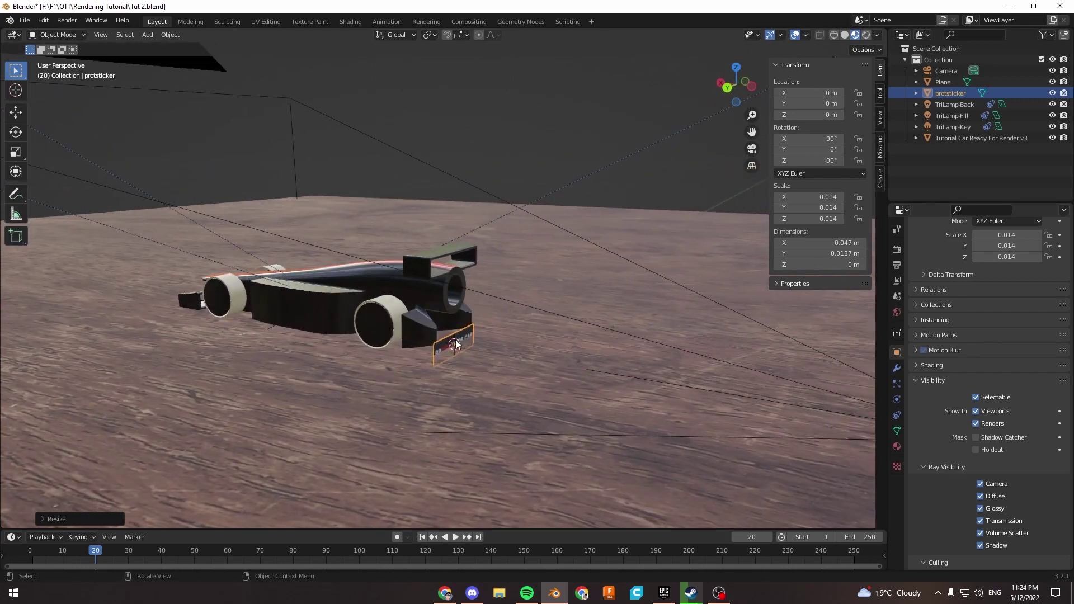
Raise the sticker vertically toward the rear wing.
{"action": "key", "text": "g"}
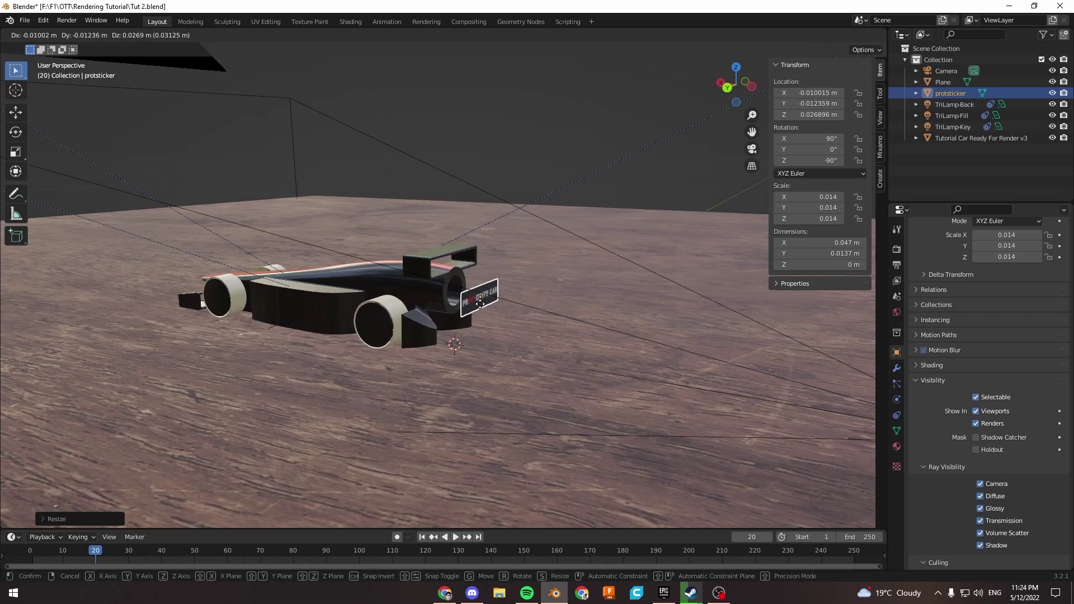
{"action": "key", "text": "z"}
{"action": "left_click", "coordinate": [457, 245]}
{"action": "middle_click_drag", "start_coordinate": [458, 245], "coordinate": [480, 308], "text": "shift"}
{"action": "scroll", "coordinate": [480, 308], "scroll_direction": "up", "scroll_amount": 5}
Rotate the sticker 90° about Y to lie flat, then 180° about Z.
{"action": "key", "text": "r"}
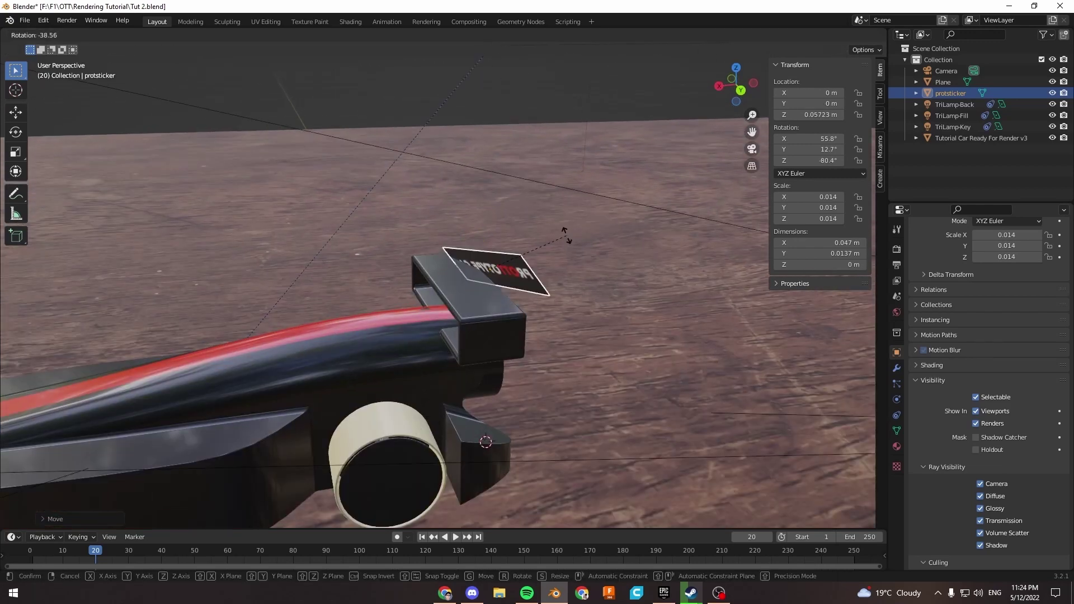
{"action": "key", "text": "y"}
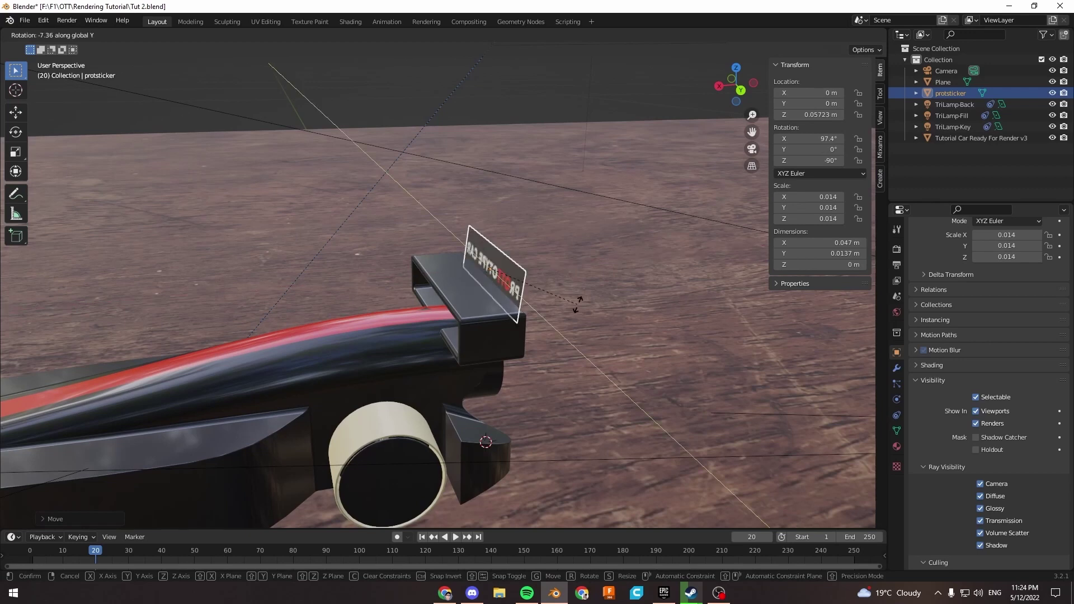
{"action": "type", "text": "90"}
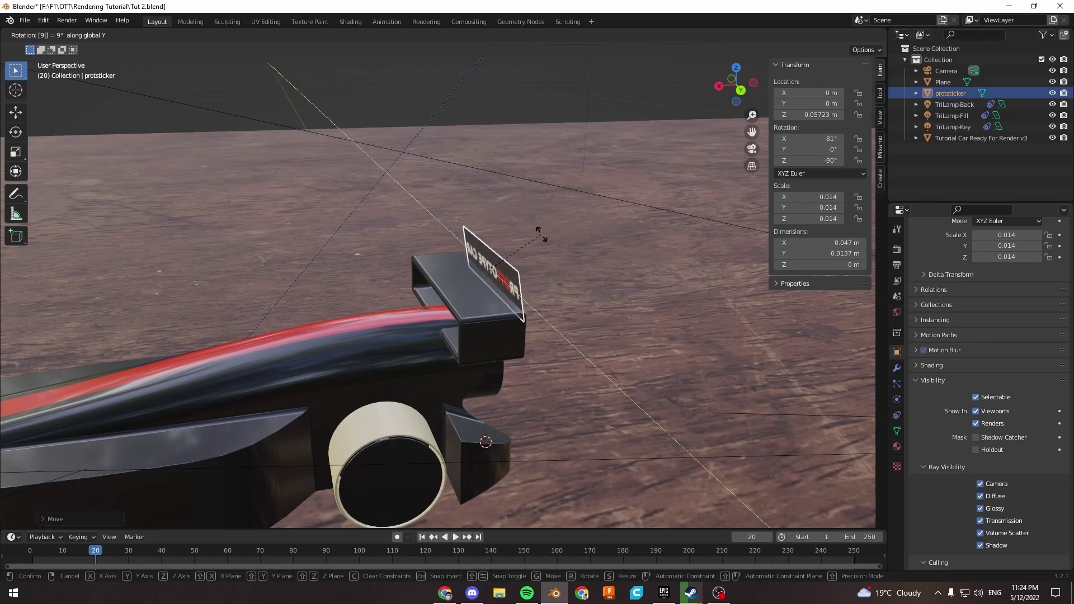
{"action": "key", "text": "Return"}
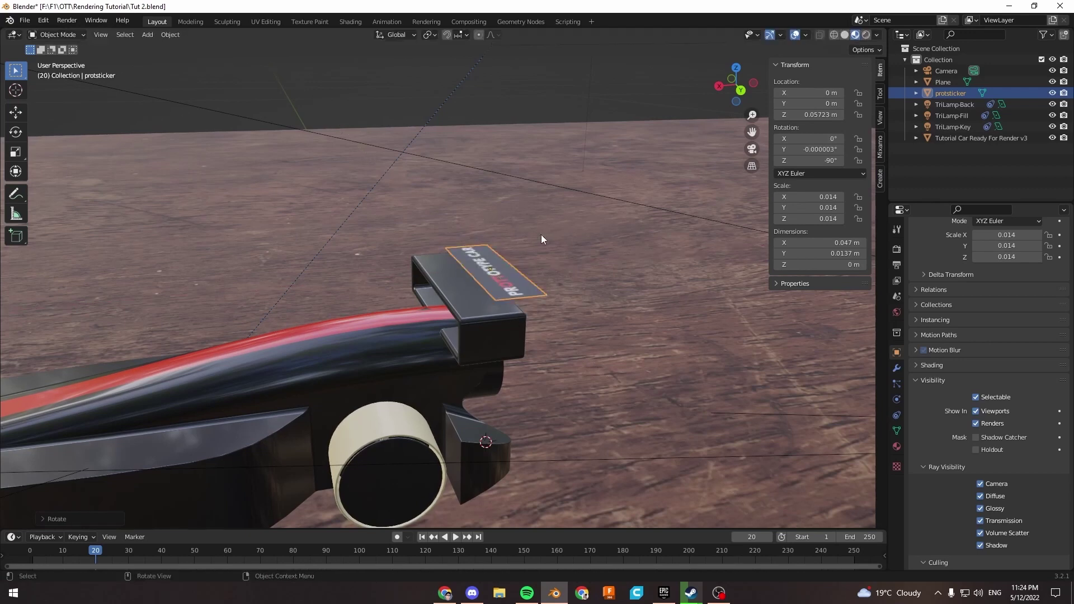
{"action": "middle_click_drag", "start_coordinate": [542, 234], "coordinate": [504, 325]}
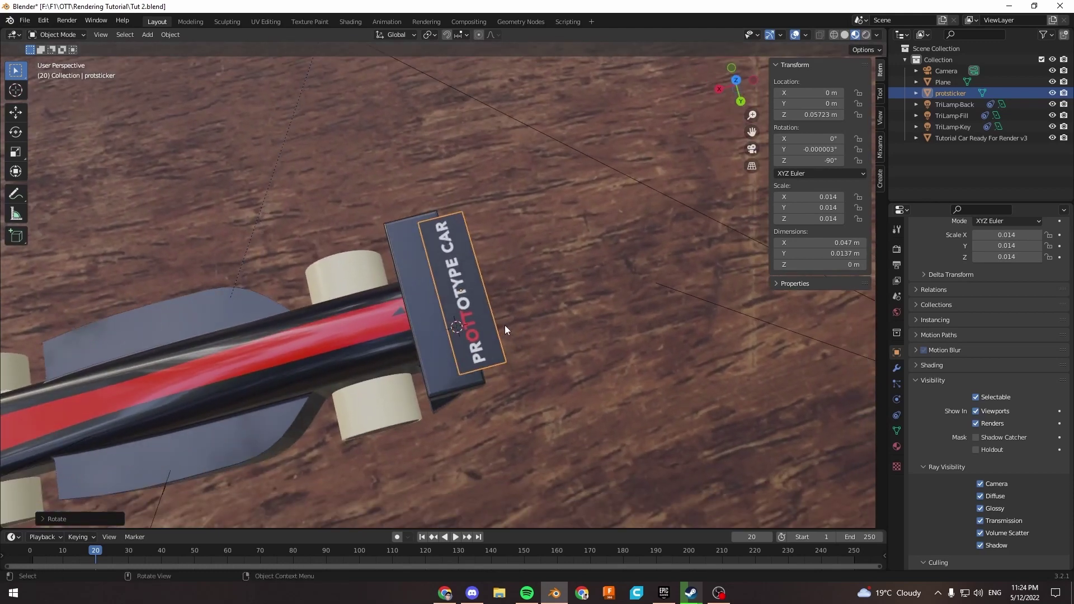
{"action": "key", "text": "r"}
{"action": "key", "text": "z"}
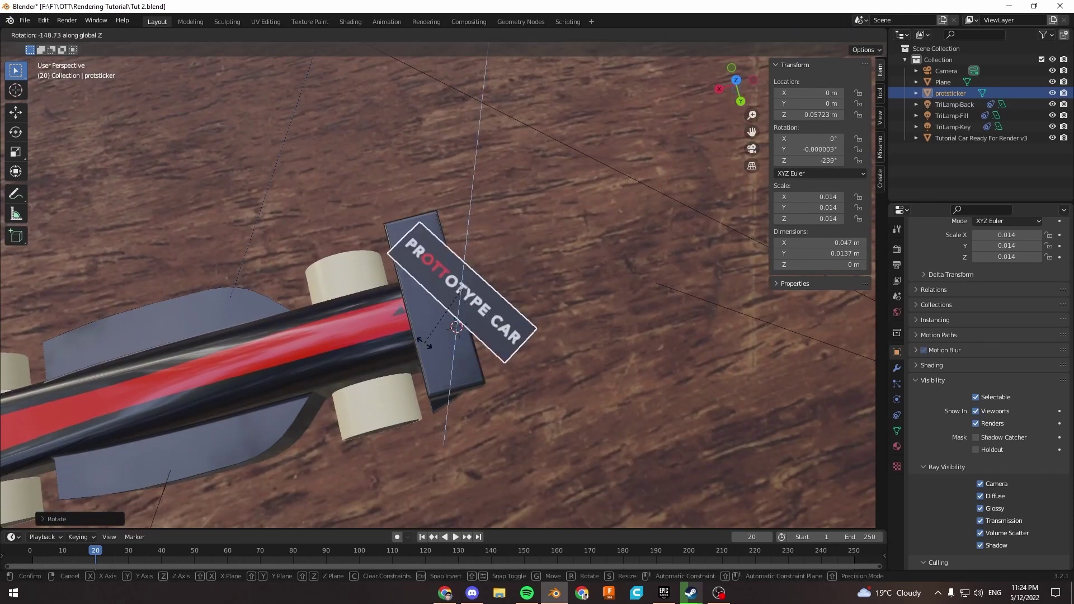
{"action": "type", "text": "180"}
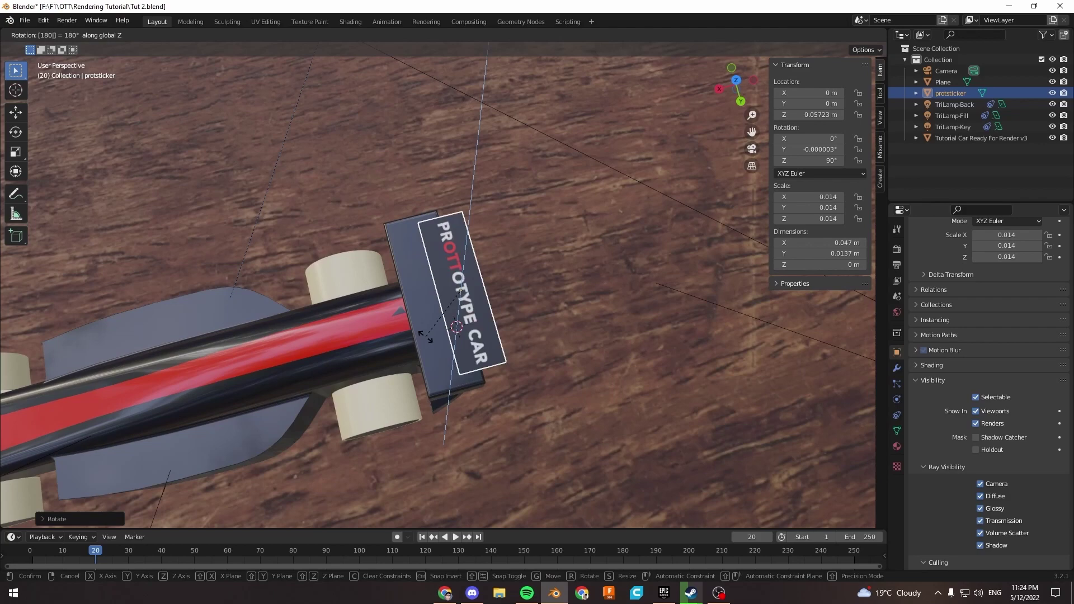
{"action": "key", "text": "Return"}
{"action": "middle_click_drag", "start_coordinate": [425, 337], "coordinate": [488, 230]}
Shift the sticker slightly along X and lower it onto the wing top.
{"action": "key", "text": "g"}
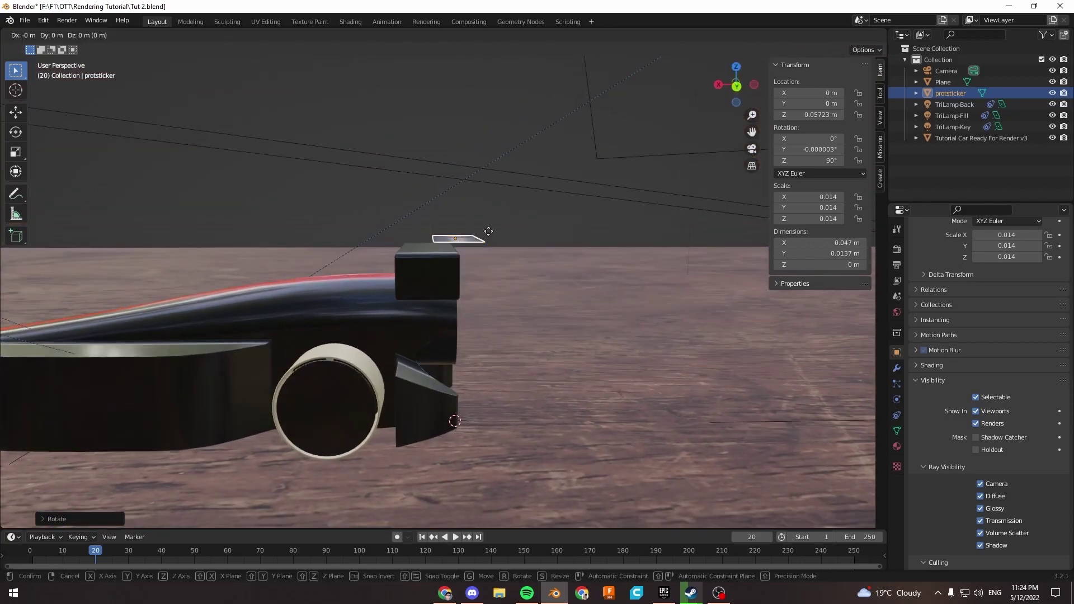
{"action": "key", "text": "x"}
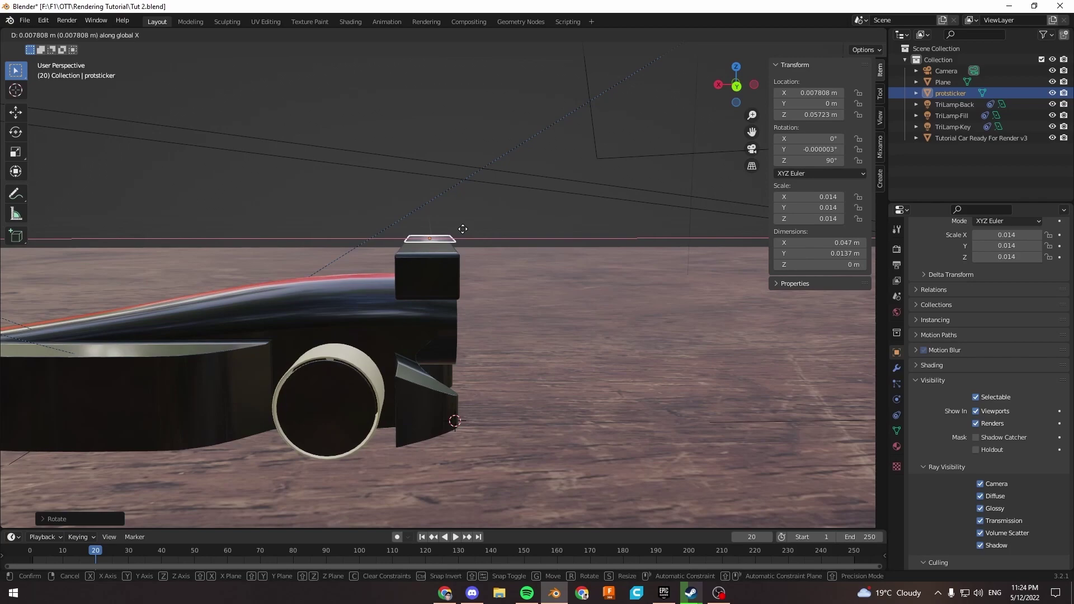
{"action": "left_click", "coordinate": [463, 228]}
{"action": "middle_click_drag", "start_coordinate": [434, 244], "coordinate": [461, 280]}
{"action": "key", "text": "g"}
{"action": "key", "text": "z"}
{"action": "left_click", "coordinate": [521, 253]}
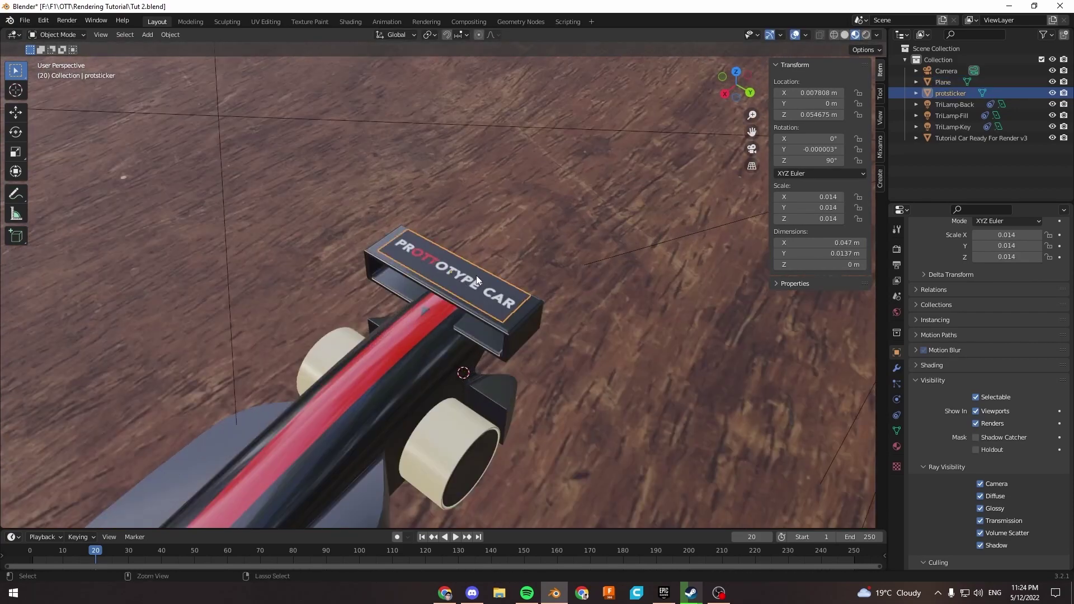
Undo the sticker's last height change and add a Shrinkwrap modifier.
{"action": "key", "text": "ctrl+z"}
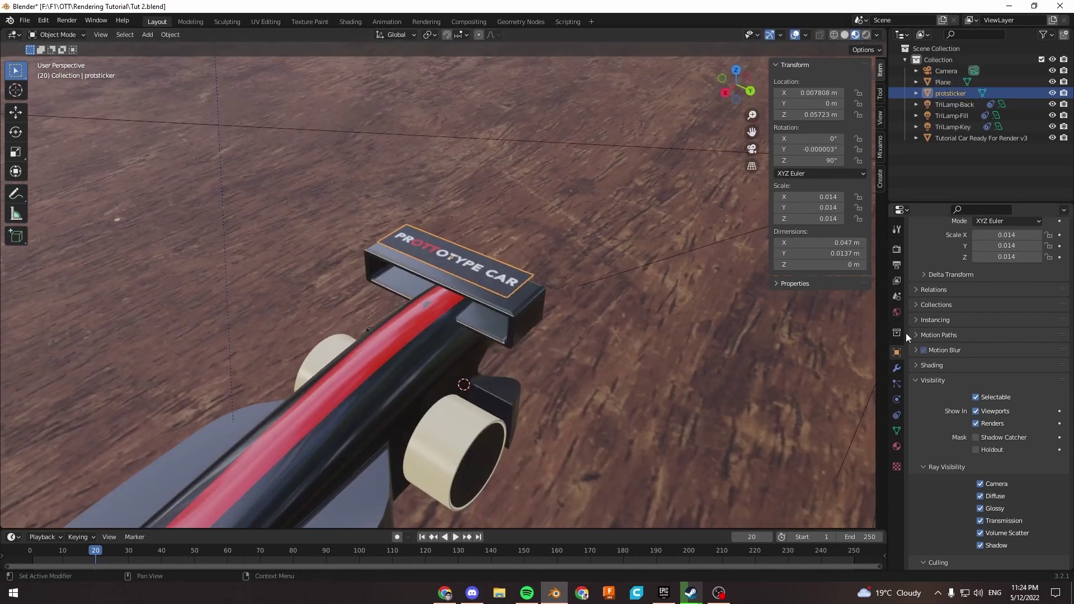
{"action": "left_click", "coordinate": [897, 370]}
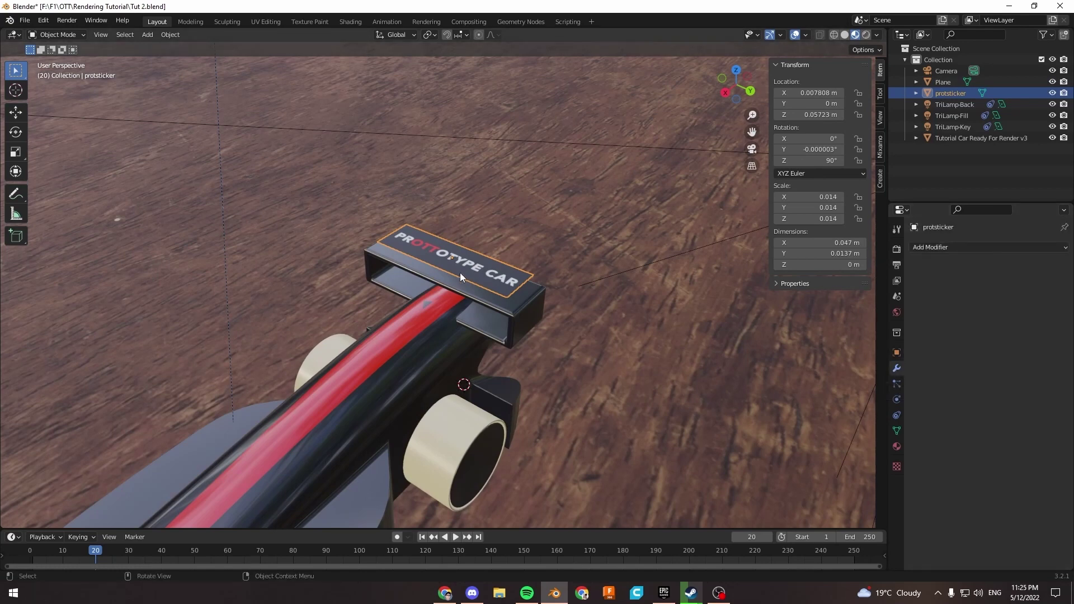
{"action": "middle_click_drag", "start_coordinate": [459, 273], "coordinate": [538, 246]}
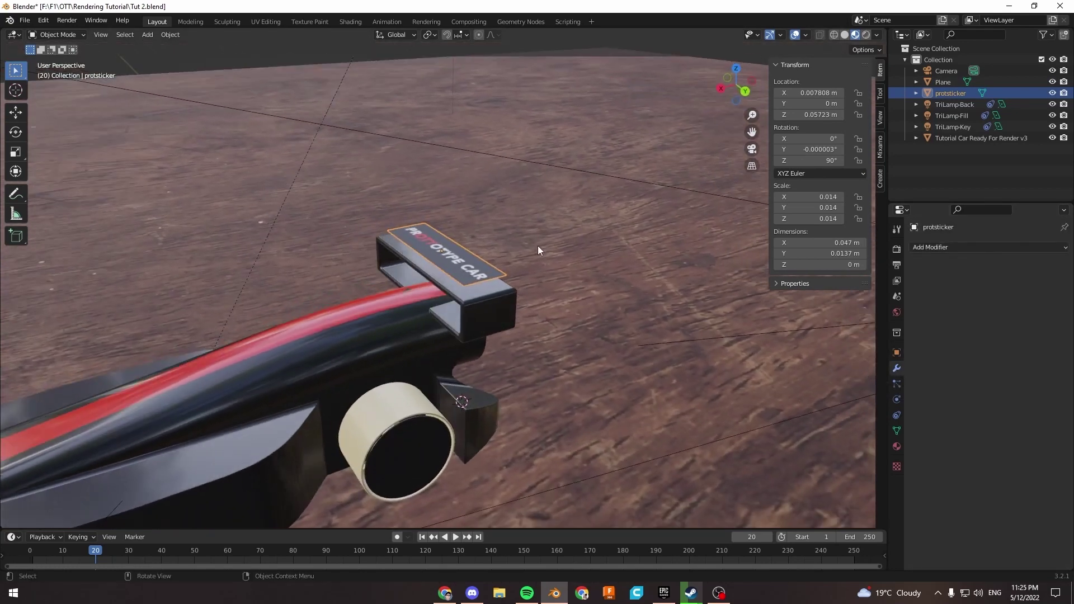
{"action": "left_click", "coordinate": [989, 248]}
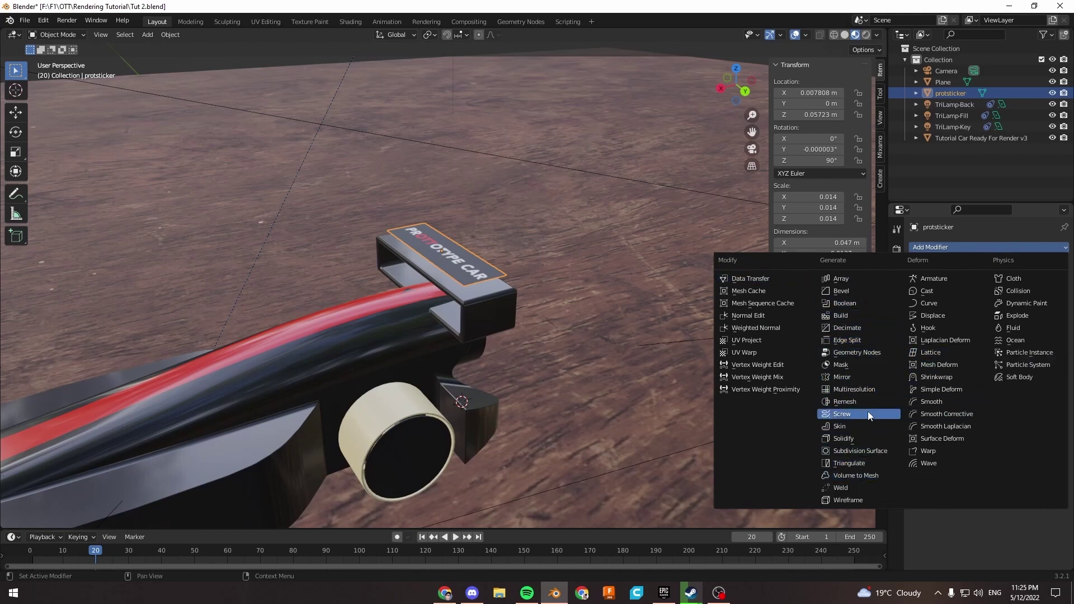
{"action": "left_click", "coordinate": [936, 377]}
Set the car body as the Shrinkwrap target.
{"action": "middle_click_drag", "start_coordinate": [375, 268], "coordinate": [469, 277]}
{"action": "scroll", "coordinate": [469, 276], "scroll_direction": "up", "scroll_amount": 2}
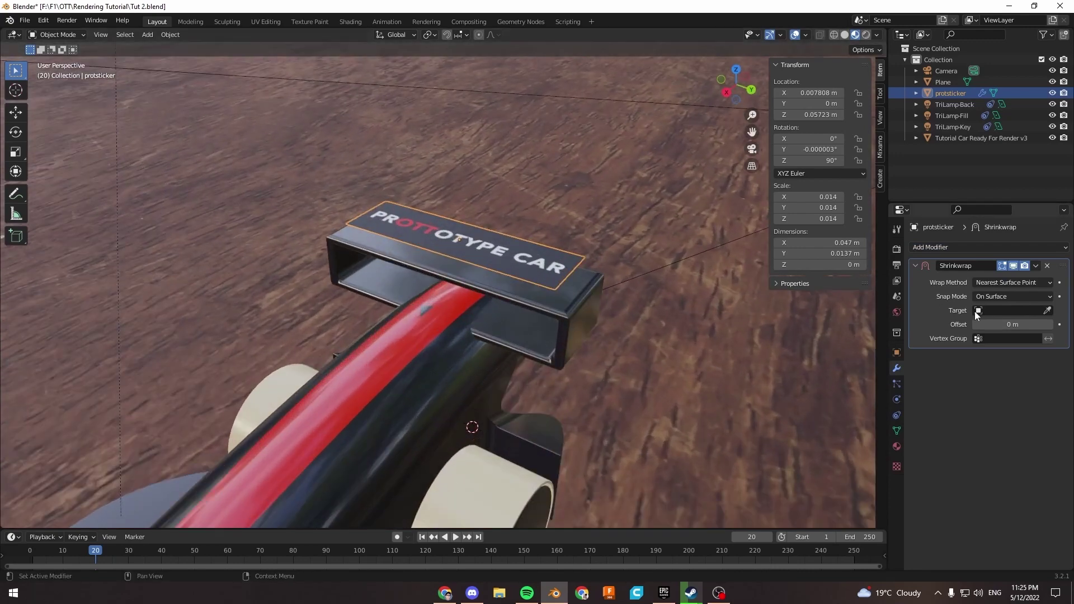
{"action": "left_click", "coordinate": [1047, 311]}
{"action": "left_click", "coordinate": [509, 301]}
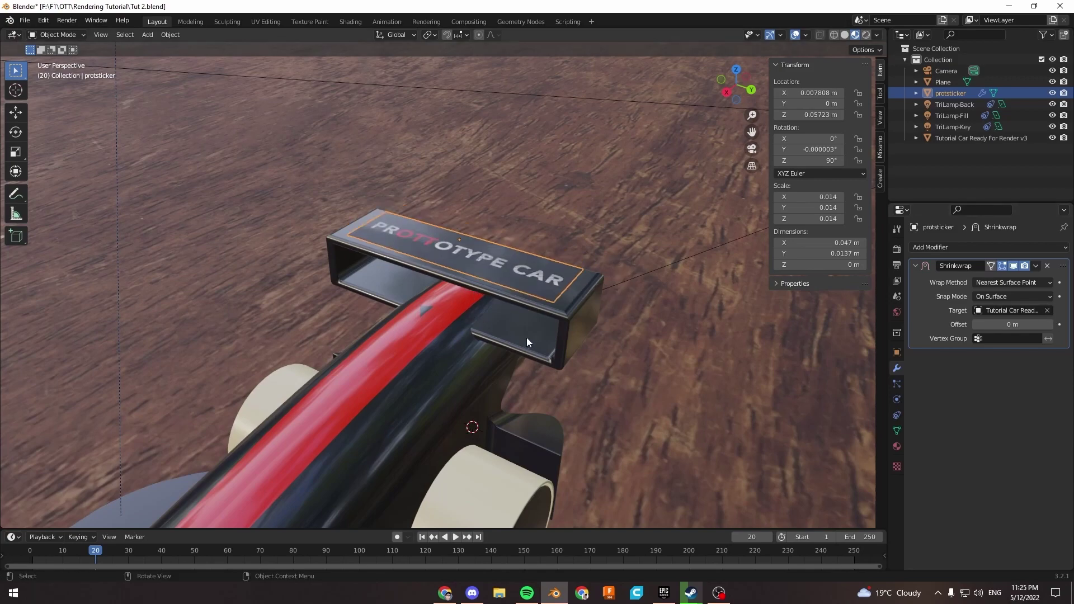
{"action": "middle_click_drag", "start_coordinate": [526, 338], "coordinate": [438, 281]}
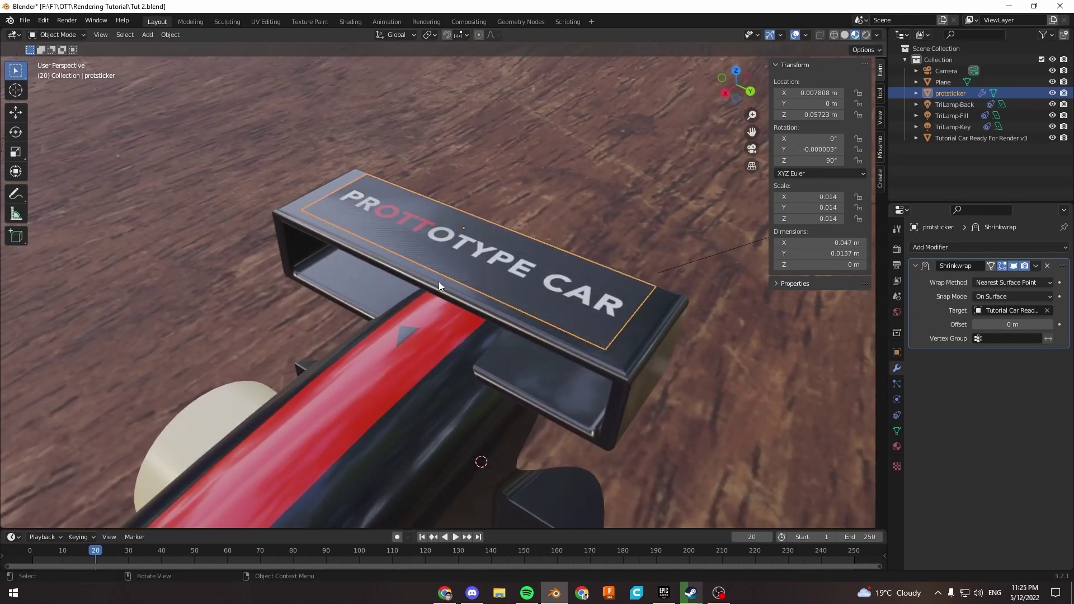
Set the Shrinkwrap offset to 0.004 m.
{"action": "left_click_drag", "start_coordinate": [1008, 324], "coordinate": [1027, 324]}
{"action": "left_click", "coordinate": [659, 235]}
{"action": "middle_click_drag", "start_coordinate": [595, 229], "coordinate": [454, 222]}
{"action": "left_click", "coordinate": [454, 222]}
{"action": "key", "text": "KP_Decimal"}
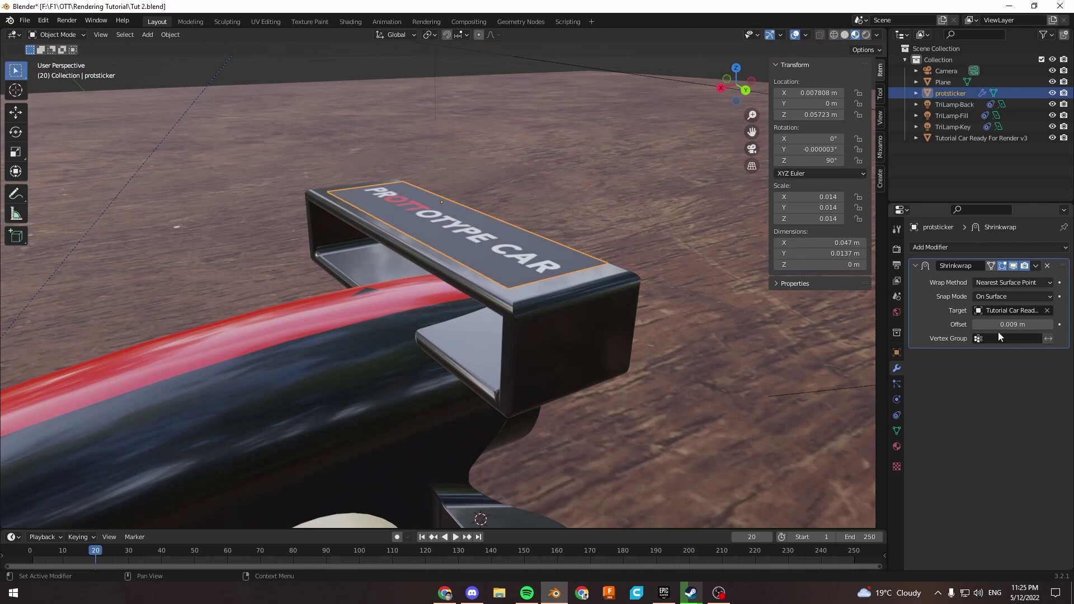
{"action": "key", "text": "ctrl+z"}
{"action": "key", "text": "ctrl+z"}
{"action": "key", "text": "ctrl+z"}
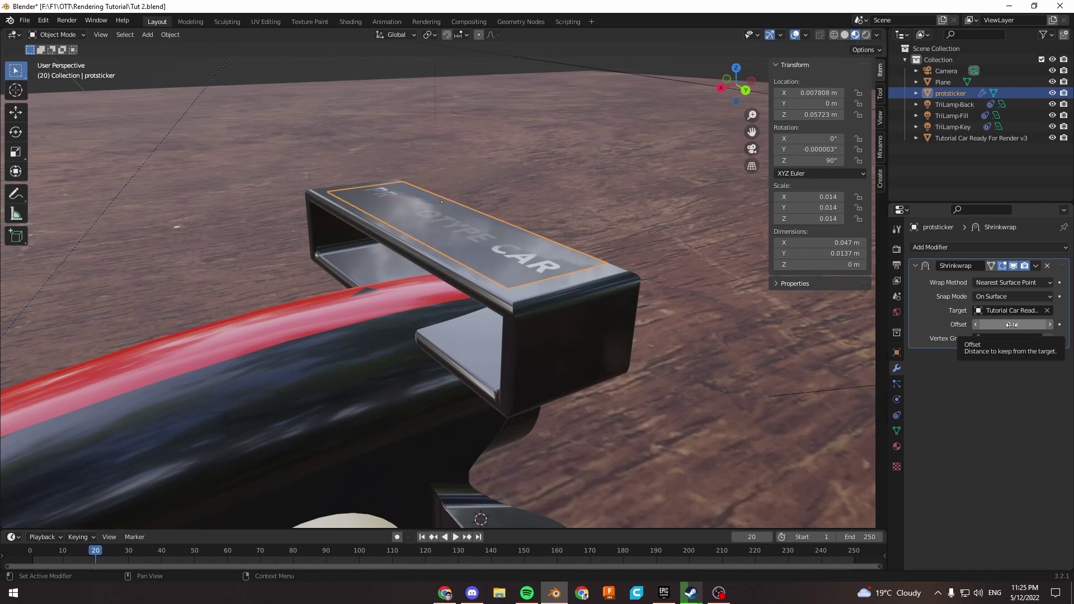
{"action": "left_click_drag", "start_coordinate": [1013, 325], "coordinate": [1013, 324]}
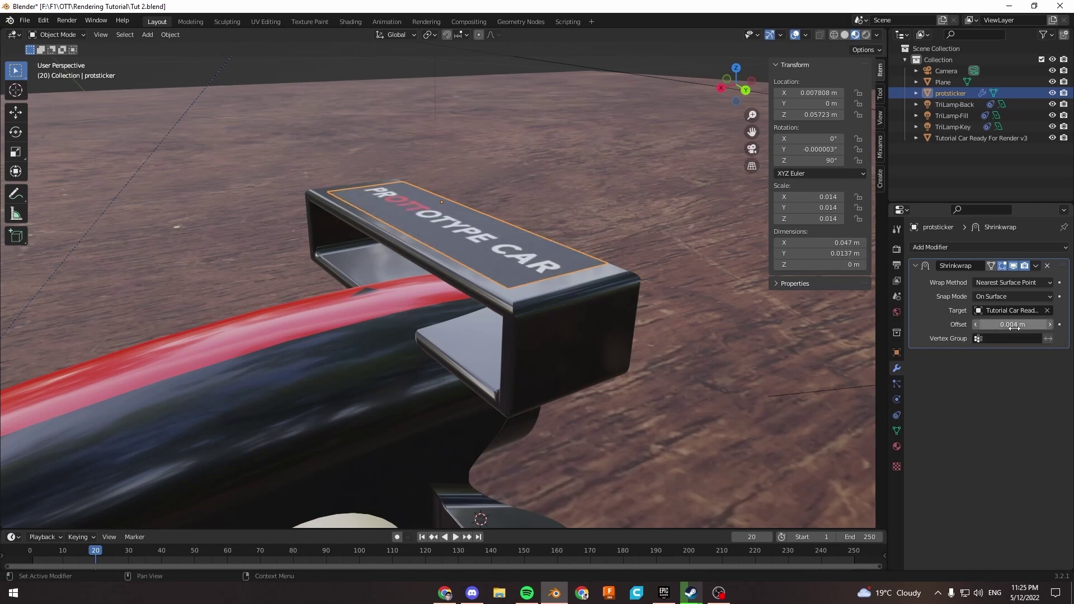
Check the wrapped wing sign from above and an angle, then go to the web browser.
{"action": "middle_click_drag", "start_coordinate": [811, 305], "coordinate": [643, 337]}
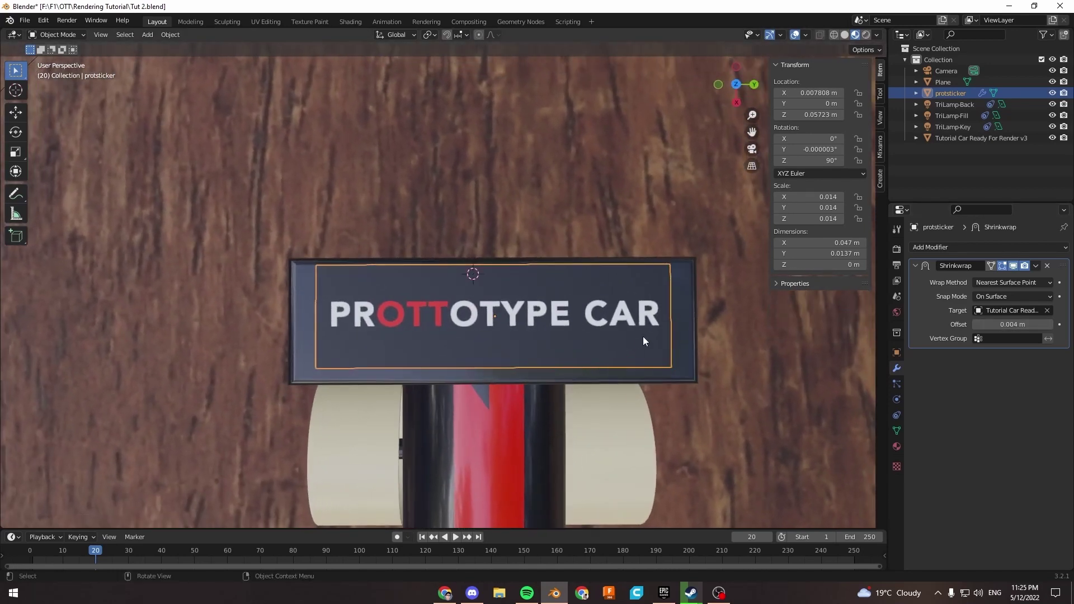
{"action": "key", "text": "g"}
{"action": "key", "text": "x"}
{"action": "key", "text": "x"}
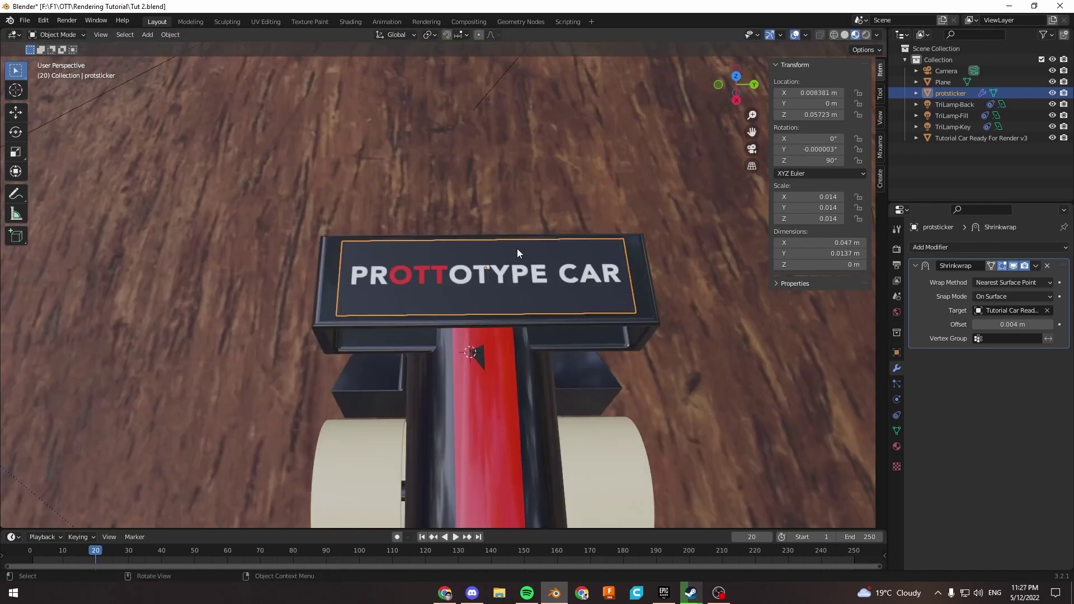
{"action": "left_click", "coordinate": [521, 209]}
{"action": "middle_click_drag", "start_coordinate": [521, 210], "coordinate": [453, 256]}
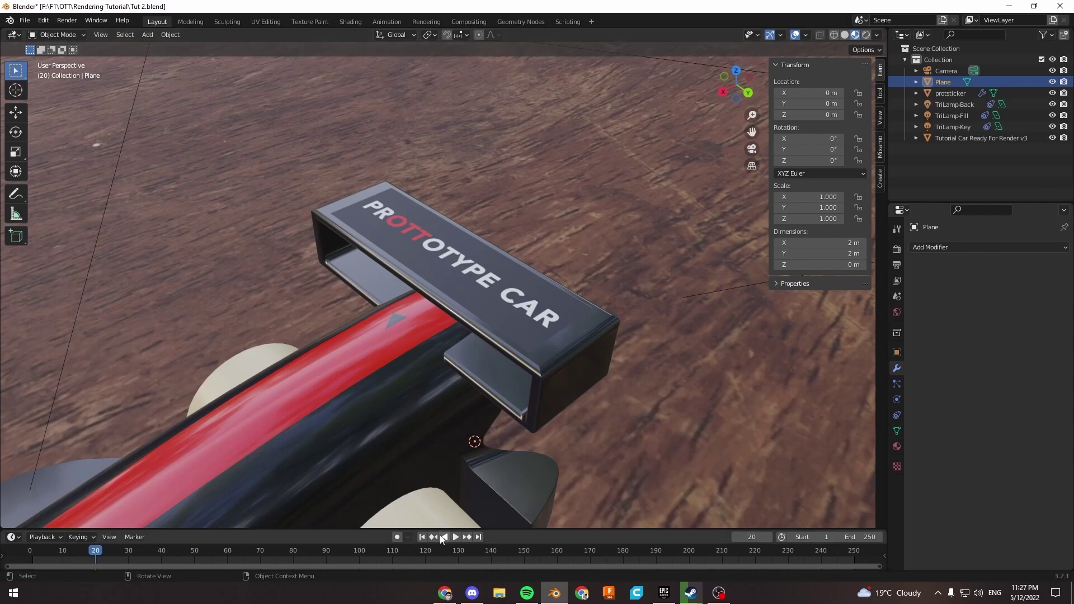
{"action": "left_click", "coordinate": [445, 593]}
Browse the Challenge Partner Logos page and return to the F1 in Schools downloads page.
{"action": "scroll", "coordinate": [453, 304], "scroll_direction": "up", "scroll_amount": 1}
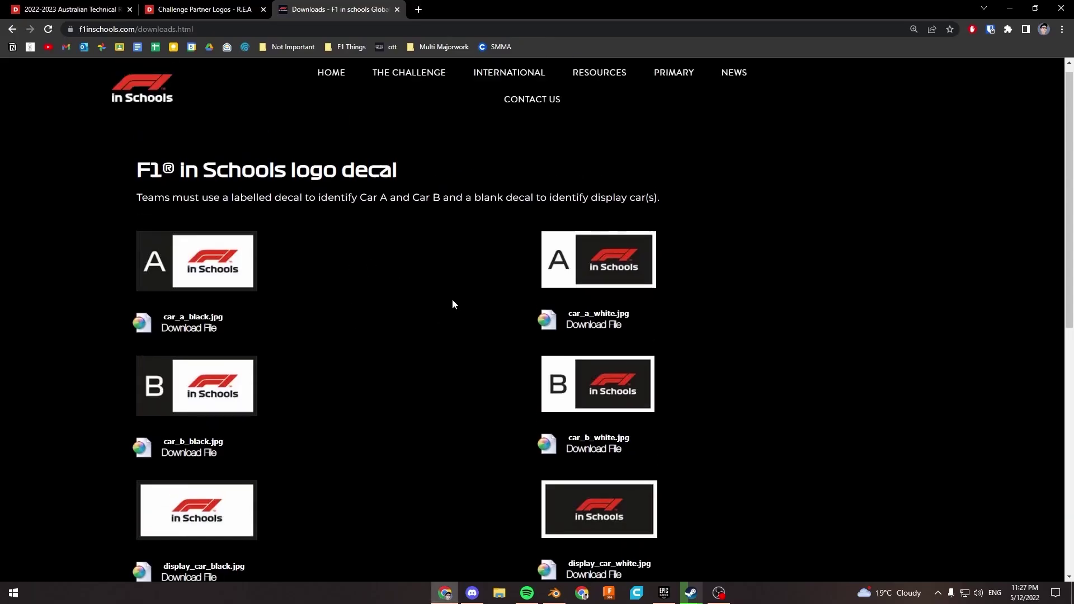
{"action": "scroll", "coordinate": [301, 165], "scroll_direction": "down", "scroll_amount": 3}
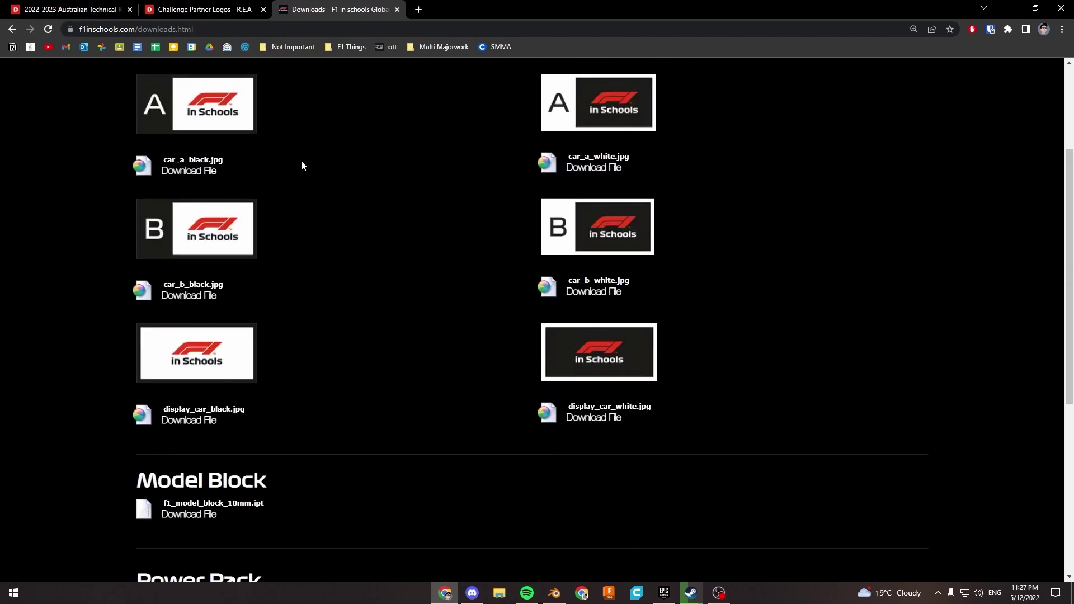
{"action": "scroll", "coordinate": [335, 166], "scroll_direction": "up", "scroll_amount": 3}
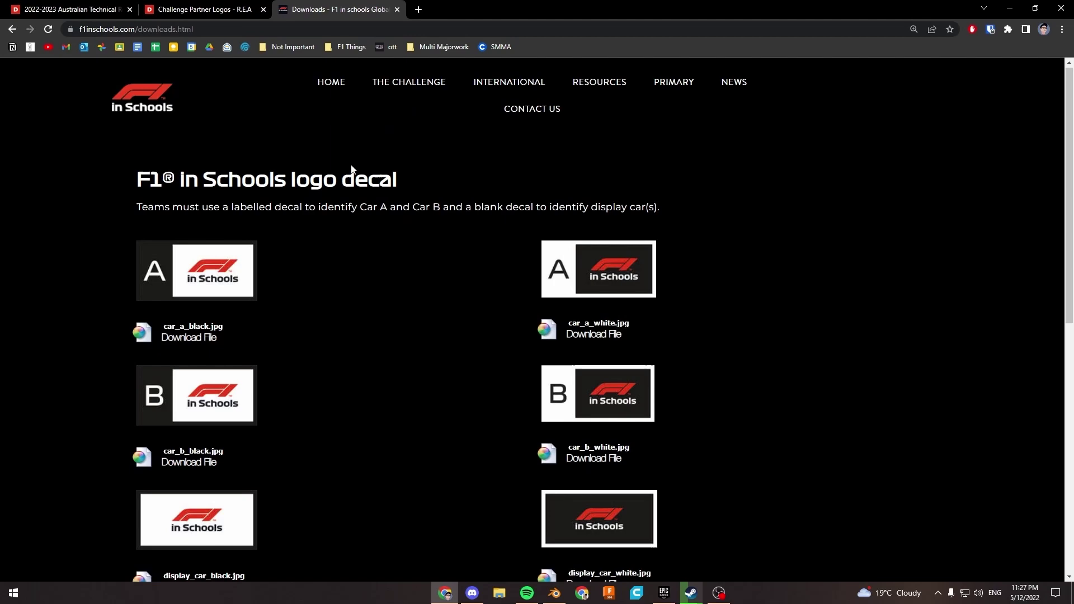
{"action": "scroll", "coordinate": [408, 179], "scroll_direction": "down", "scroll_amount": 1}
{"action": "left_click", "coordinate": [170, 10]}
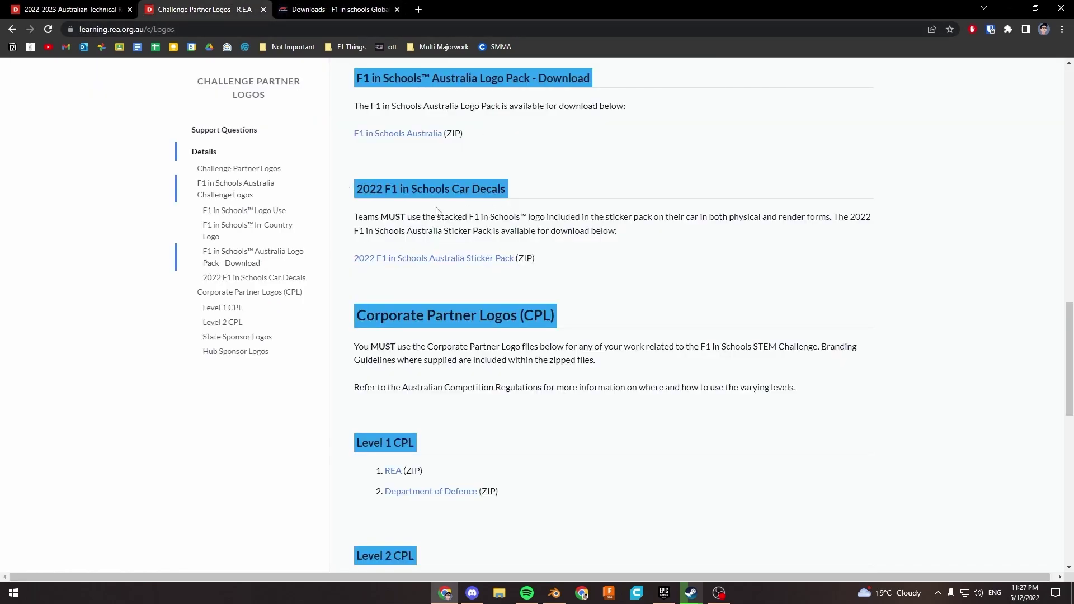
{"action": "scroll", "coordinate": [550, 220], "scroll_direction": "up", "scroll_amount": 15}
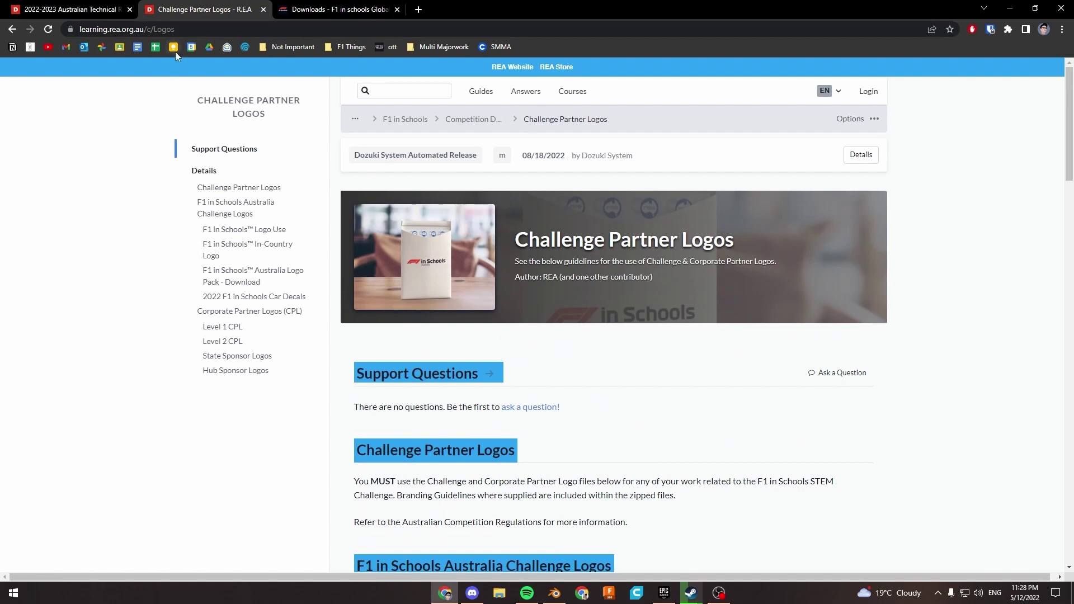
{"action": "left_click", "coordinate": [323, 11]}
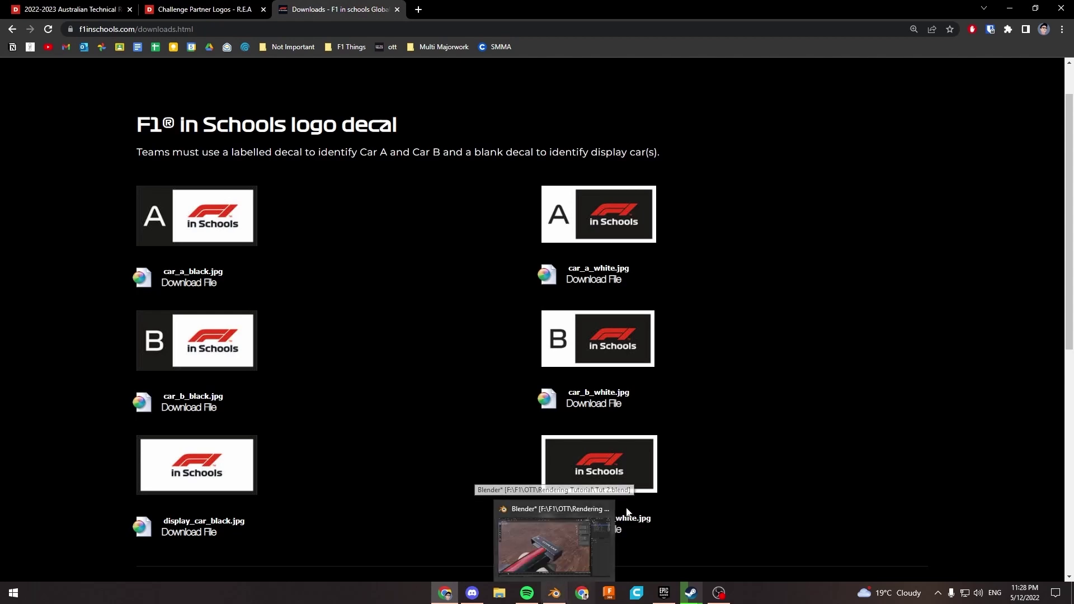
Open the car_a_black decal image in a new tab and zoom in.
{"action": "right_click", "coordinate": [199, 223]}
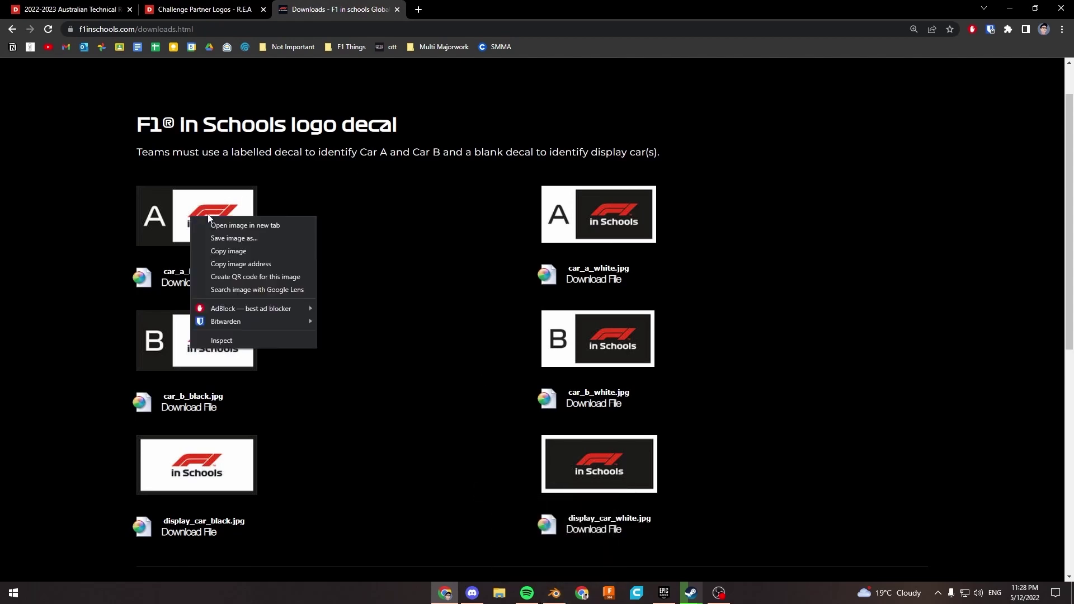
{"action": "left_click", "coordinate": [221, 222]}
{"action": "left_click", "coordinate": [443, 6]}
{"action": "scroll", "coordinate": [471, 301], "scroll_direction": "up", "scroll_amount": 9, "text": "ctrl"}
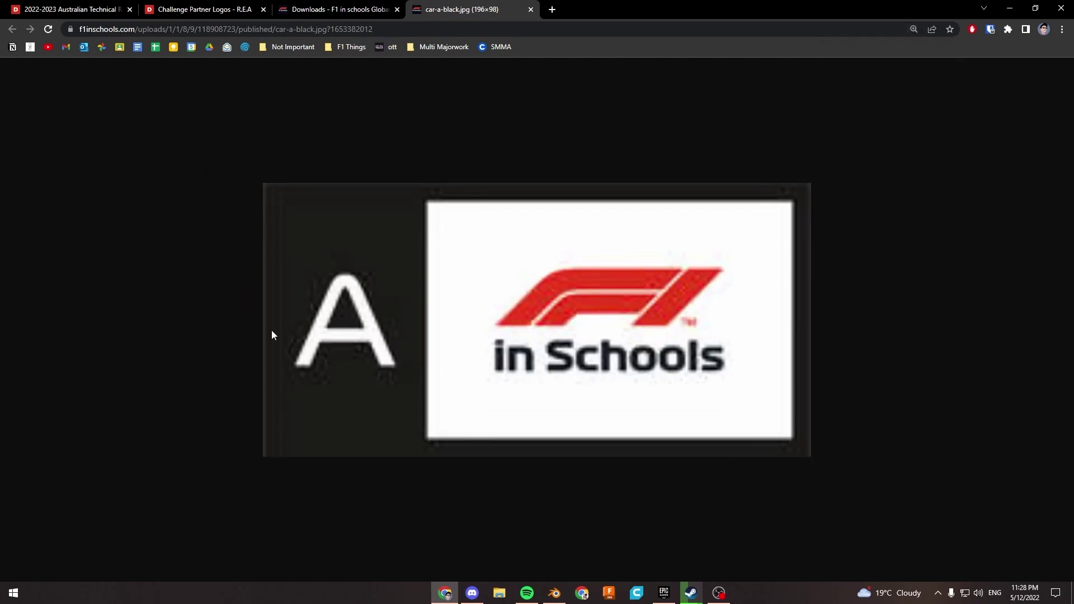
{"action": "left_click_drag", "start_coordinate": [409, 307], "coordinate": [357, 288]}
Back in Blender, select the rear-wing sticker.
{"action": "left_click", "coordinate": [554, 592]}
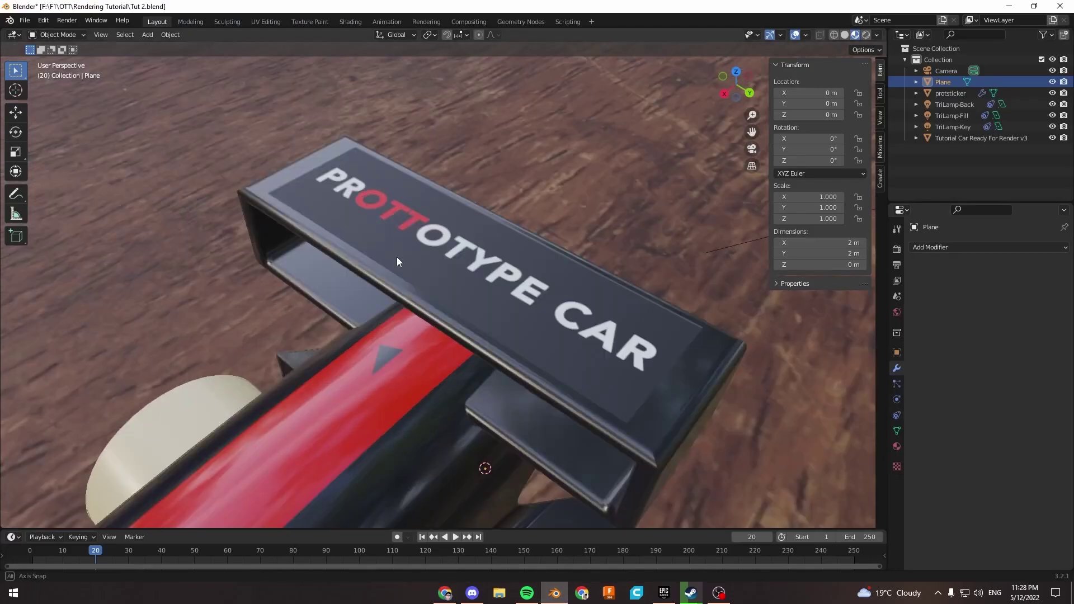
{"action": "middle_click_drag", "start_coordinate": [397, 262], "coordinate": [204, 350]}
{"action": "scroll", "coordinate": [376, 281], "scroll_direction": "up", "scroll_amount": 8}
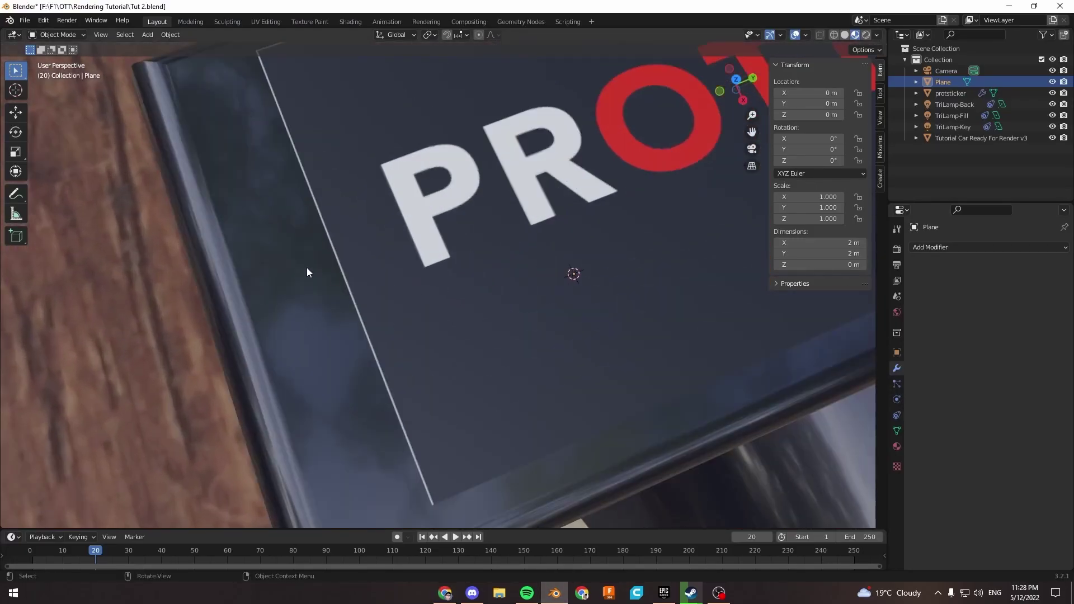
{"action": "scroll", "coordinate": [336, 296], "scroll_direction": "down", "scroll_amount": 5}
{"action": "middle_click_drag", "start_coordinate": [367, 328], "coordinate": [520, 258]}
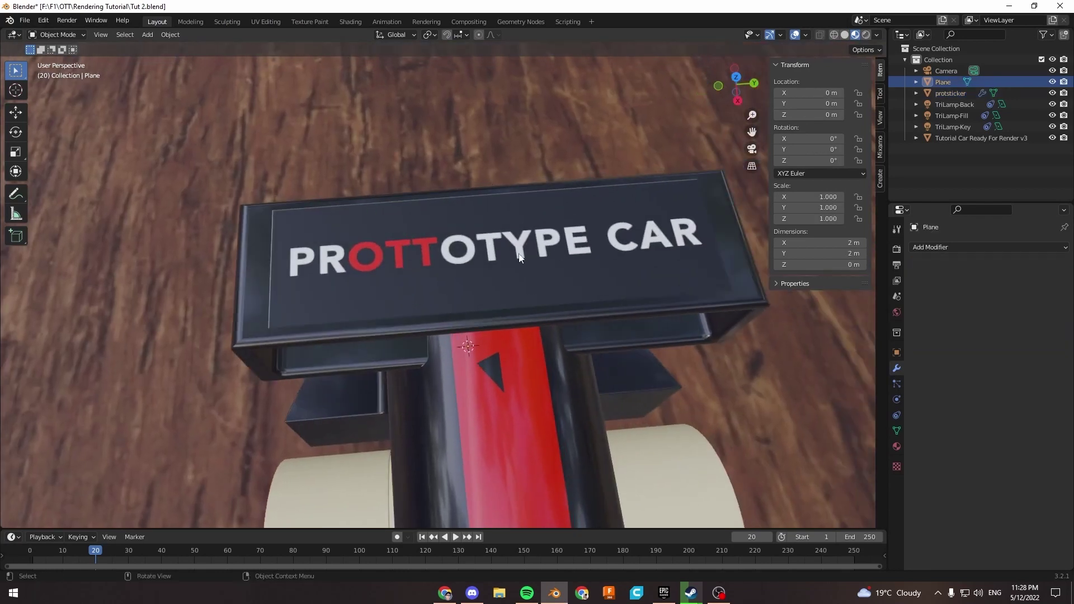
{"action": "left_click", "coordinate": [388, 230]}
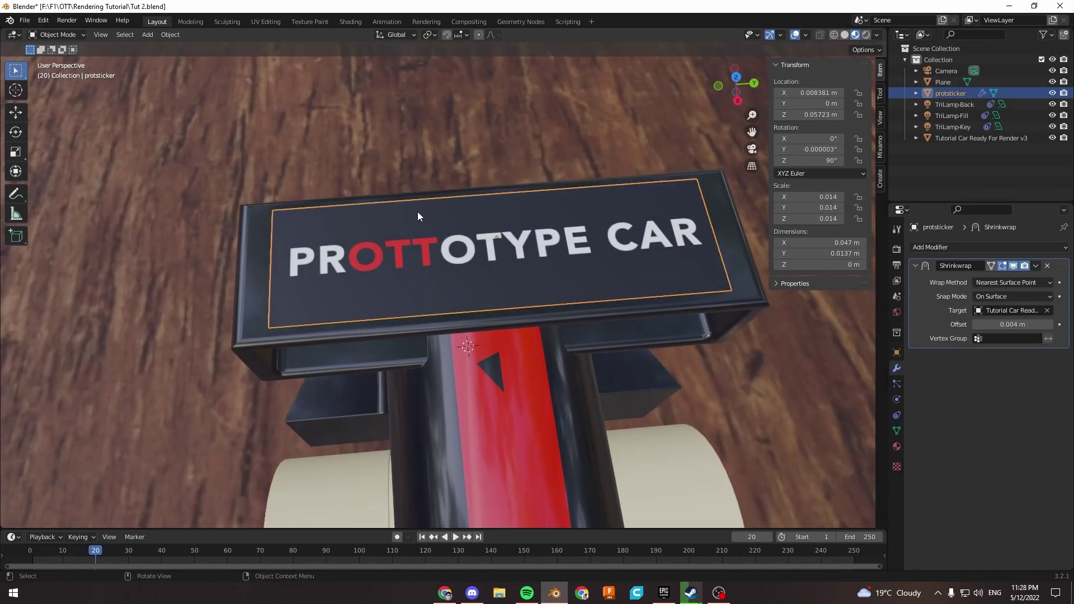
Switch to the UV Editing workspace and centre the sticker image view.
{"action": "left_click", "coordinate": [266, 22]}
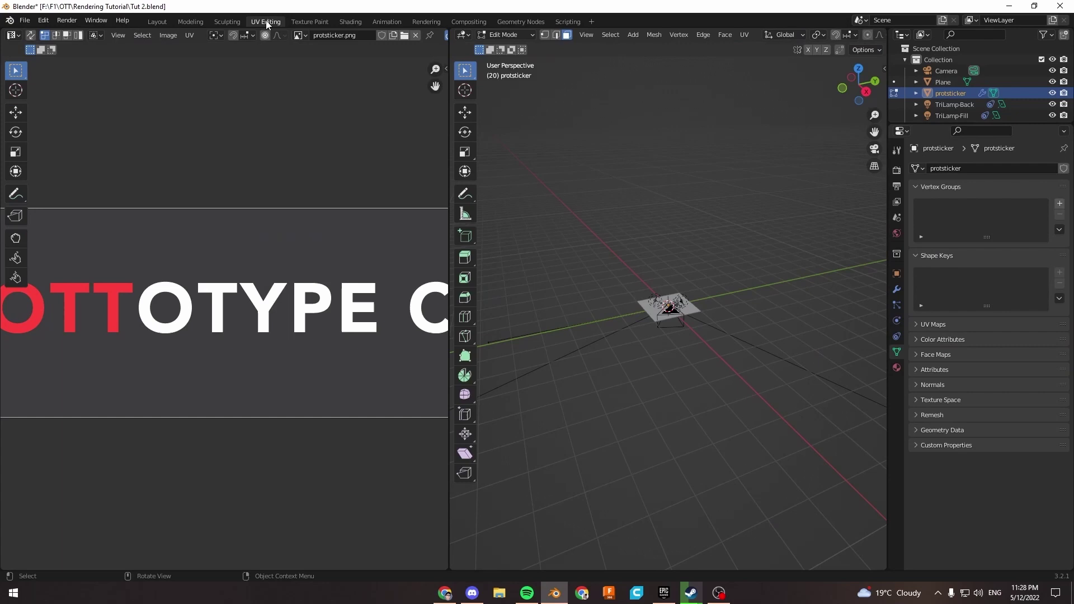
{"action": "middle_click_drag", "start_coordinate": [235, 280], "coordinate": [244, 271]}
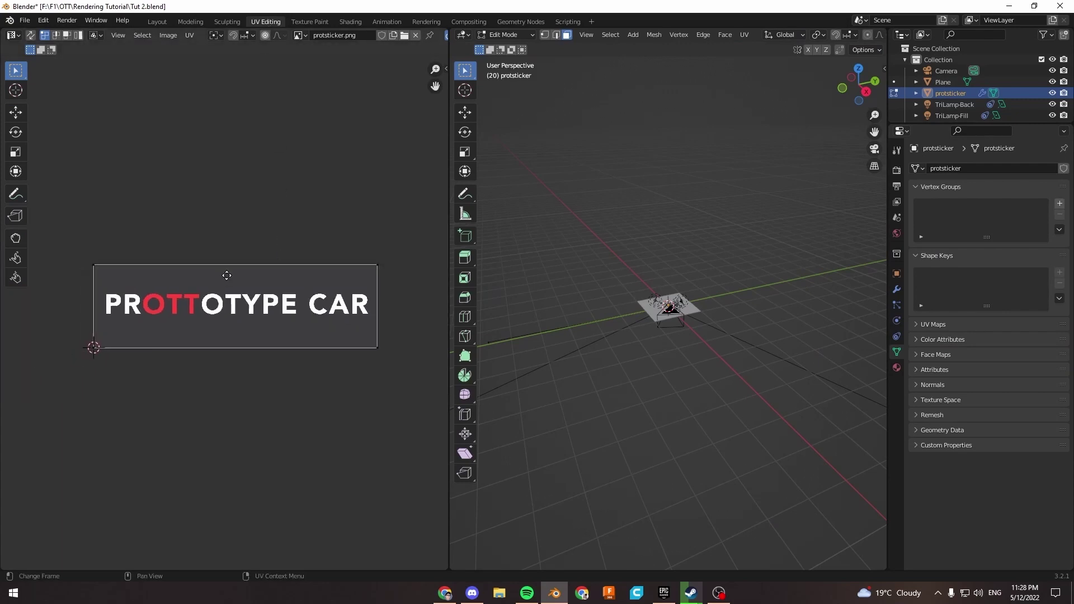
{"action": "scroll", "coordinate": [255, 293], "scroll_direction": "down", "scroll_amount": 1}
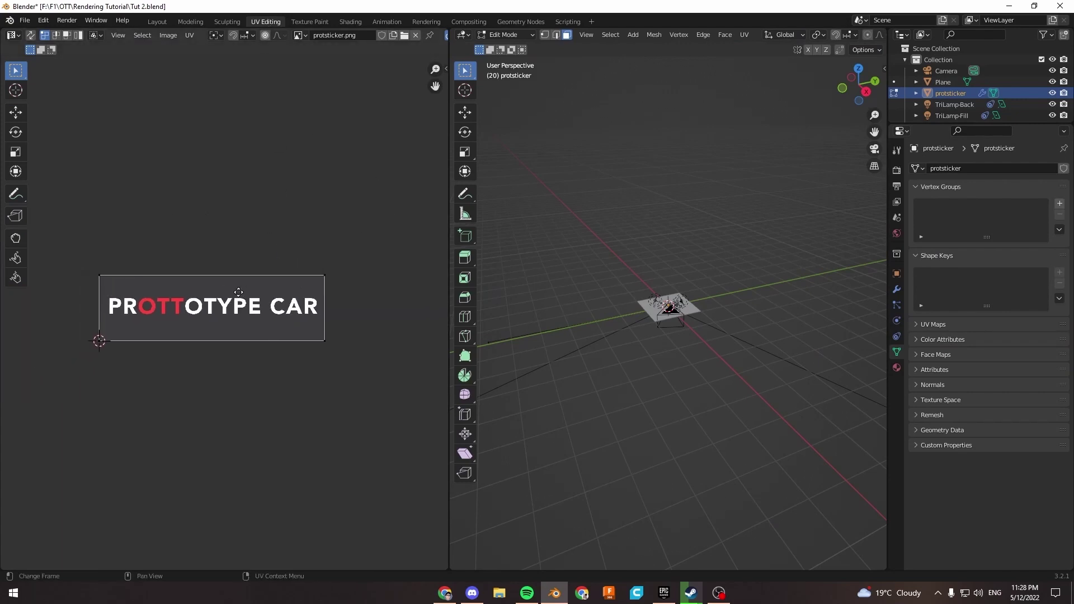
{"action": "scroll", "coordinate": [274, 281], "scroll_direction": "up", "scroll_amount": 3}
{"action": "scroll", "coordinate": [274, 281], "scroll_direction": "down", "scroll_amount": 2}
{"action": "middle_click_drag", "start_coordinate": [289, 282], "coordinate": [273, 283]}
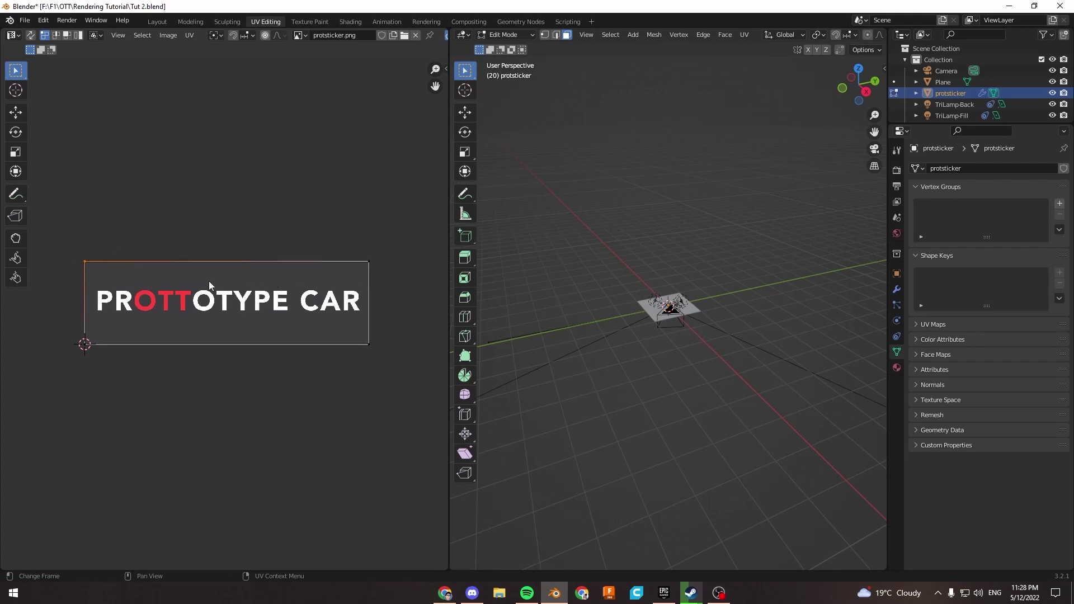
Select the UV island's corners, then the whole island with A.
{"action": "left_click", "coordinate": [127, 337]}
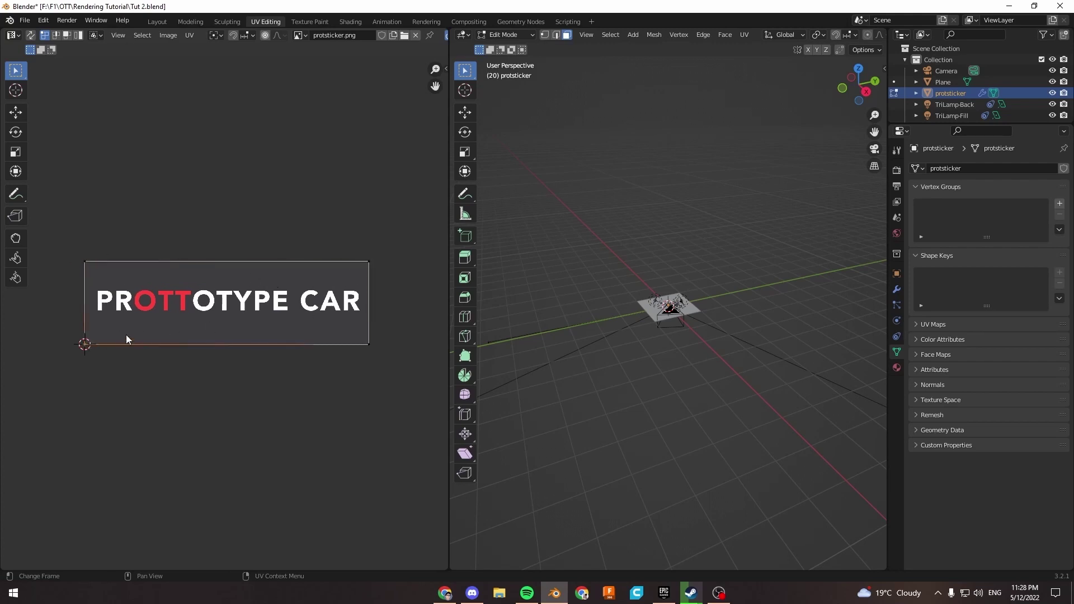
{"action": "left_click", "coordinate": [369, 344], "text": "shift"}
{"action": "scroll", "coordinate": [630, 312], "scroll_direction": "up", "scroll_amount": 12}
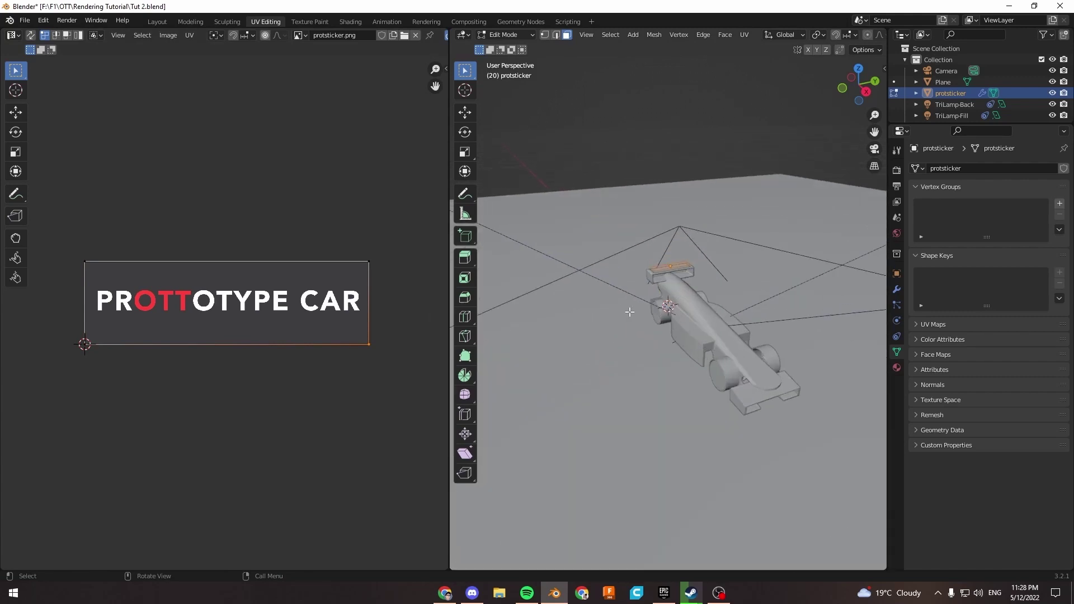
{"action": "middle_click_drag", "start_coordinate": [630, 312], "coordinate": [628, 338]}
{"action": "scroll", "coordinate": [664, 304], "scroll_direction": "up", "scroll_amount": 6}
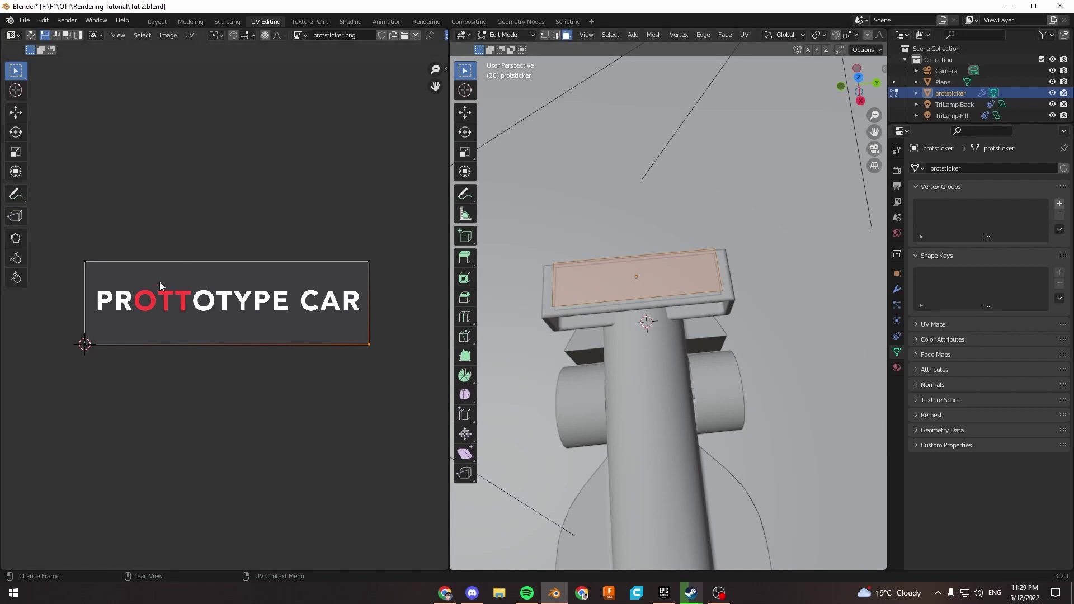
{"action": "scroll", "coordinate": [160, 281], "scroll_direction": "up", "scroll_amount": 1}
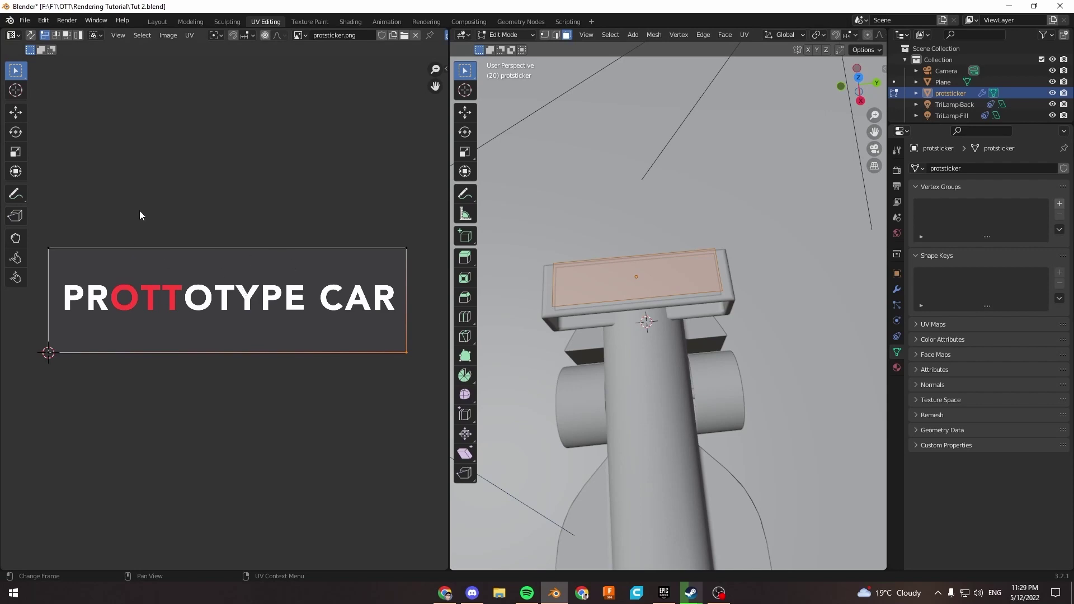
{"action": "left_click", "coordinate": [406, 248], "text": "shift"}
{"action": "left_click", "coordinate": [54, 348], "text": "shift"}
{"action": "key", "text": "a"}
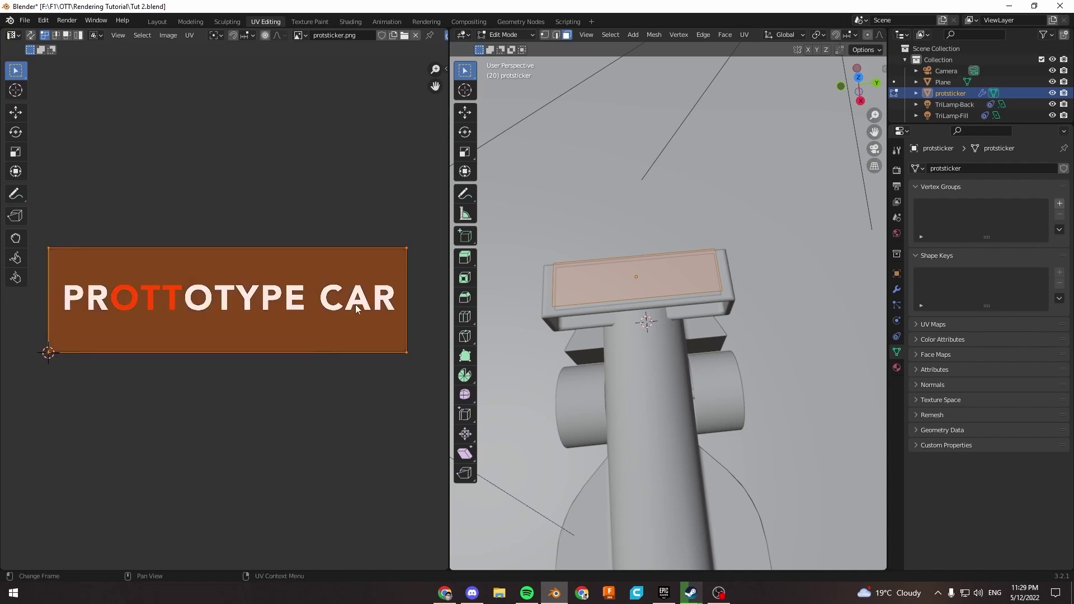
{"action": "scroll", "coordinate": [625, 263], "scroll_direction": "up", "scroll_amount": 3}
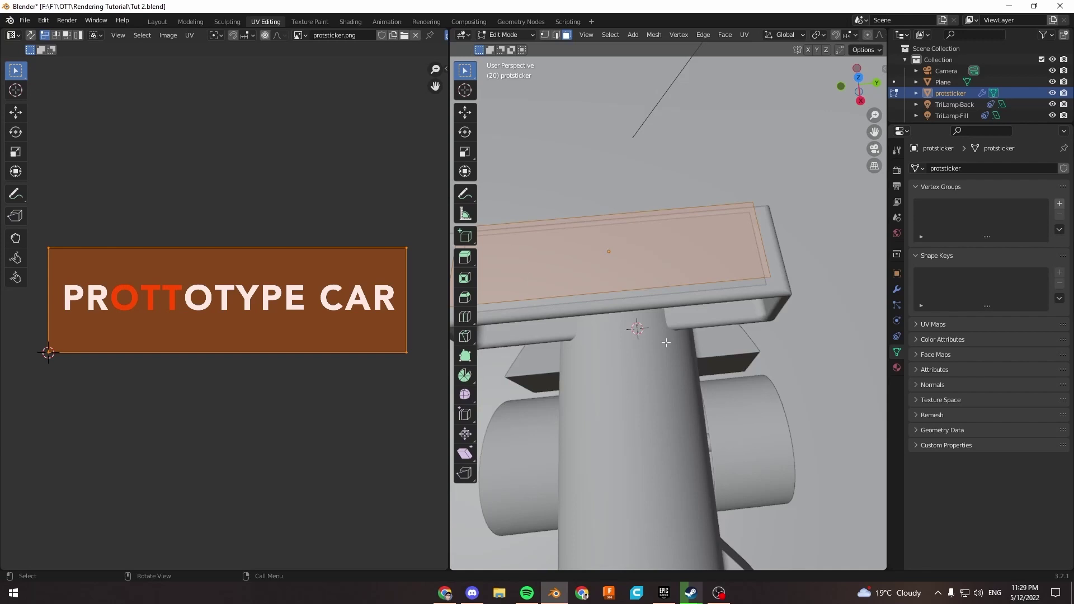
Switch the 3D viewport to Material Preview shading.
{"action": "key", "text": "z"}
{"action": "left_click", "coordinate": [591, 313]}
{"action": "middle_click_drag", "start_coordinate": [592, 312], "coordinate": [640, 325], "text": "shift"}
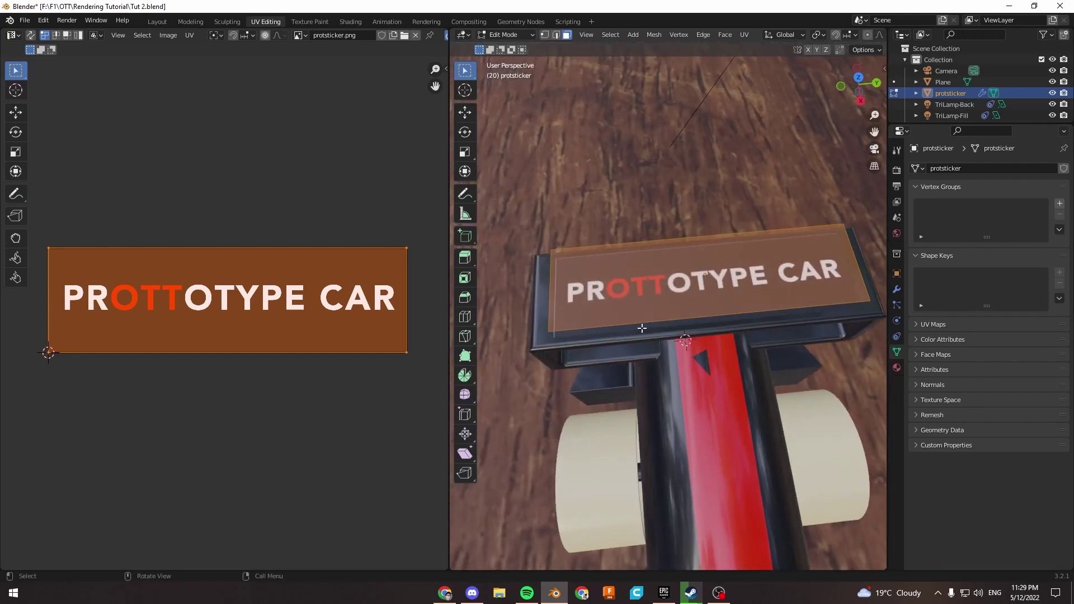
Scale the UV island down so the PROTTOTYPE CAR lettering fills the wing plate.
{"action": "key", "text": "s"}
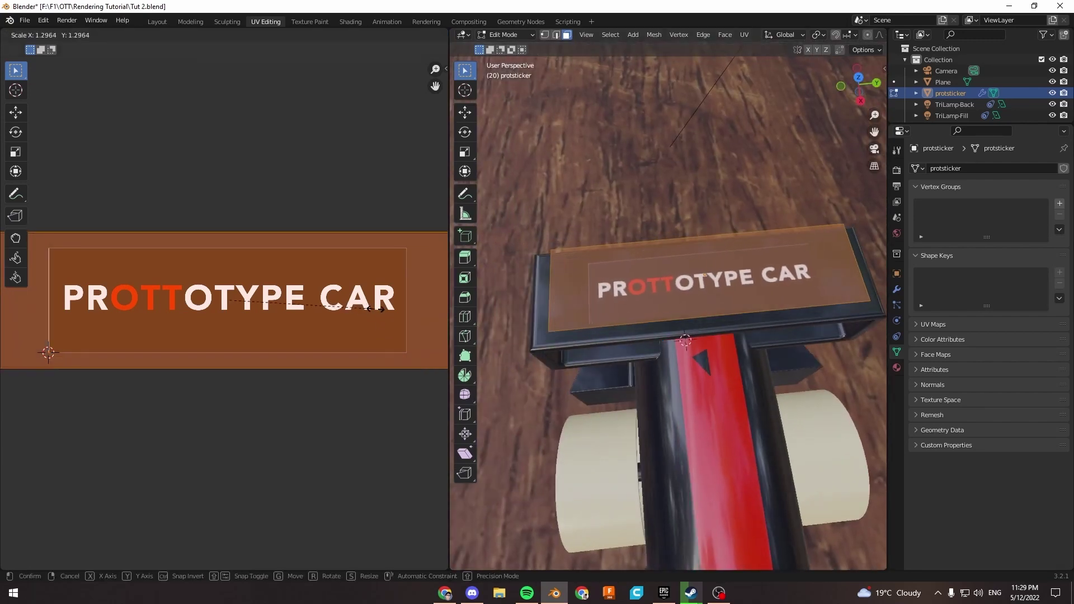
{"action": "left_click", "coordinate": [426, 315]}
{"action": "scroll", "coordinate": [341, 314], "scroll_direction": "down", "scroll_amount": 3}
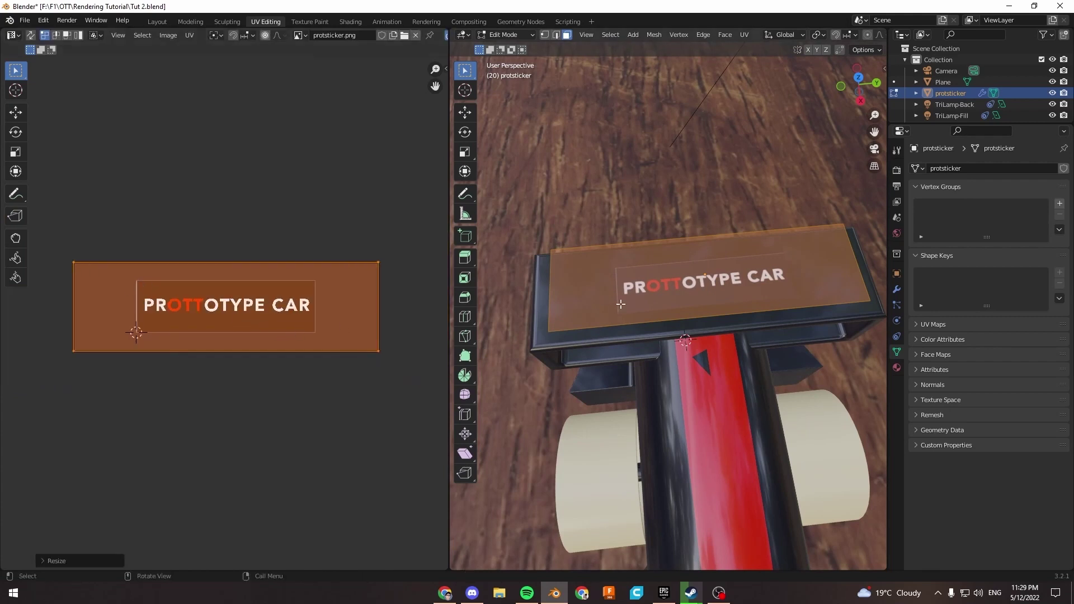
{"action": "key", "text": "s"}
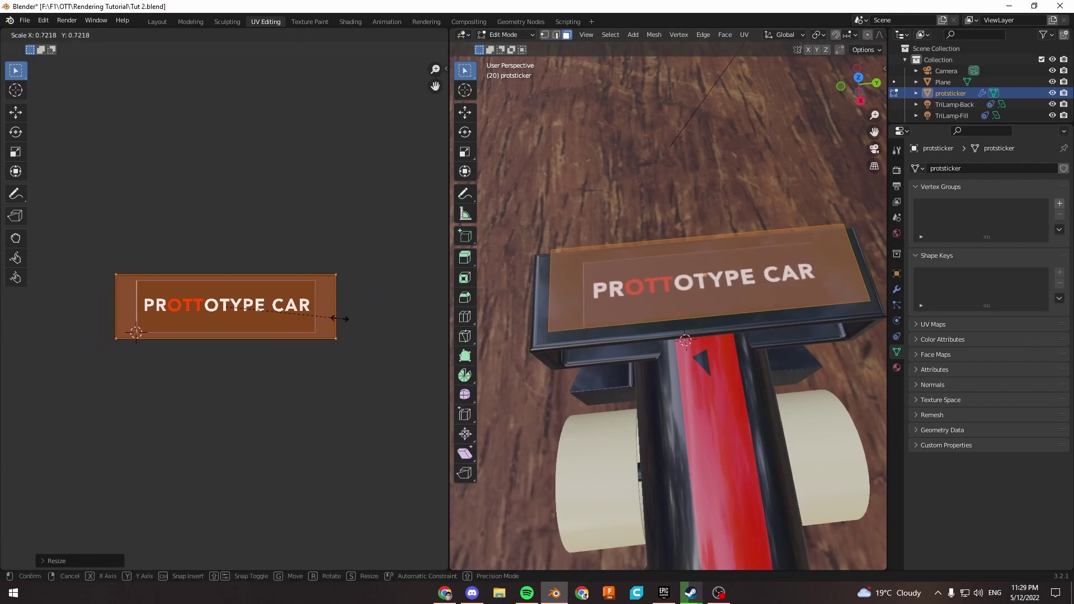
{"action": "right_click", "coordinate": [301, 312]}
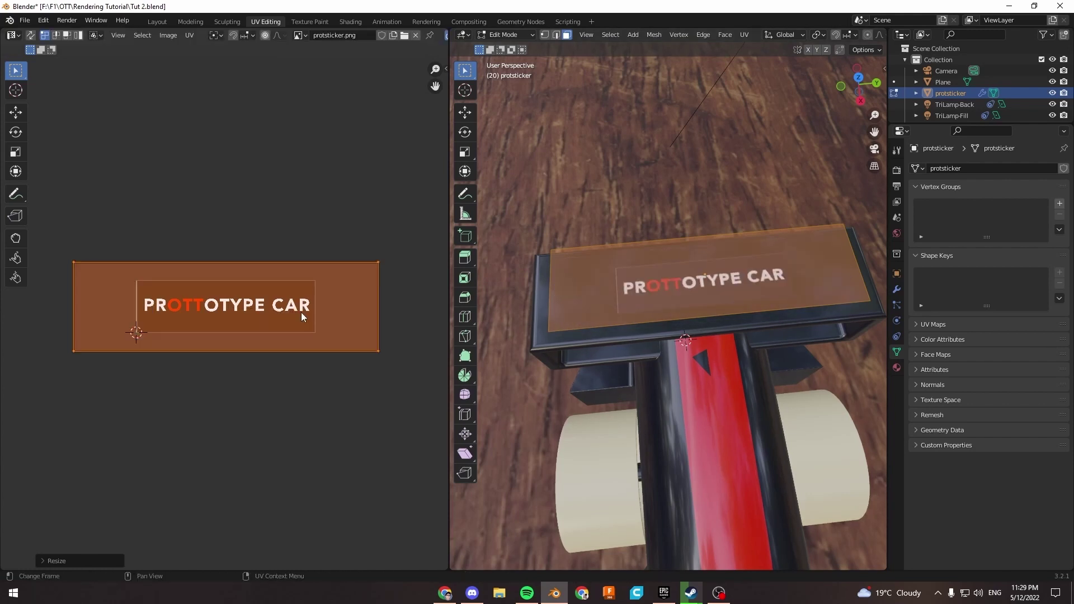
{"action": "scroll", "coordinate": [327, 328], "scroll_direction": "up", "scroll_amount": 3}
{"action": "key", "text": "s"}
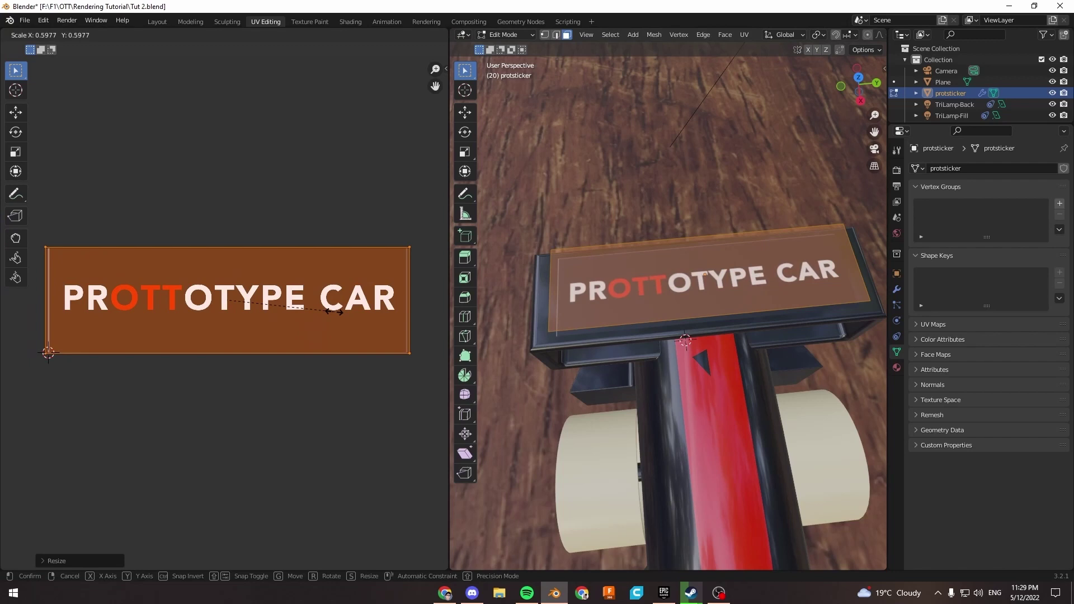
{"action": "left_click", "coordinate": [334, 311]}
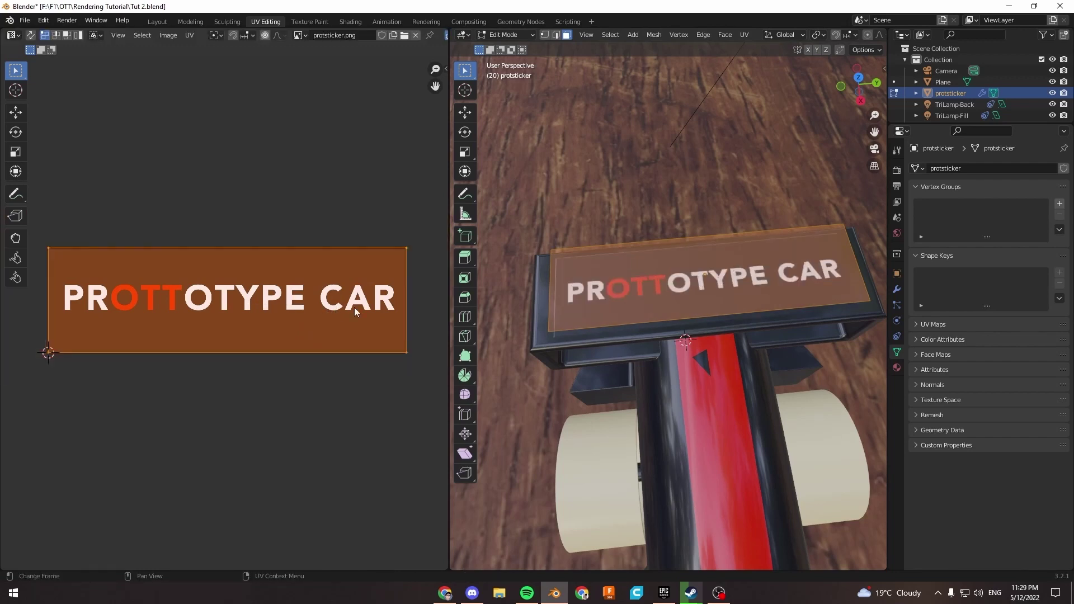
{"action": "scroll", "coordinate": [356, 308], "scroll_direction": "up", "scroll_amount": 1}
{"action": "key", "text": "s"}
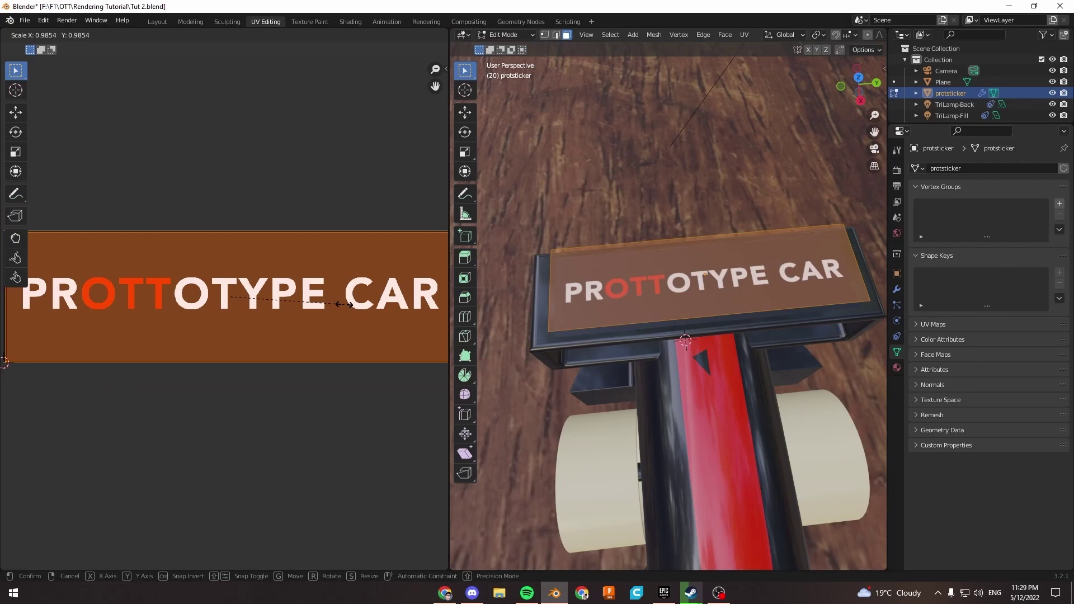
{"action": "left_click", "coordinate": [344, 304]}
Return to Object Mode and view the rear wing.
{"action": "key", "text": "Tab"}
{"action": "left_click", "coordinate": [613, 243]}
{"action": "middle_click_drag", "start_coordinate": [625, 274], "coordinate": [575, 273]}
{"action": "scroll", "coordinate": [532, 264], "scroll_direction": "up", "scroll_amount": 3}
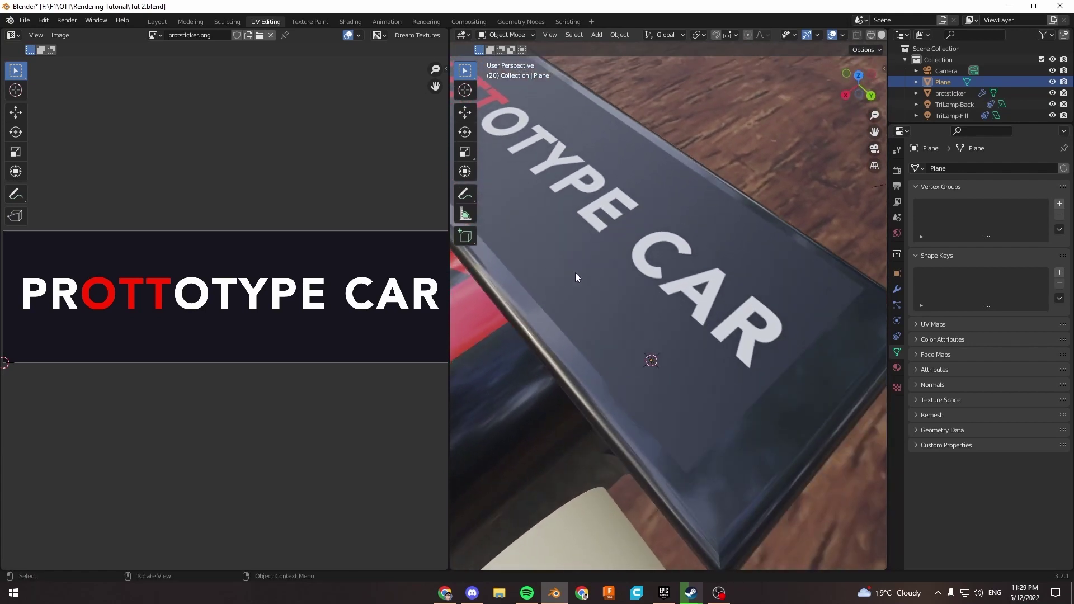
In the Shading workspace's material preview, set the rear-wing sticker's Clearcoat to 1.000.
{"action": "scroll", "coordinate": [615, 273], "scroll_direction": "down", "scroll_amount": 4}
{"action": "left_click", "coordinate": [350, 22]}
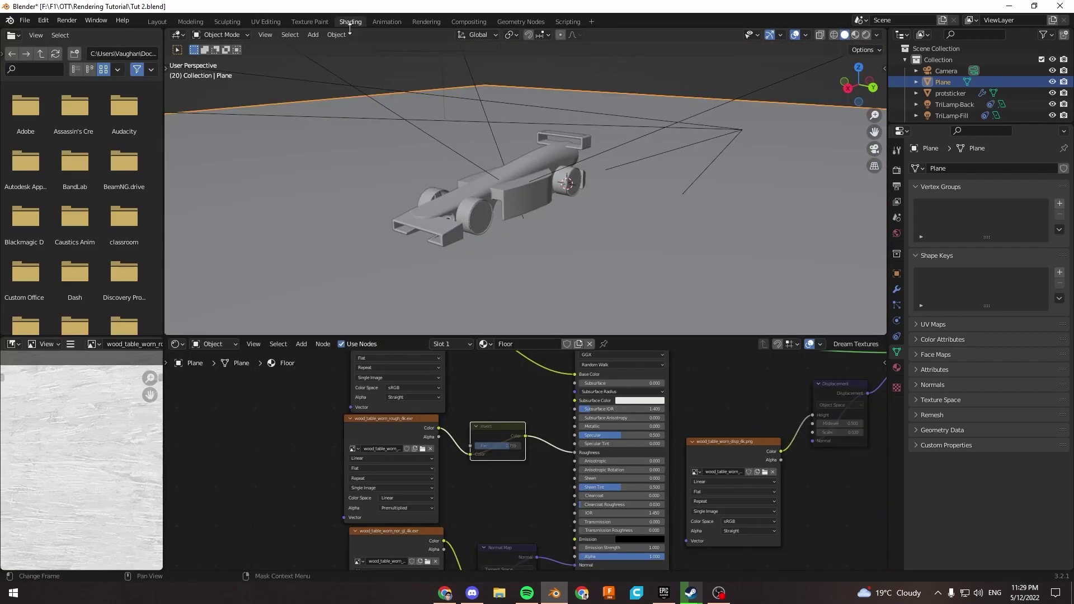
{"action": "middle_click_drag", "start_coordinate": [548, 180], "coordinate": [536, 192]}
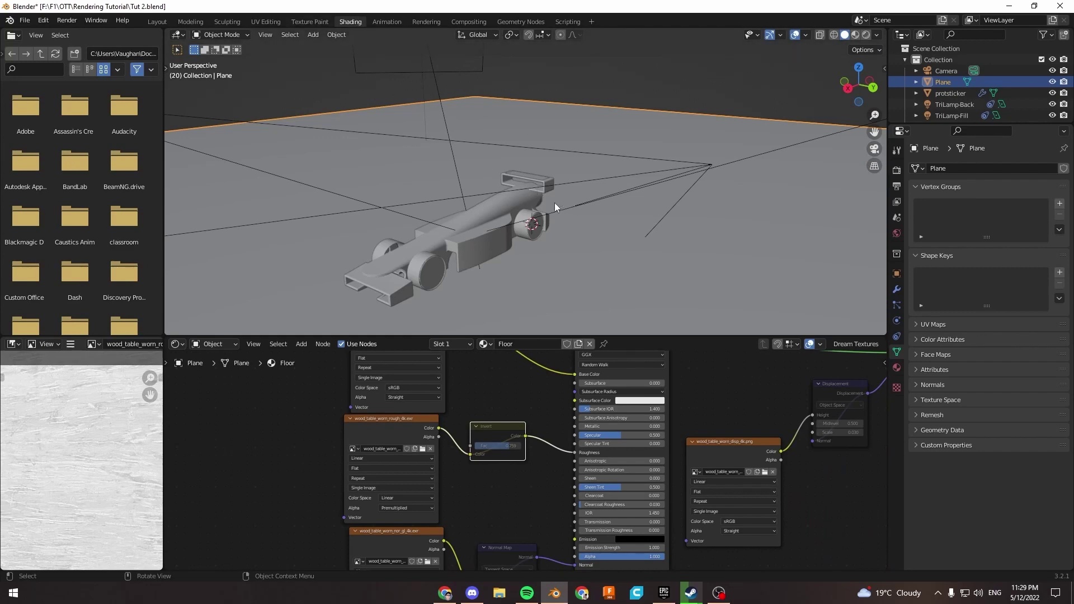
{"action": "scroll", "coordinate": [542, 175], "scroll_direction": "up", "scroll_amount": 3}
{"action": "left_click", "coordinate": [541, 173]}
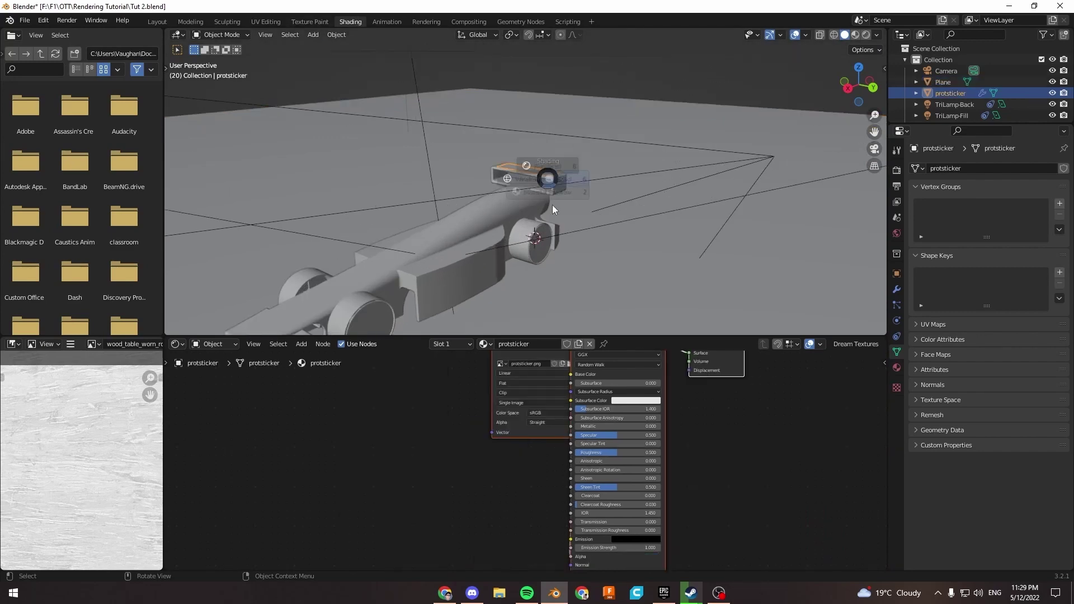
{"action": "key", "text": "z"}
{"action": "scroll", "coordinate": [532, 185], "scroll_direction": "up", "scroll_amount": 5}
{"action": "middle_click_drag", "start_coordinate": [533, 186], "coordinate": [592, 181]}
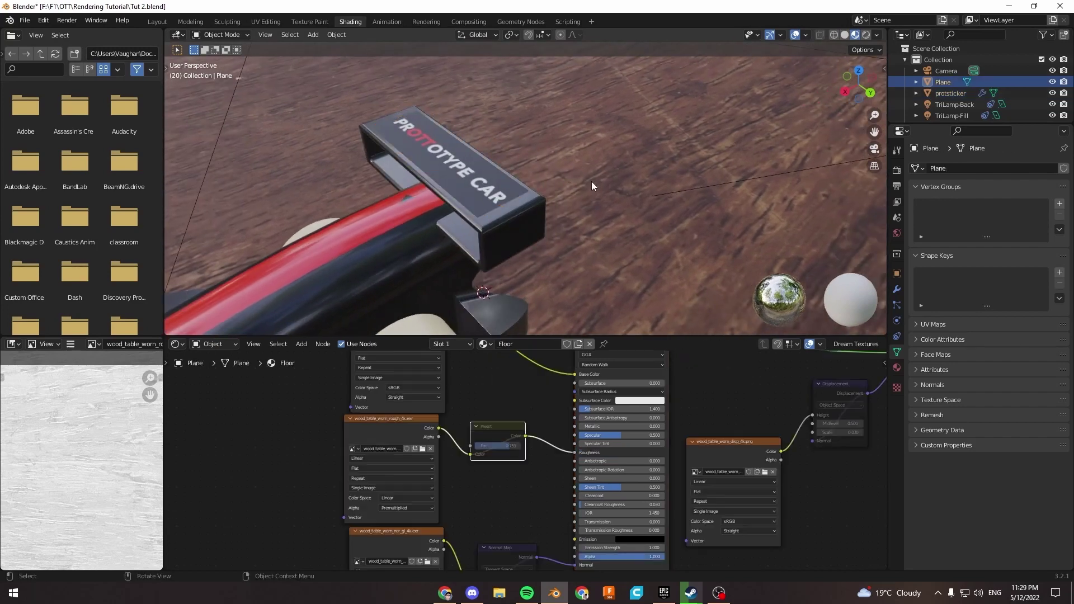
{"action": "scroll", "coordinate": [592, 181], "scroll_direction": "up", "scroll_amount": 5}
{"action": "scroll", "coordinate": [550, 378], "scroll_direction": "up", "scroll_amount": 3}
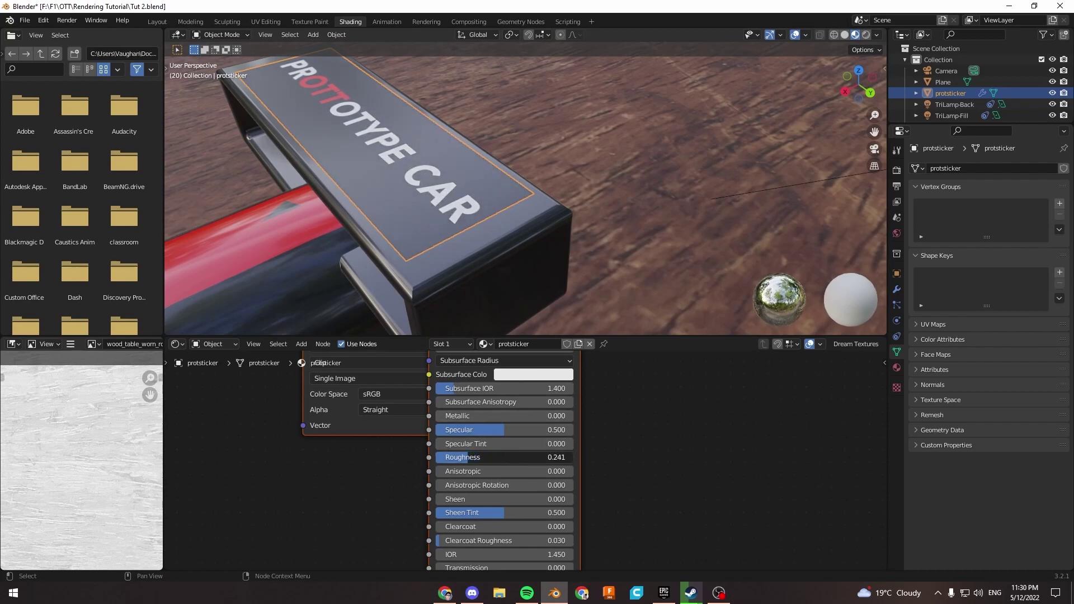
{"action": "left_click_drag", "start_coordinate": [469, 528], "coordinate": [571, 528]}
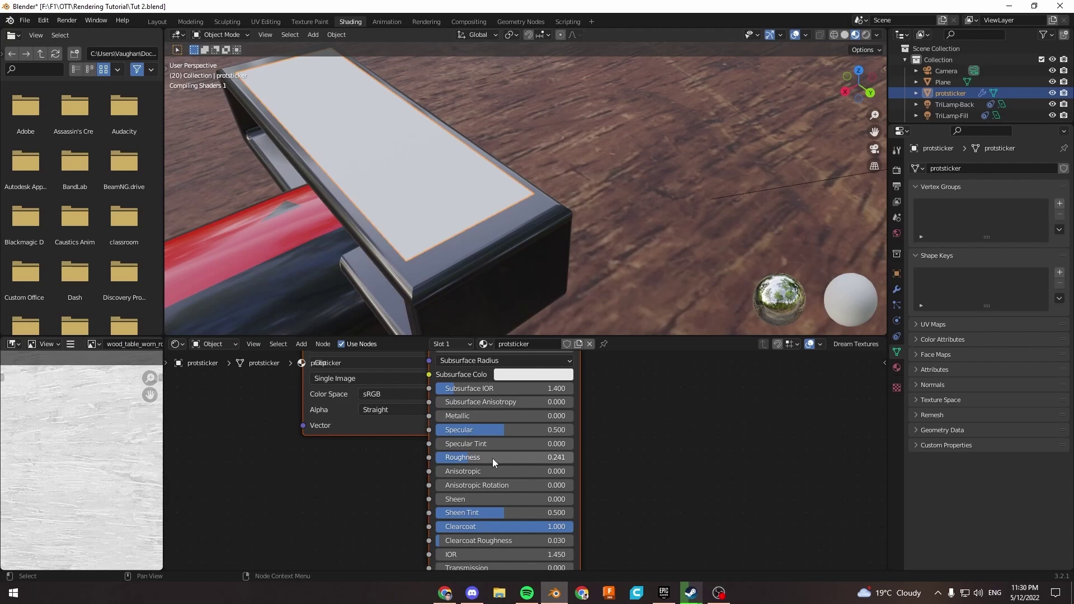
Lower the wing decal's Roughness to 0.173 with overlays hidden for a clean view.
{"action": "left_click", "coordinate": [580, 274]}
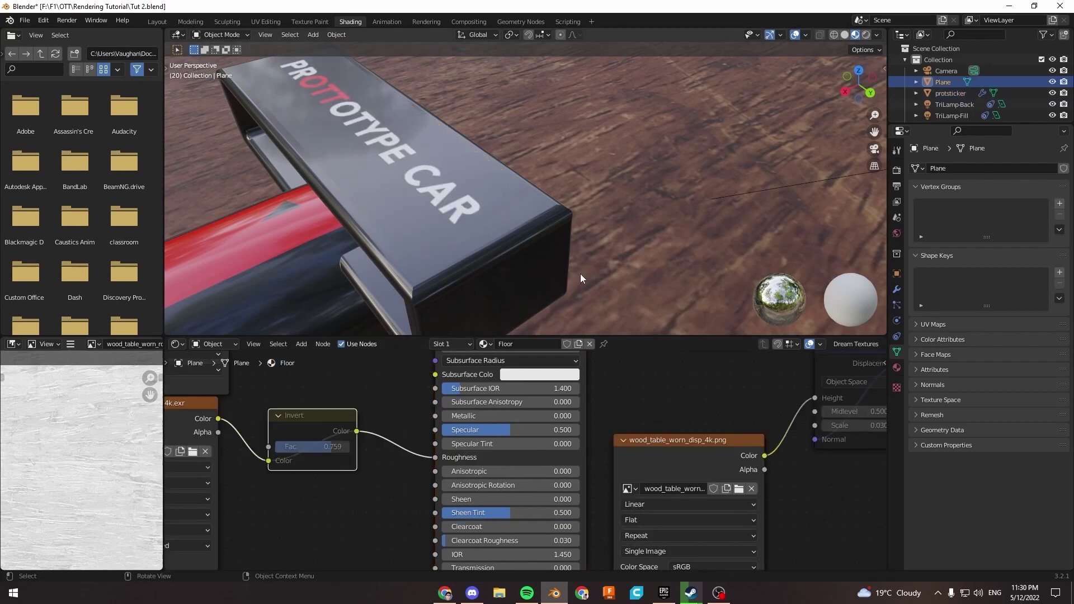
{"action": "middle_click_drag", "start_coordinate": [580, 274], "coordinate": [619, 281]}
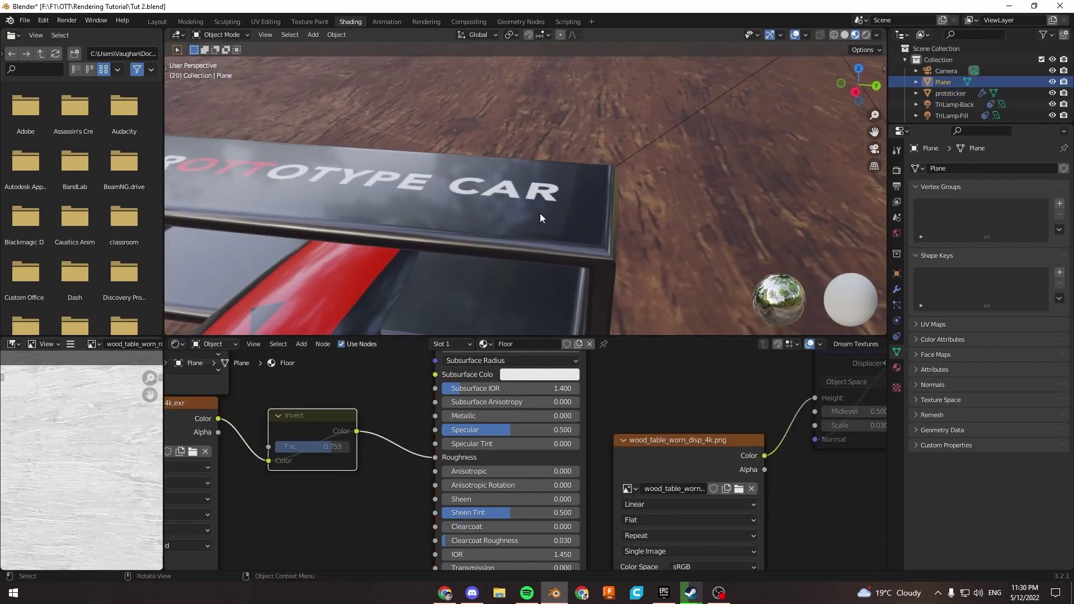
{"action": "middle_click_drag", "start_coordinate": [552, 223], "coordinate": [576, 268]}
{"action": "left_click", "coordinate": [541, 194]}
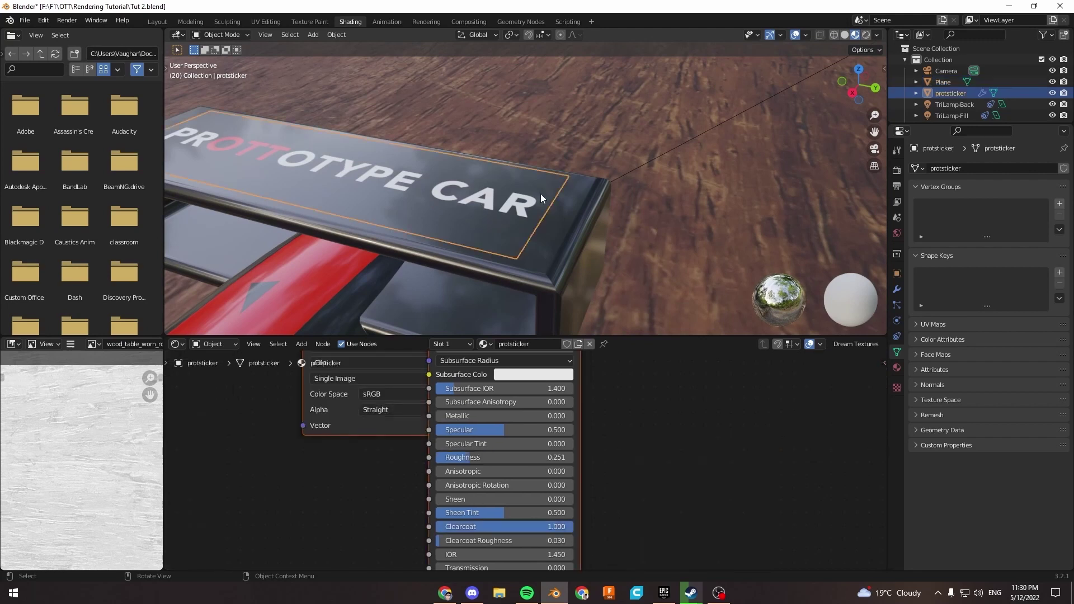
{"action": "left_click", "coordinate": [795, 34]}
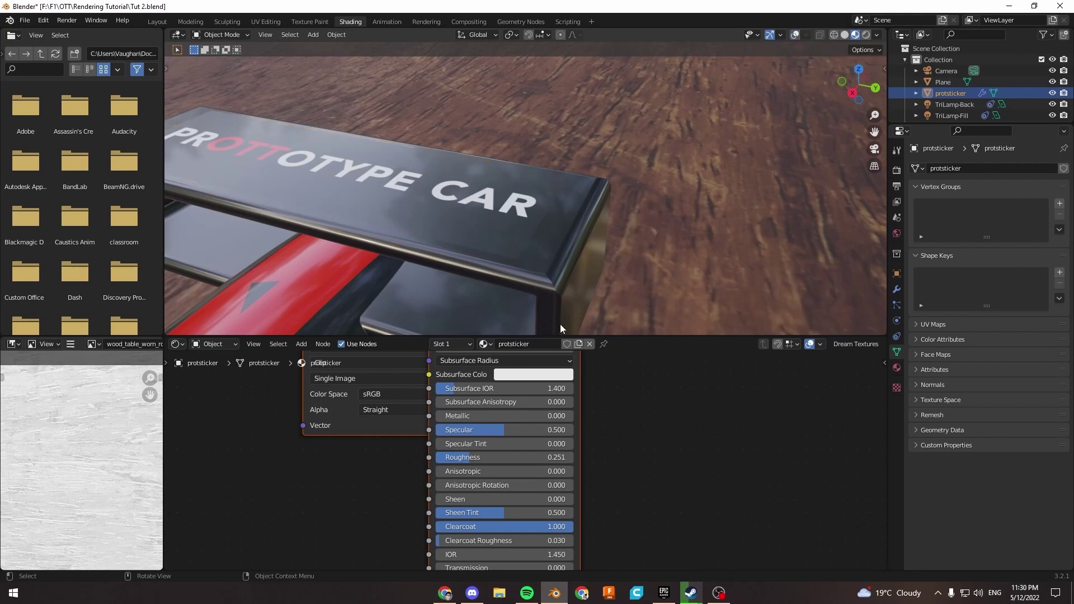
{"action": "left_click_drag", "start_coordinate": [465, 459], "coordinate": [458, 458], "text": "shift"}
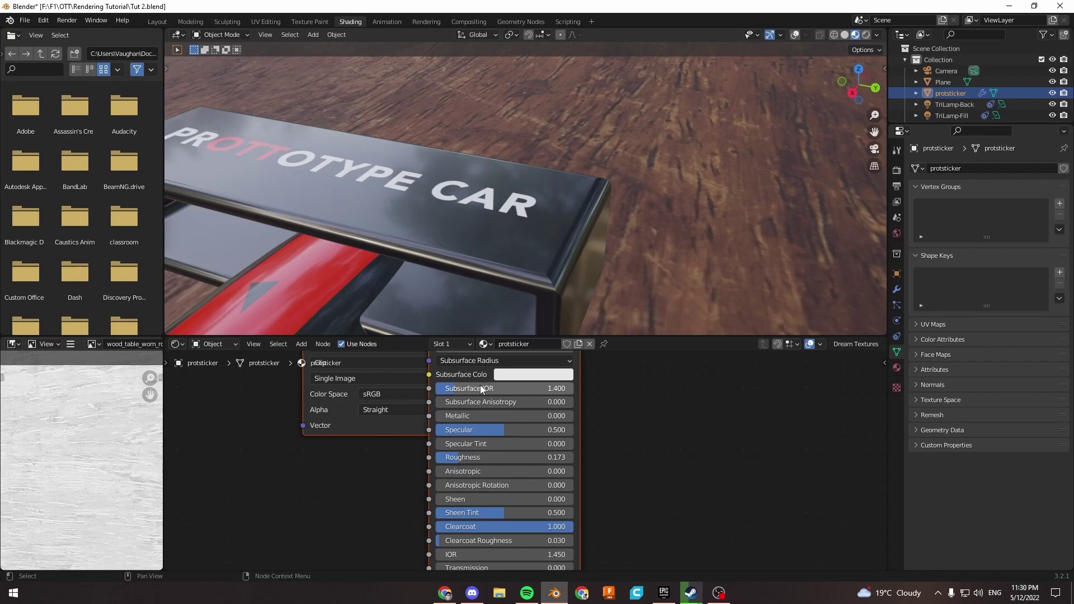
{"action": "middle_click_drag", "start_coordinate": [391, 246], "coordinate": [451, 224]}
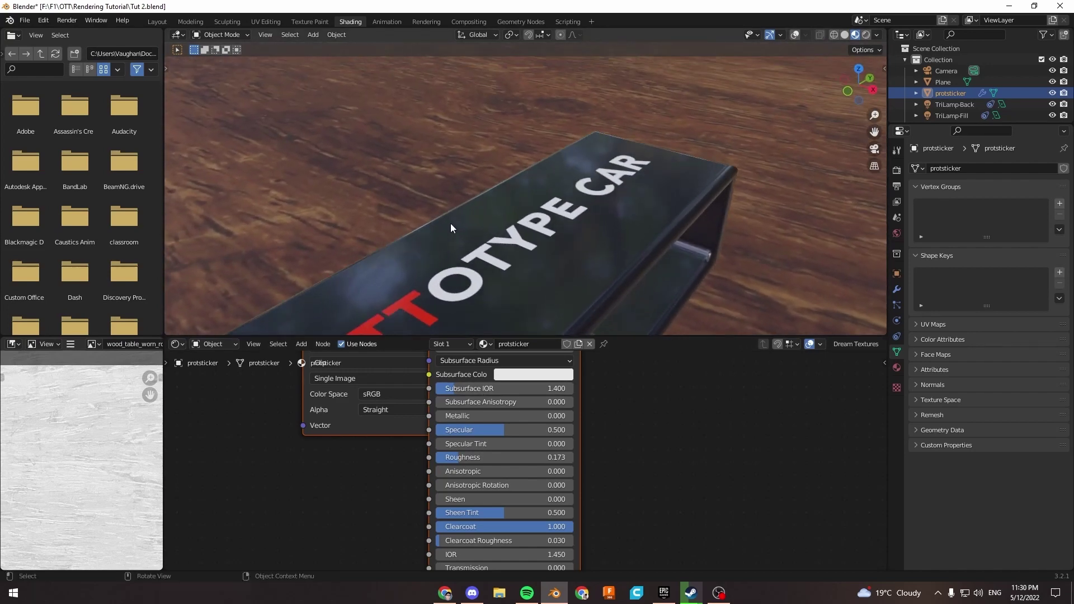
{"action": "left_click", "coordinate": [794, 35]}
Orbit around the rear wing to check the glossy decal from several angles.
{"action": "scroll", "coordinate": [613, 183], "scroll_direction": "down", "scroll_amount": 3}
{"action": "left_click", "coordinate": [613, 183]}
{"action": "middle_click_drag", "start_coordinate": [613, 183], "coordinate": [510, 195]}
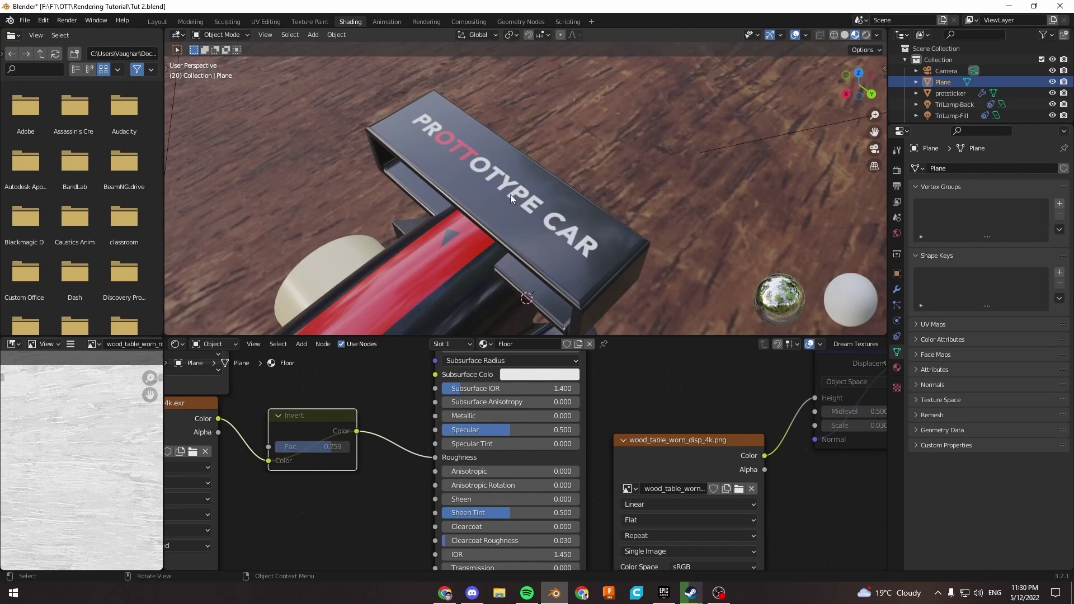
{"action": "left_click", "coordinate": [512, 202]}
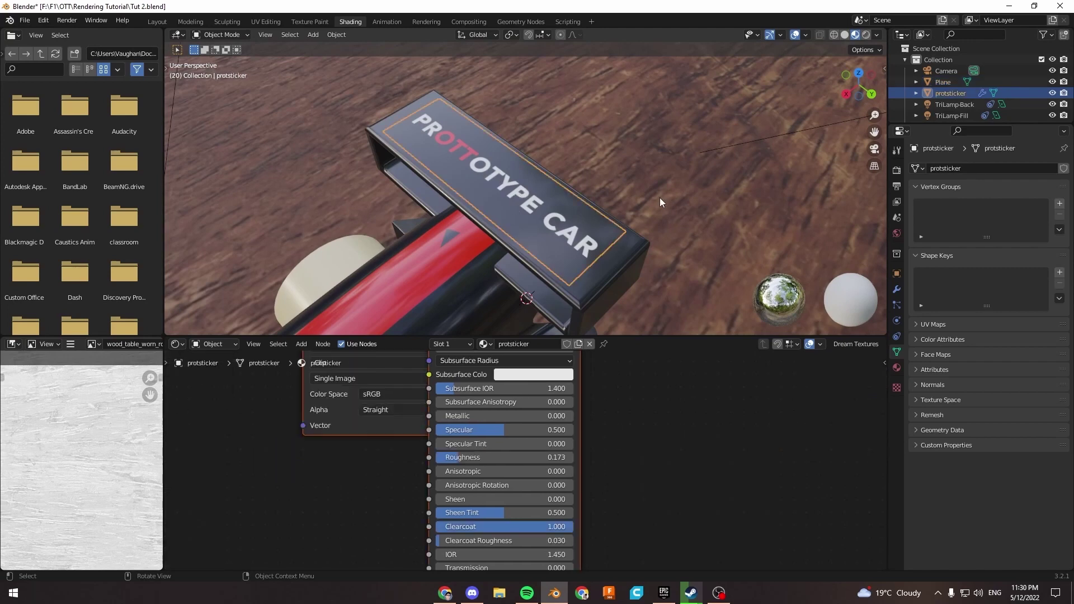
{"action": "left_click", "coordinate": [620, 183]}
{"action": "scroll", "coordinate": [555, 196], "scroll_direction": "down", "scroll_amount": 3}
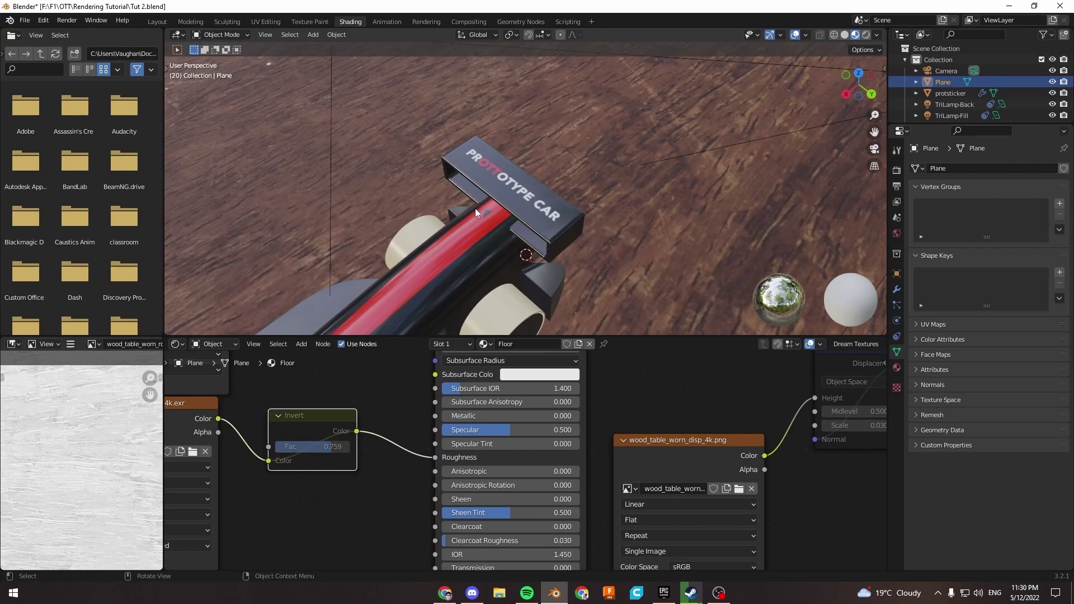
{"action": "middle_click_drag", "start_coordinate": [475, 208], "coordinate": [509, 166]}
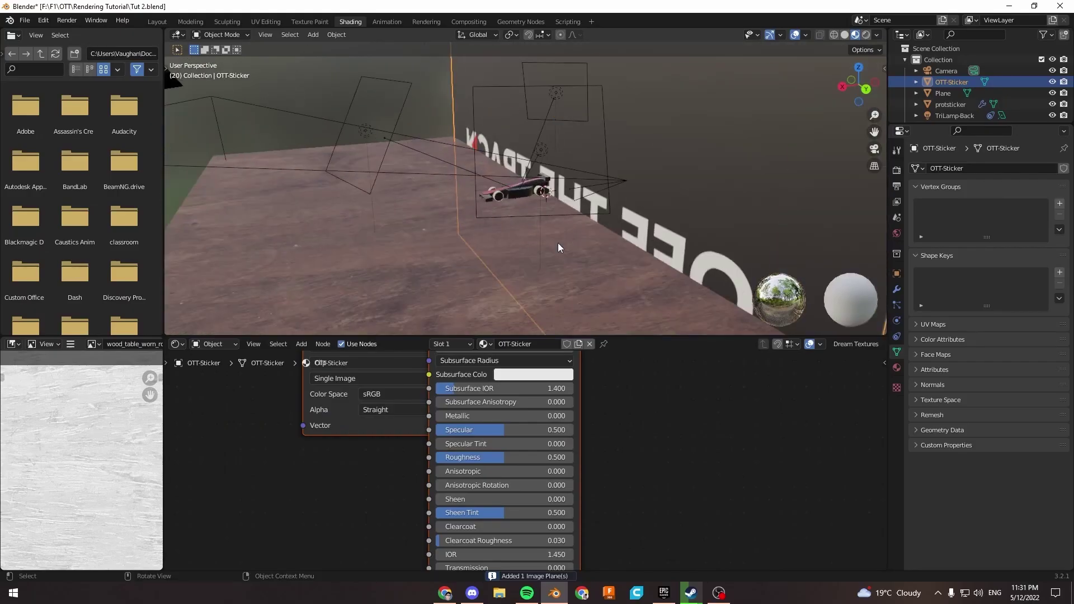
Shrink the OTT-Sticker plane, move it horizontally toward the car, then scale it to 0.720.
{"action": "key", "text": "s"}
{"action": "left_click", "coordinate": [549, 195]}
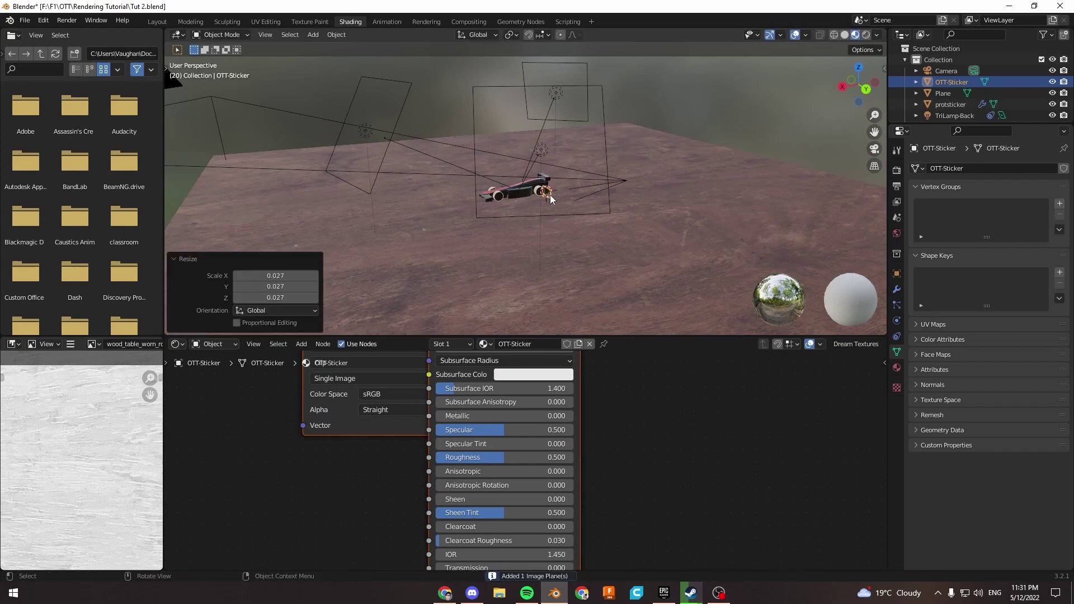
{"action": "scroll", "coordinate": [550, 195], "scroll_direction": "up", "scroll_amount": 5}
{"action": "middle_click_drag", "start_coordinate": [589, 215], "coordinate": [626, 206]}
{"action": "key", "text": "g"}
{"action": "key", "text": "shift+z"}
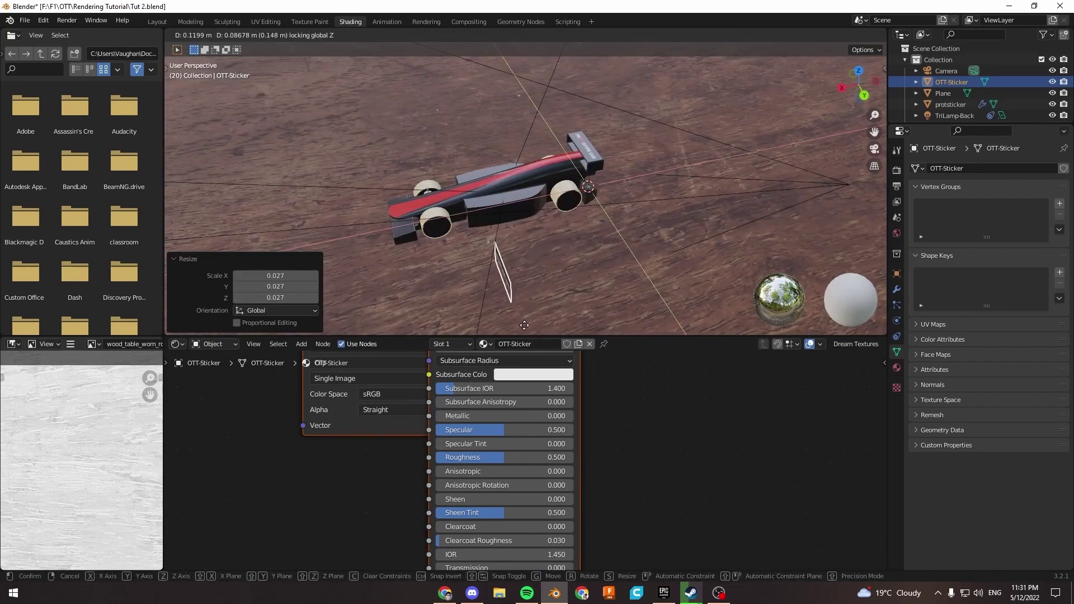
{"action": "left_click", "coordinate": [525, 325]}
{"action": "key", "text": "s"}
{"action": "left_click", "coordinate": [592, 276]}
Nudge the sticker closer to the car, cancelling a horizontal move attempt.
{"action": "middle_click_drag", "start_coordinate": [592, 276], "coordinate": [515, 237]}
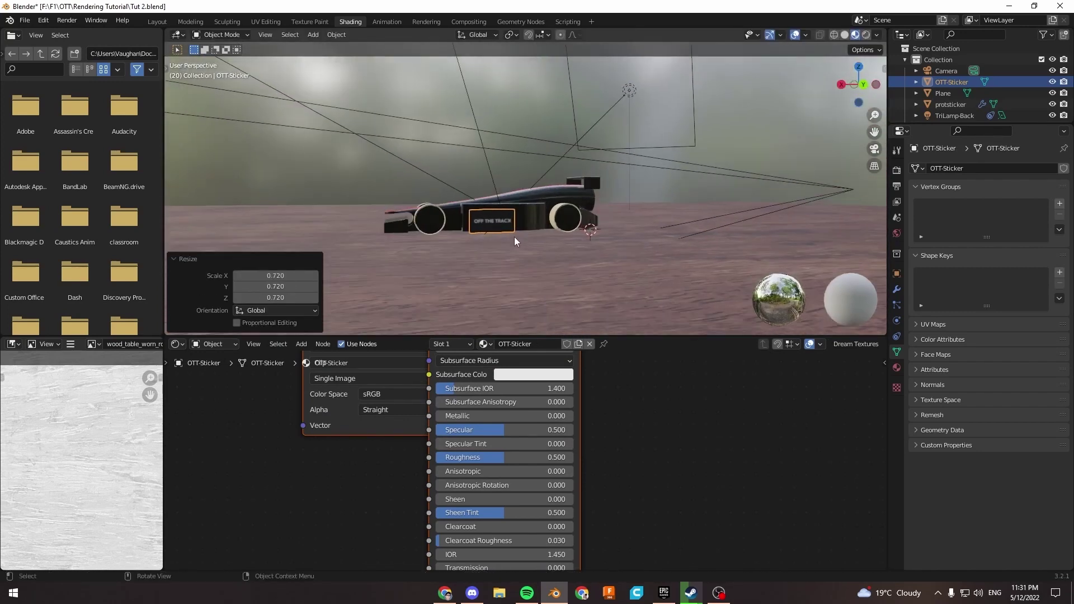
{"action": "scroll", "coordinate": [515, 237], "scroll_direction": "up", "scroll_amount": 3}
{"action": "key", "text": "g"}
{"action": "left_click", "coordinate": [510, 193]}
{"action": "middle_click_drag", "start_coordinate": [511, 192], "coordinate": [489, 274]}
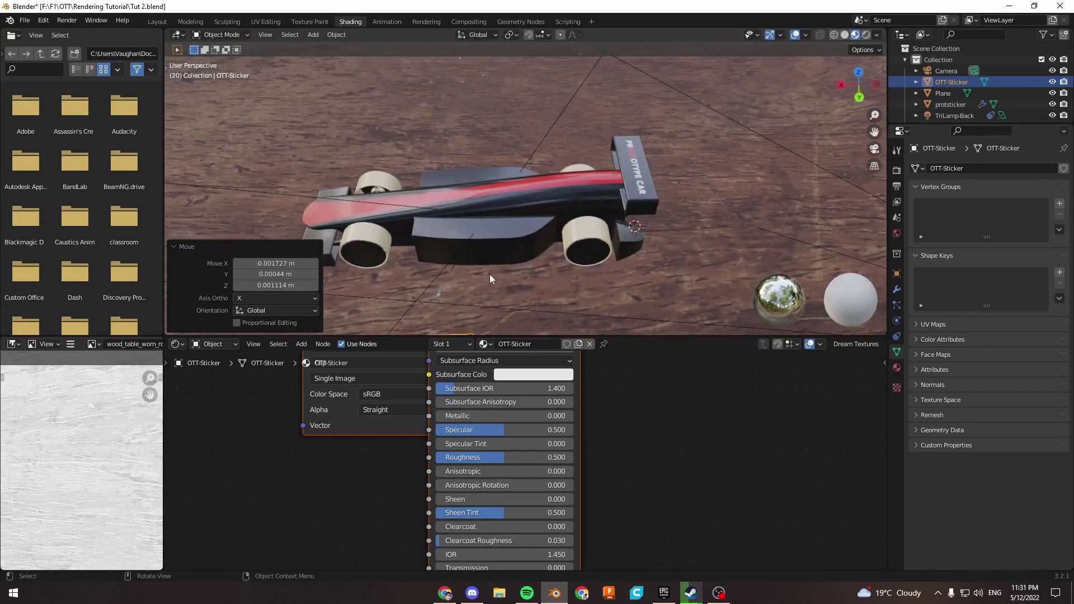
{"action": "scroll", "coordinate": [489, 279], "scroll_direction": "down", "scroll_amount": 3}
{"action": "middle_click_drag", "start_coordinate": [526, 240], "coordinate": [561, 249]}
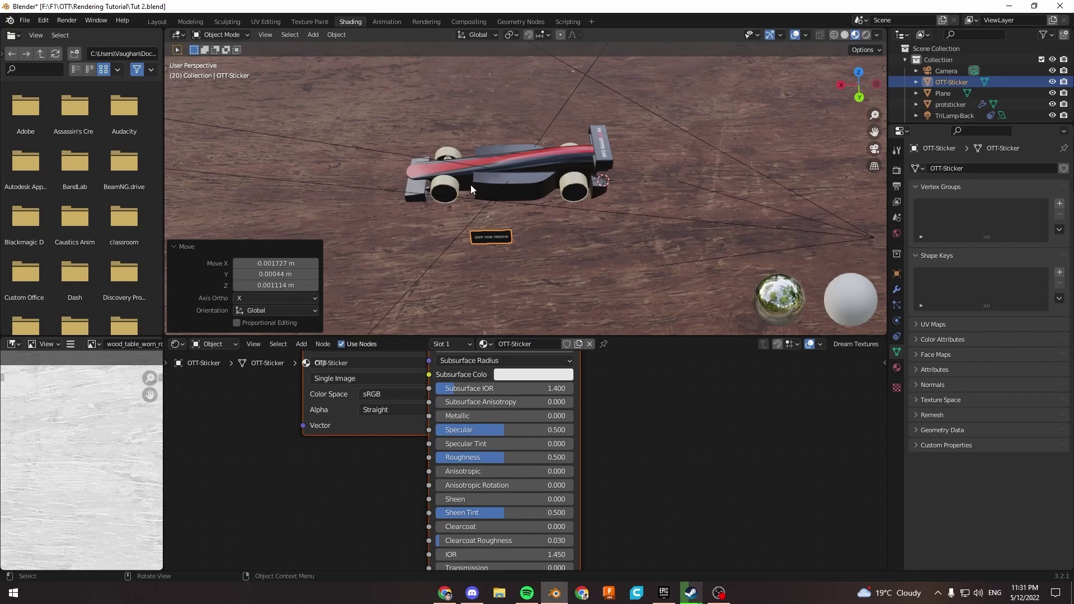
{"action": "key", "text": "g"}
{"action": "key", "text": "shift+z"}
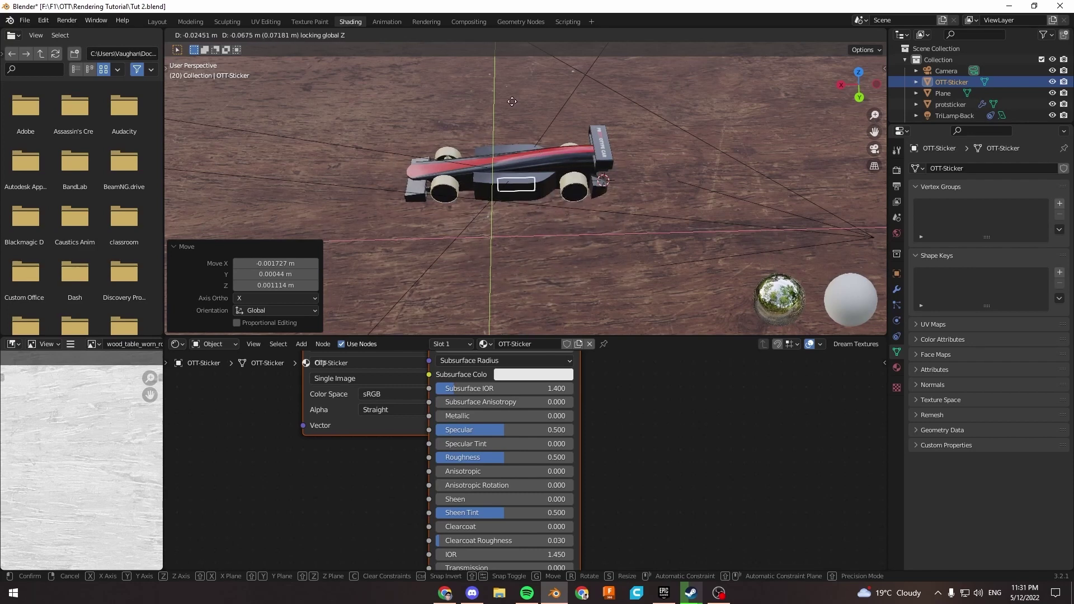
{"action": "right_click", "coordinate": [548, 154]}
Move the sticker up against the car's sidepod and fine-tune its position.
{"action": "middle_click_drag", "start_coordinate": [508, 194], "coordinate": [518, 244]}
{"action": "scroll", "coordinate": [519, 244], "scroll_direction": "down", "scroll_amount": 3}
{"action": "key", "text": "g"}
{"action": "left_click", "coordinate": [555, 130]}
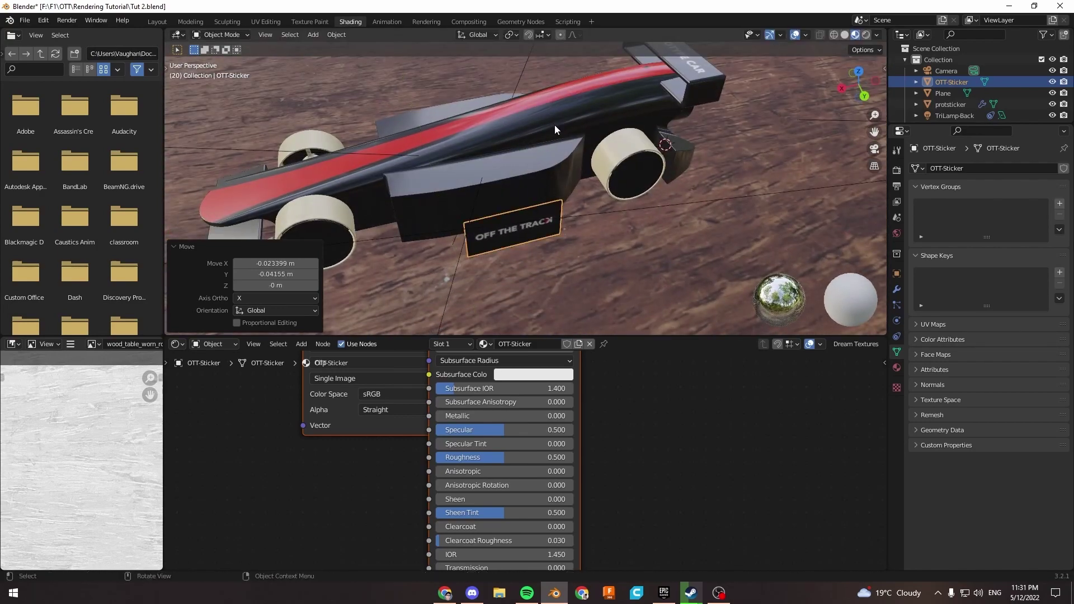
{"action": "middle_click_drag", "start_coordinate": [555, 130], "coordinate": [520, 185]}
{"action": "scroll", "coordinate": [521, 185], "scroll_direction": "up", "scroll_amount": 2}
{"action": "key", "text": "g"}
{"action": "left_click", "coordinate": [535, 258]}
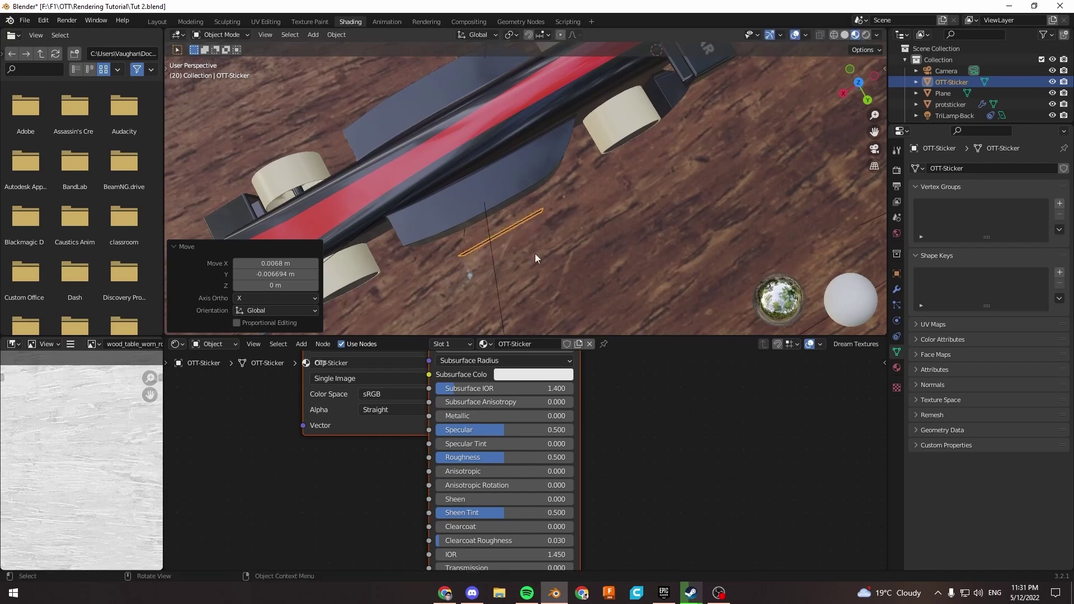
Rotate the sticker -3.72° about the Z axis to line up with the sidepod.
{"action": "middle_click_drag", "start_coordinate": [534, 254], "coordinate": [577, 135]}
{"action": "scroll", "coordinate": [529, 188], "scroll_direction": "up", "scroll_amount": 3}
{"action": "middle_click_drag", "start_coordinate": [529, 188], "coordinate": [549, 198]}
{"action": "key", "text": "r"}
{"action": "key", "text": "z"}
{"action": "left_click", "coordinate": [551, 234]}
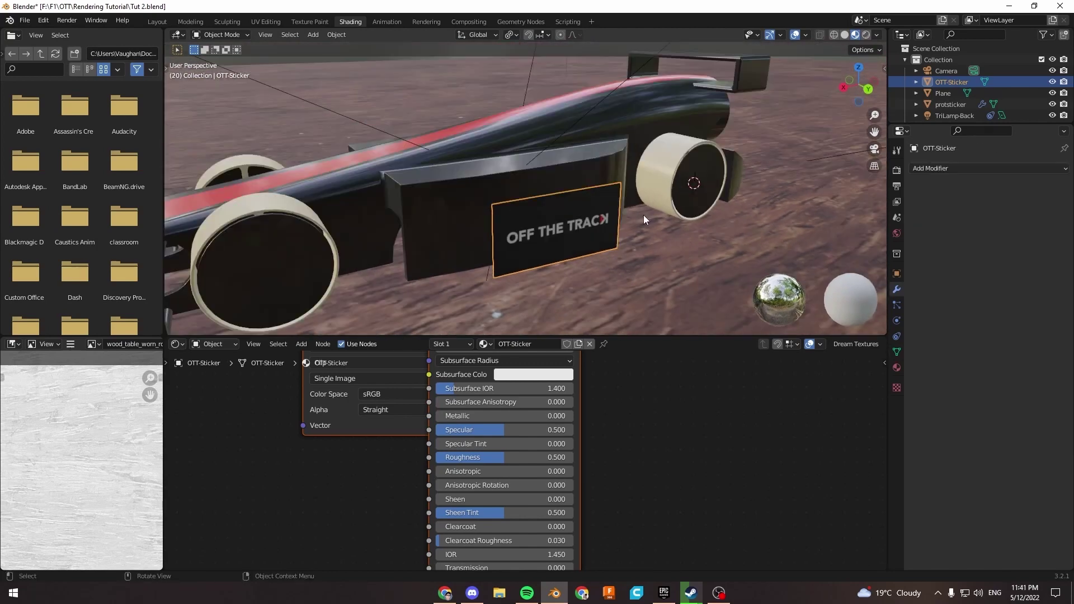
Add a Shrinkwrap modifier to the sticker with the car body as its target.
{"action": "left_click", "coordinate": [932, 170]}
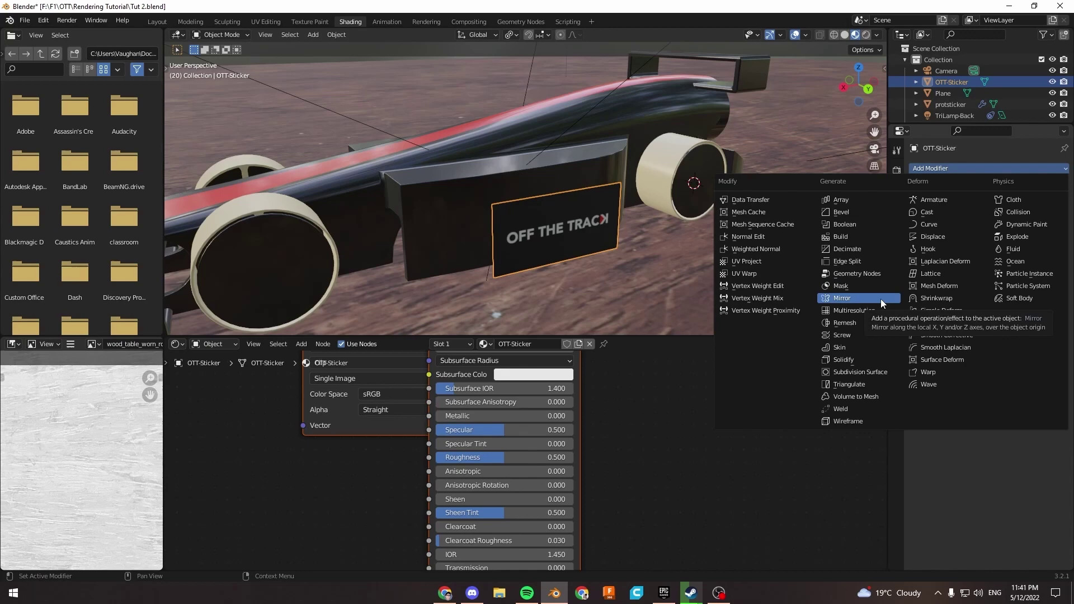
{"action": "left_click", "coordinate": [933, 300]}
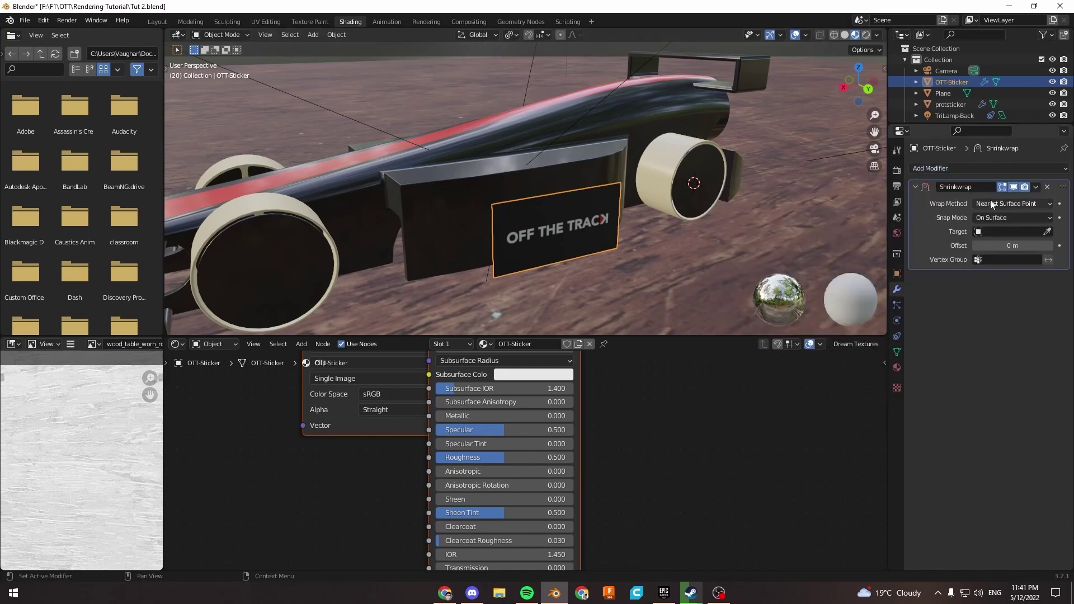
{"action": "left_click", "coordinate": [1048, 232]}
{"action": "left_click", "coordinate": [479, 184]}
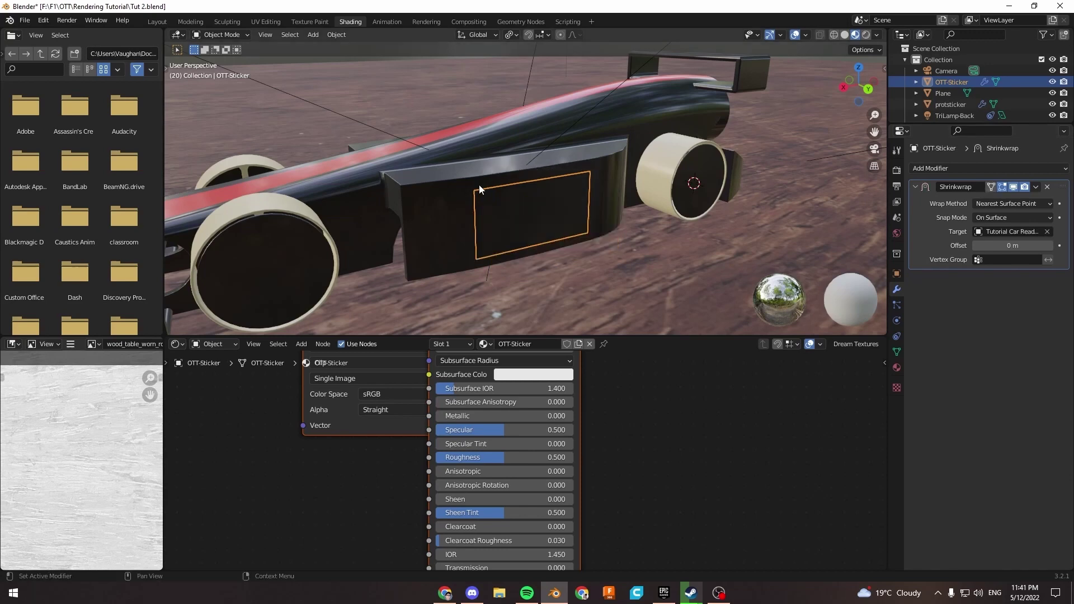
{"action": "scroll", "coordinate": [578, 229], "scroll_direction": "up", "scroll_amount": 3}
{"action": "middle_click_drag", "start_coordinate": [578, 230], "coordinate": [557, 266]}
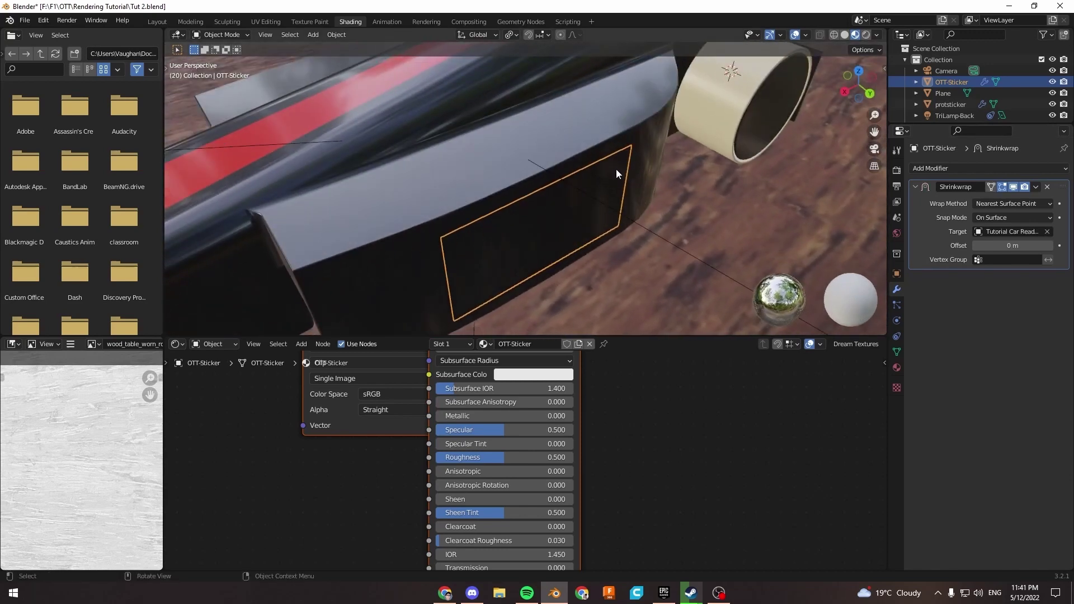
{"action": "middle_click_drag", "start_coordinate": [616, 169], "coordinate": [693, 211]}
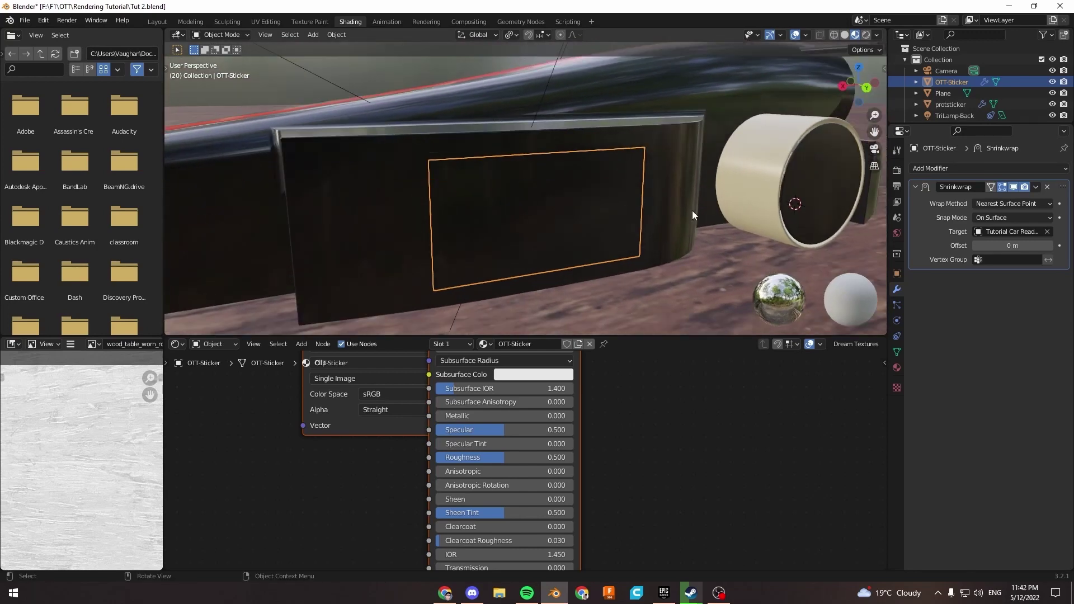
In Edit Mode, move the sticker's top-left corner vertex along Y.
{"action": "key", "text": "Tab"}
{"action": "middle_click_drag", "start_coordinate": [511, 195], "coordinate": [489, 185]}
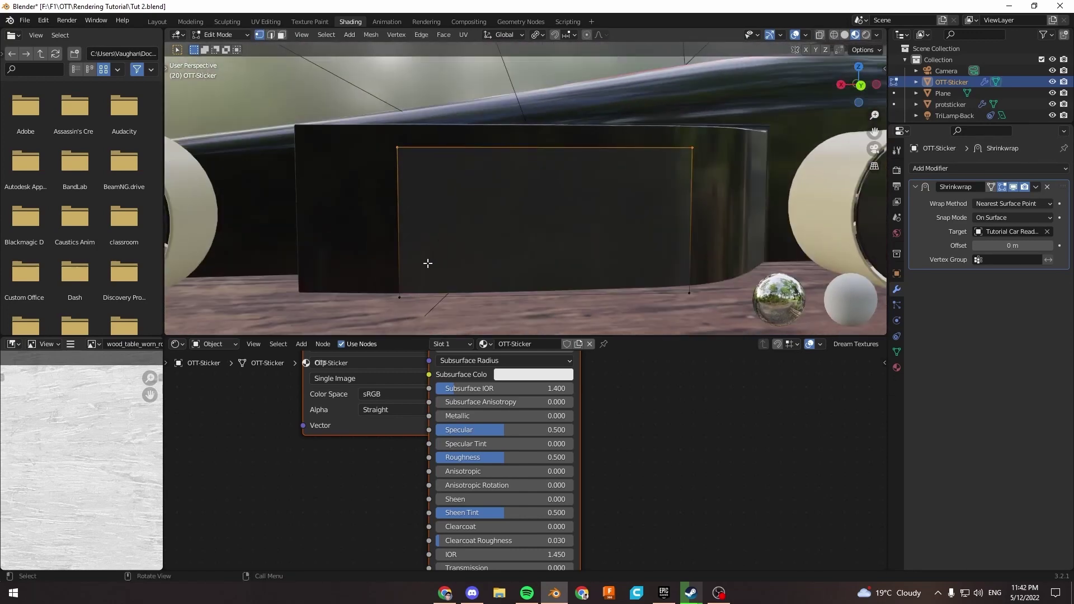
{"action": "middle_click_drag", "start_coordinate": [402, 297], "coordinate": [453, 198]}
{"action": "left_click", "coordinate": [452, 203]}
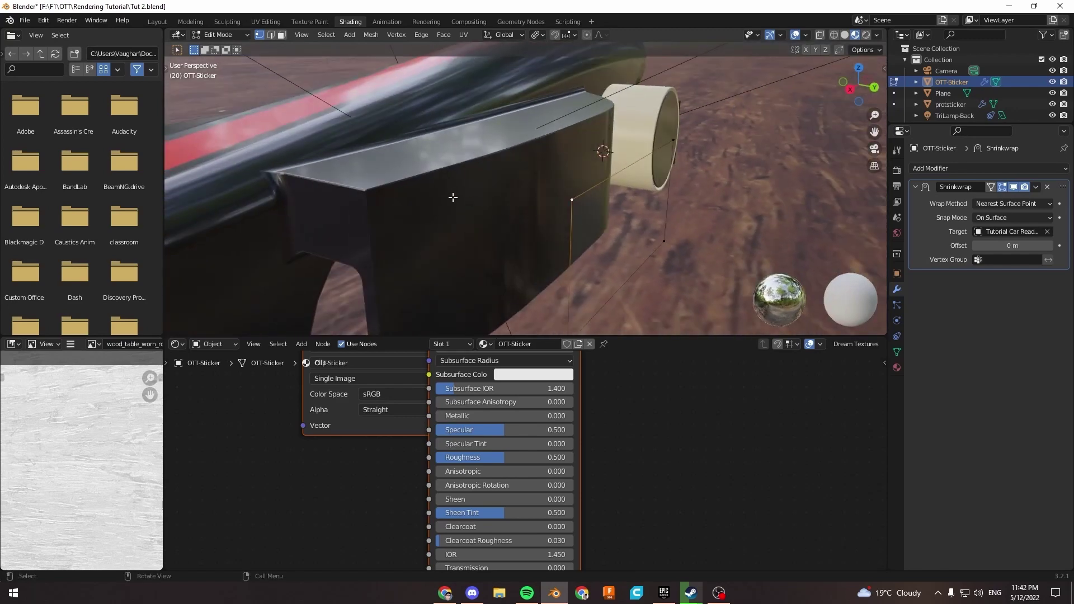
{"action": "key", "text": "g"}
{"action": "key", "text": "y"}
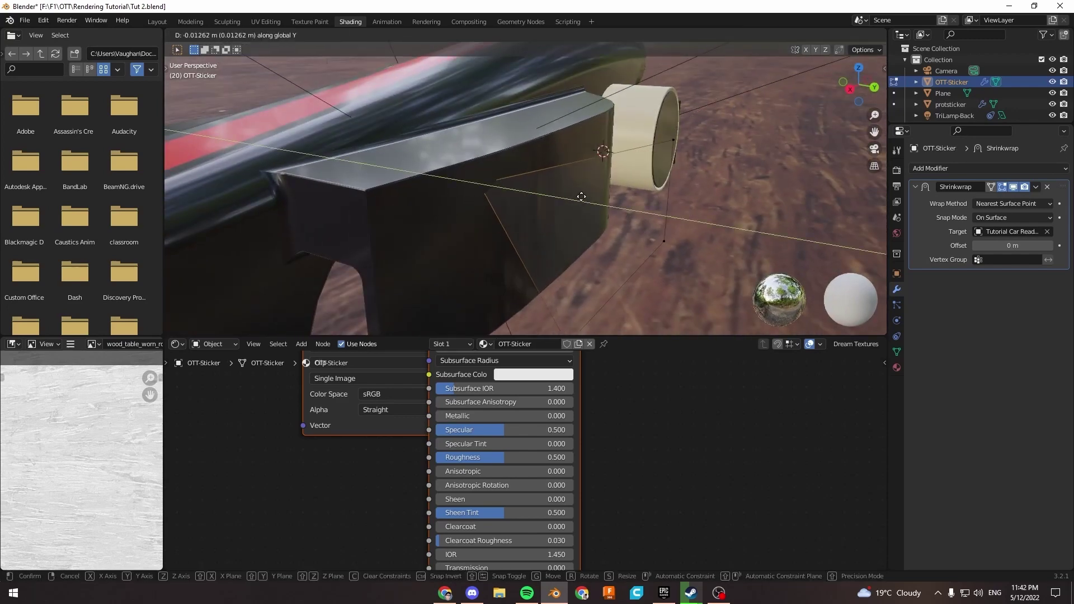
{"action": "middle_click_drag", "start_coordinate": [582, 199], "coordinate": [647, 267]}
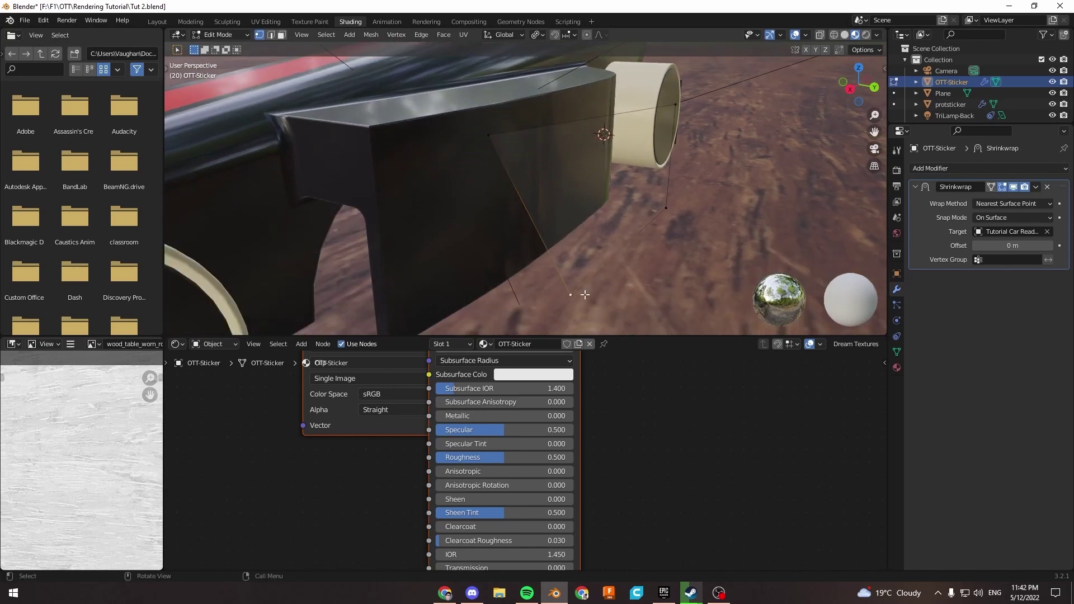
{"action": "key", "text": "y"}
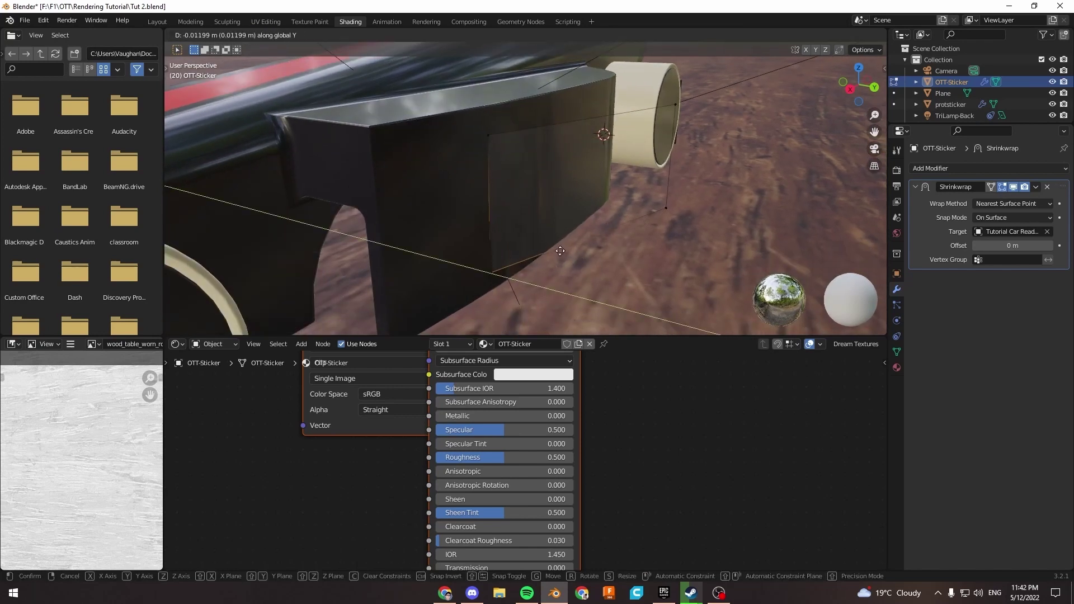
{"action": "left_click", "coordinate": [565, 249]}
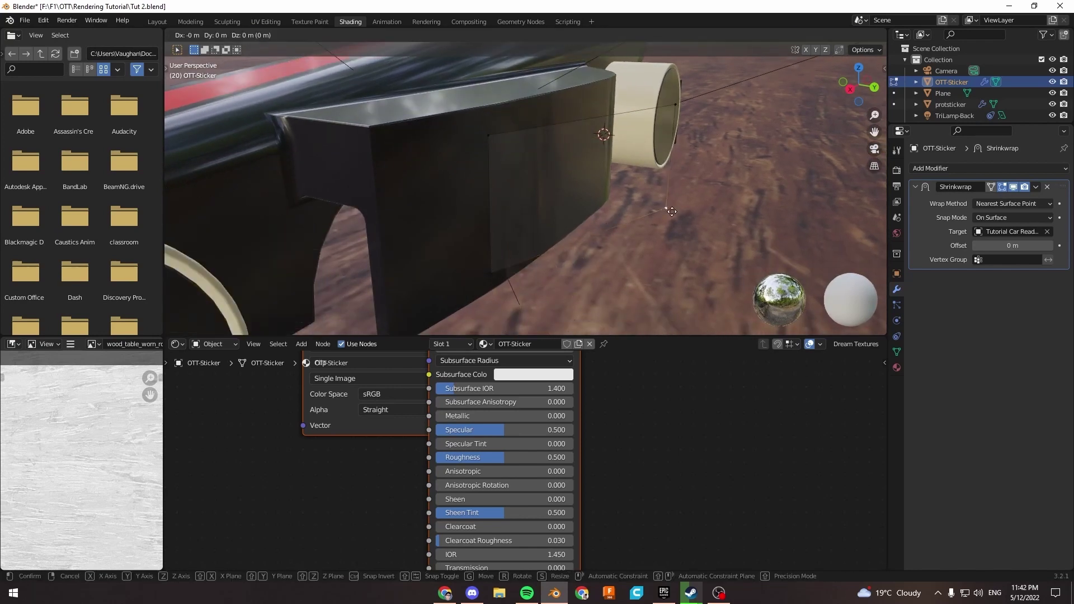
Make two more Y-axis moves of the sticker.
{"action": "key", "text": "g"}
{"action": "key", "text": "x"}
{"action": "key", "text": "y"}
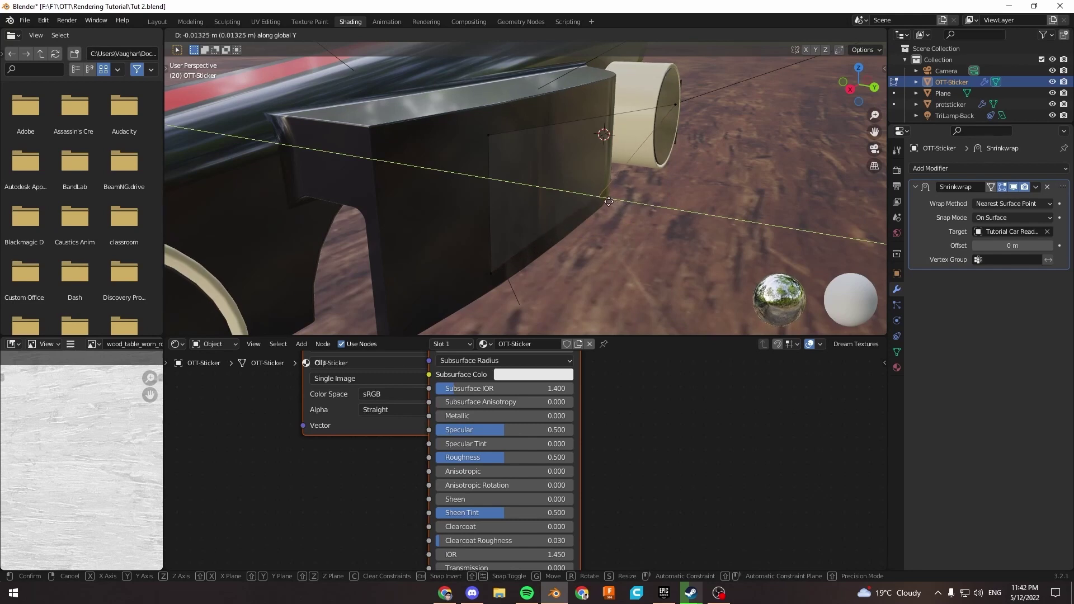
{"action": "left_click", "coordinate": [608, 202]}
{"action": "key", "text": "g"}
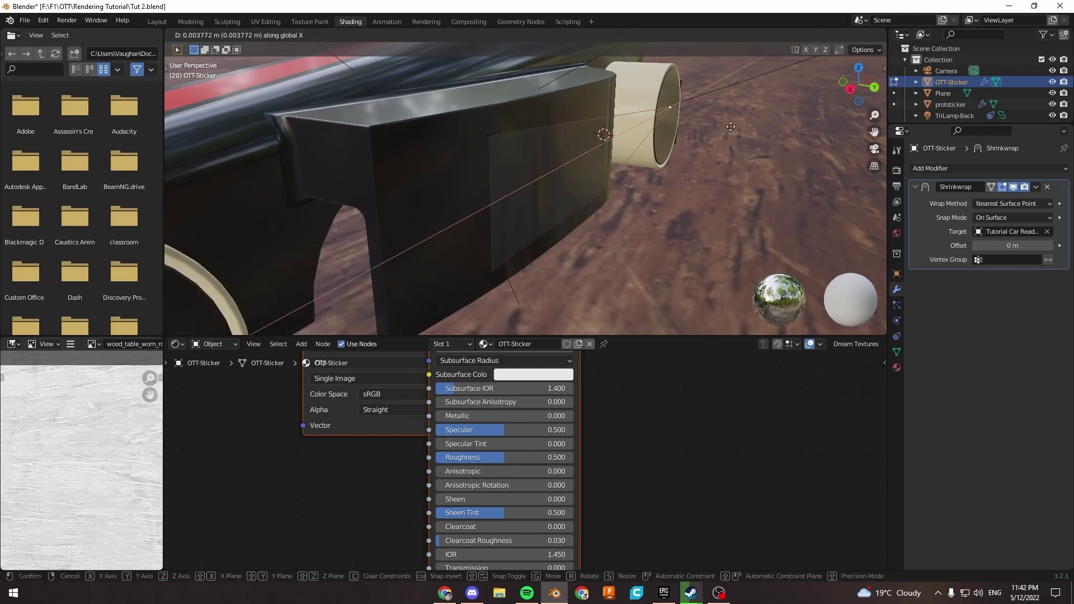
{"action": "key", "text": "y"}
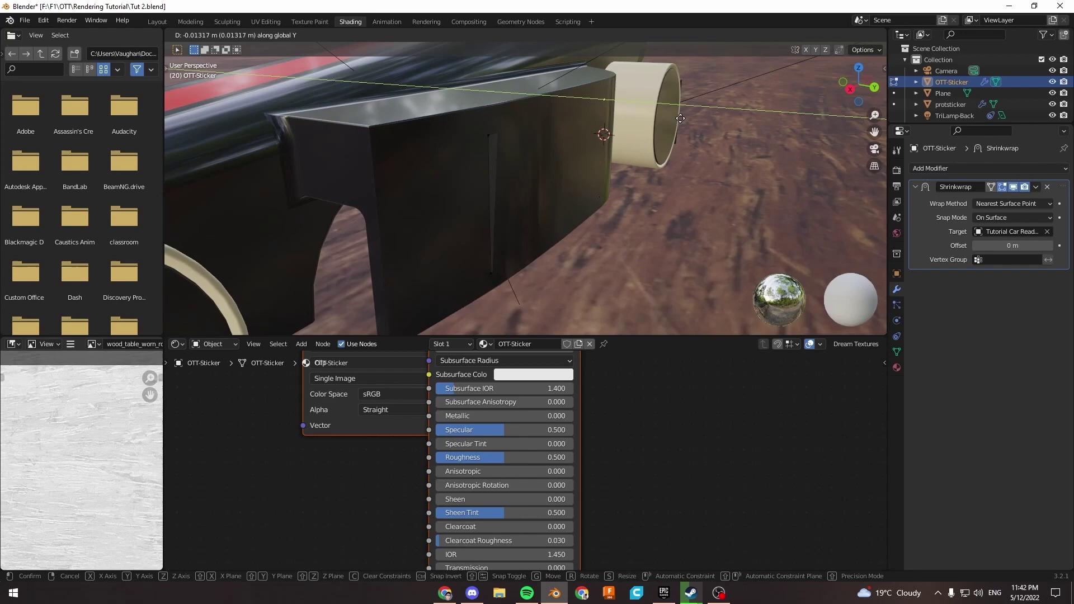
{"action": "left_click", "coordinate": [680, 119]}
Undo the last Y move after inspecting the box, then return to Object Mode.
{"action": "middle_click_drag", "start_coordinate": [680, 119], "coordinate": [385, 159]}
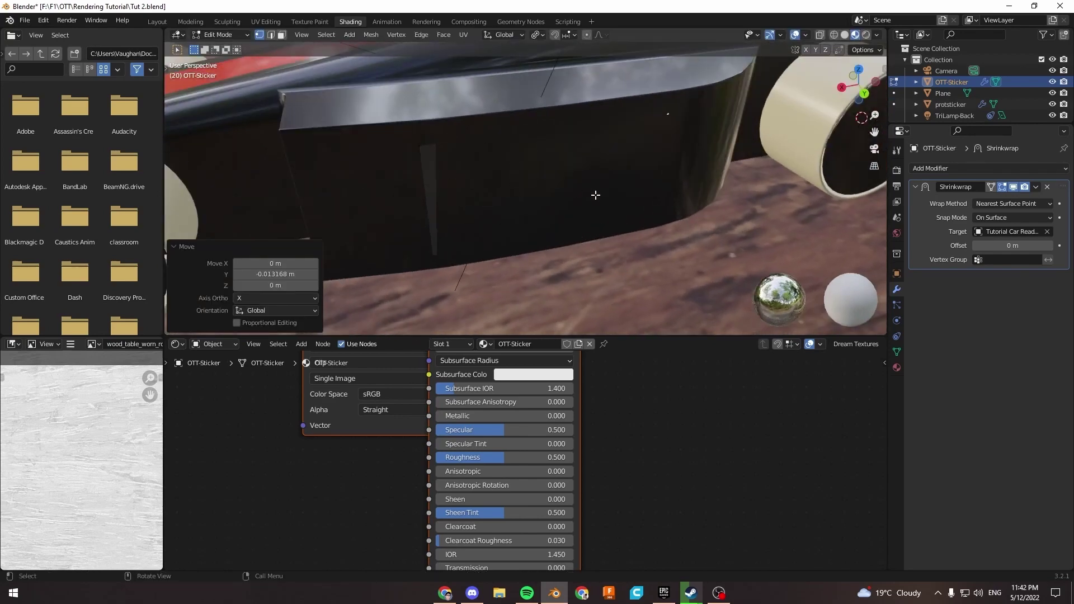
{"action": "middle_click_drag", "start_coordinate": [595, 195], "coordinate": [559, 177]}
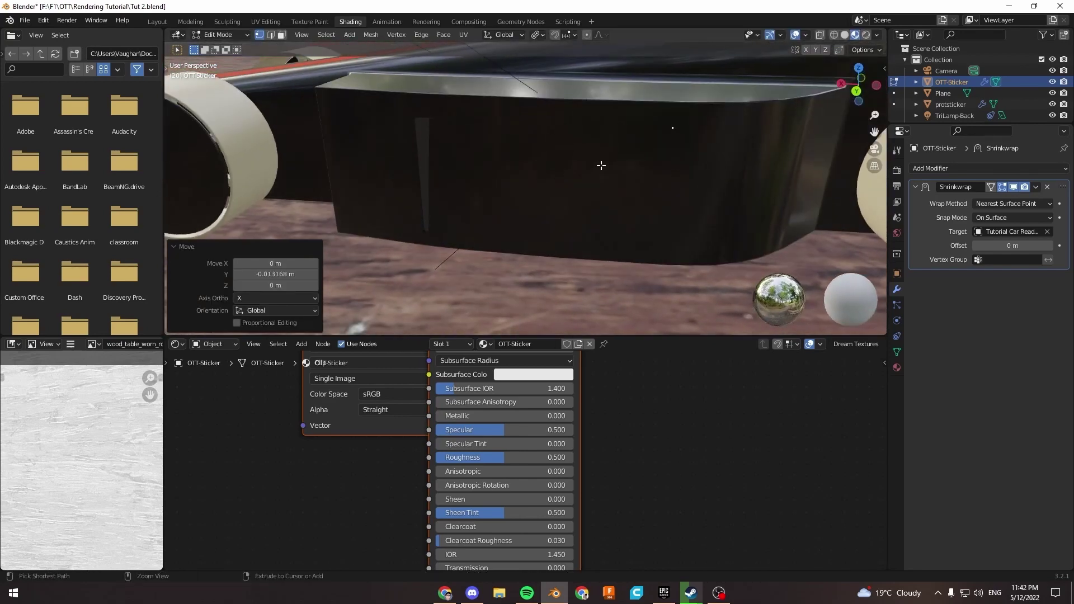
{"action": "key", "text": "ctrl+z"}
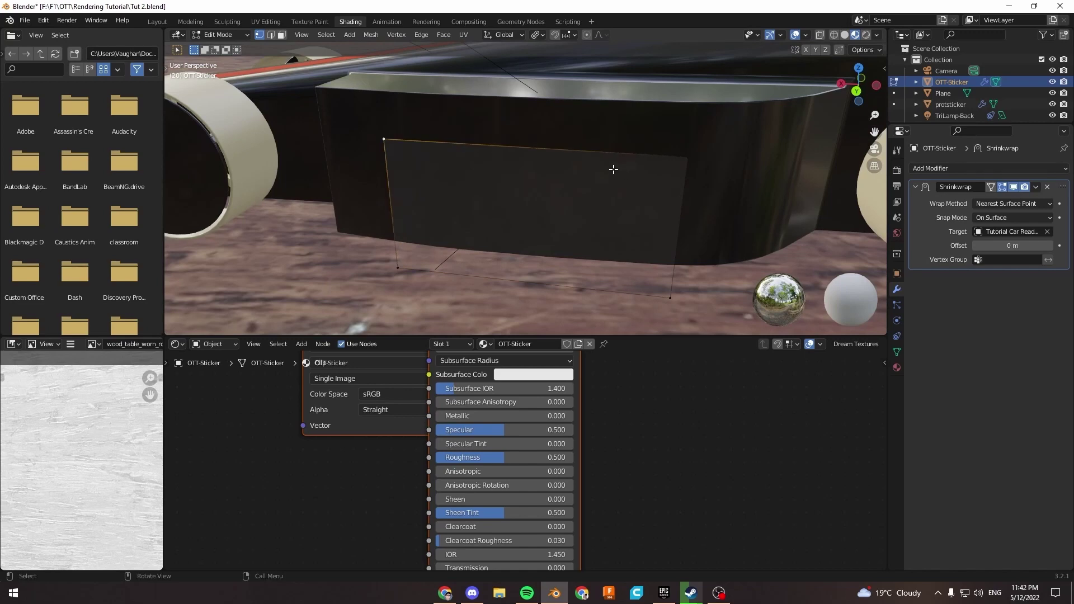
{"action": "middle_click_drag", "start_coordinate": [611, 173], "coordinate": [582, 197]}
{"action": "key", "text": "Tab"}
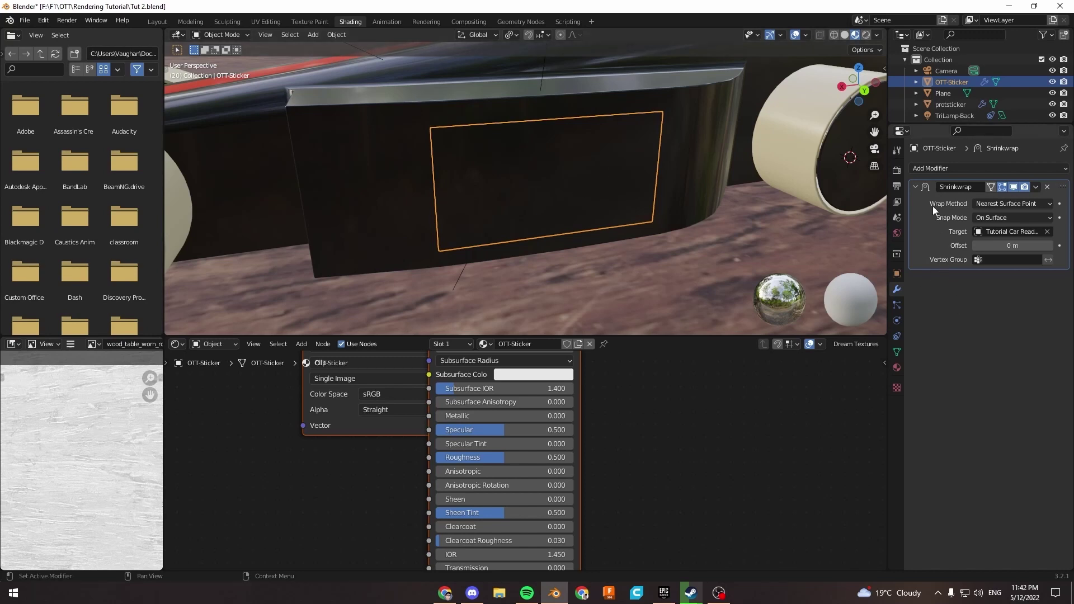
Add a Simple Subdivision Surface modifier at viewport level 2, placed above Shrinkwrap.
{"action": "left_click", "coordinate": [924, 168]}
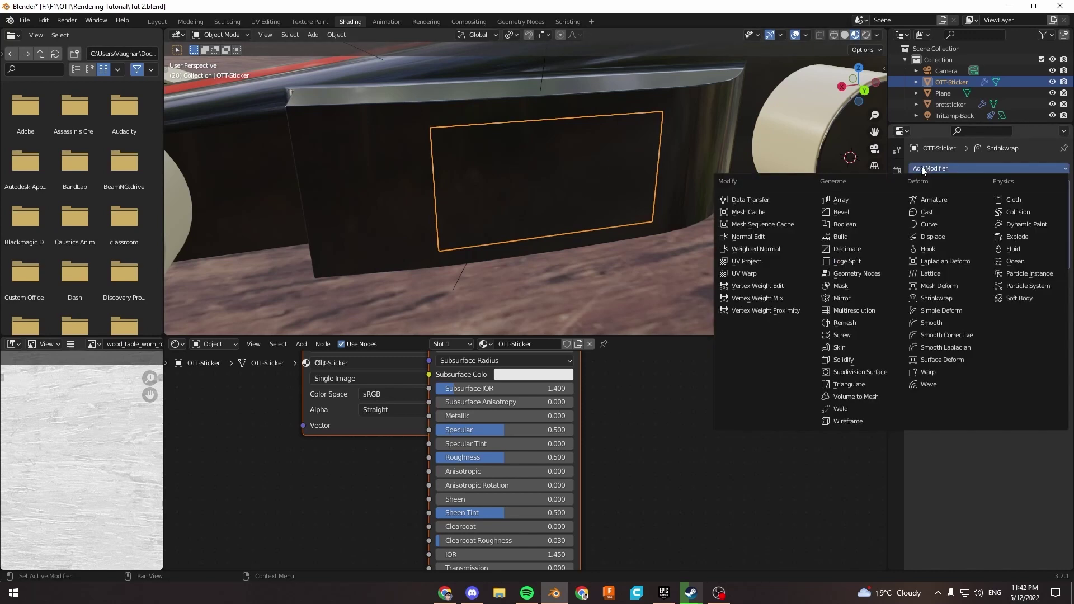
{"action": "left_click", "coordinate": [844, 373]}
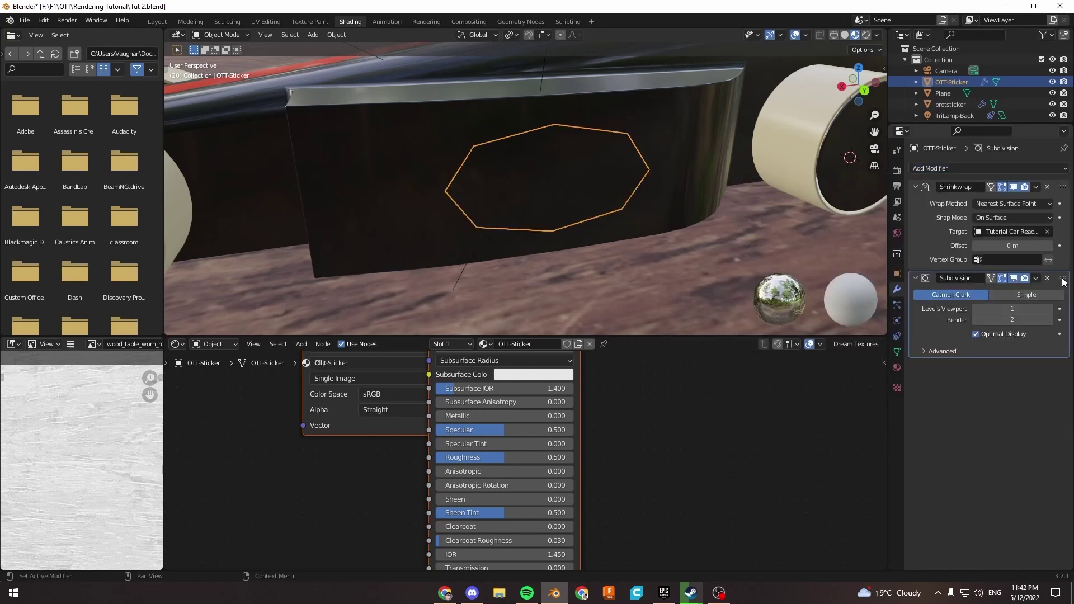
{"action": "left_click_drag", "start_coordinate": [1063, 282], "coordinate": [1052, 176]}
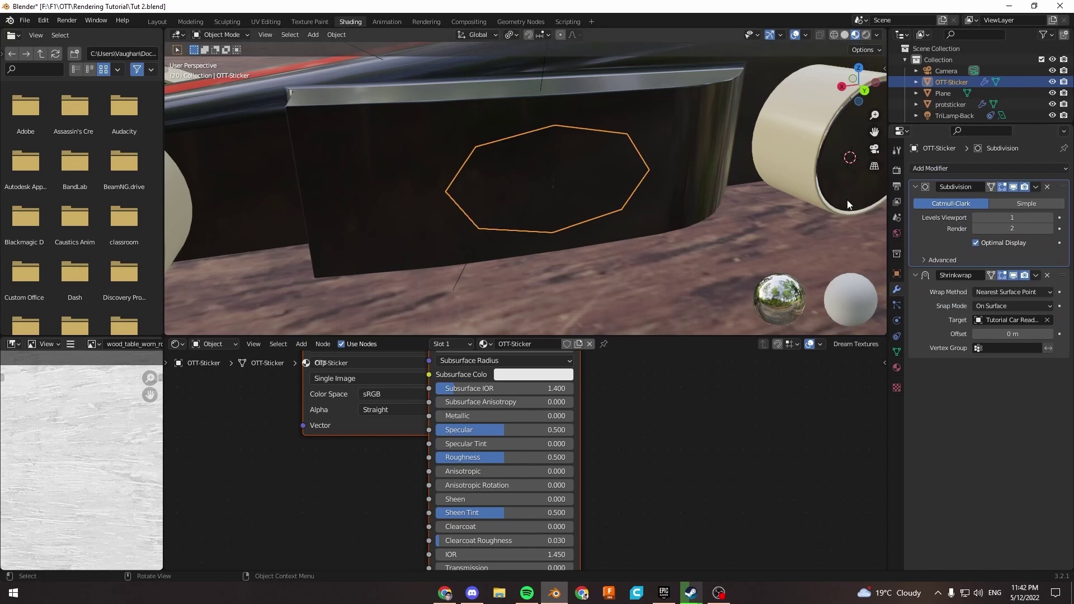
{"action": "left_click", "coordinate": [1008, 206]}
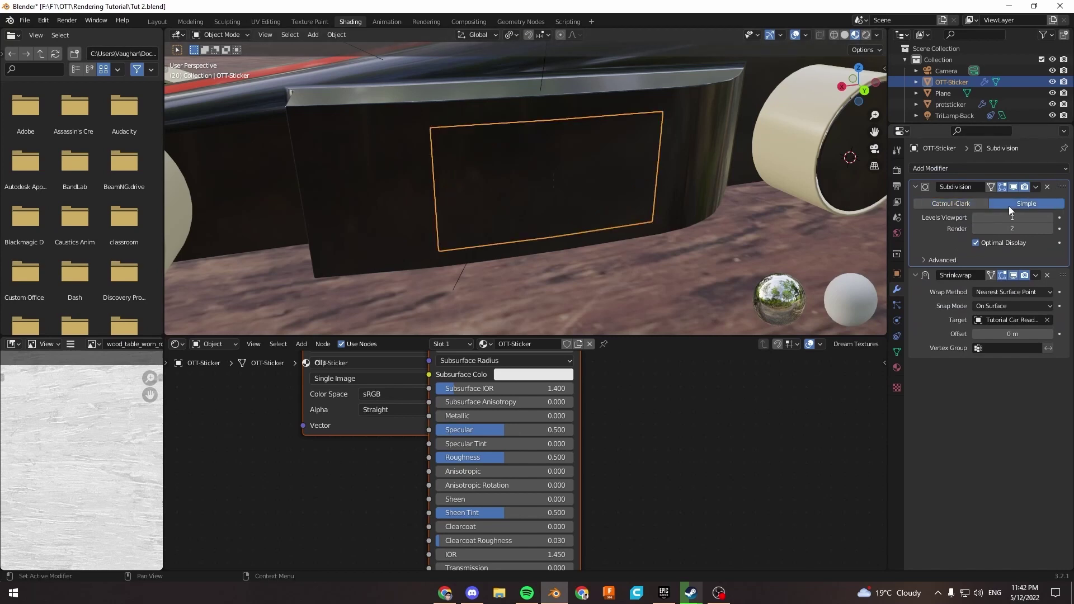
{"action": "left_click", "coordinate": [1051, 218]}
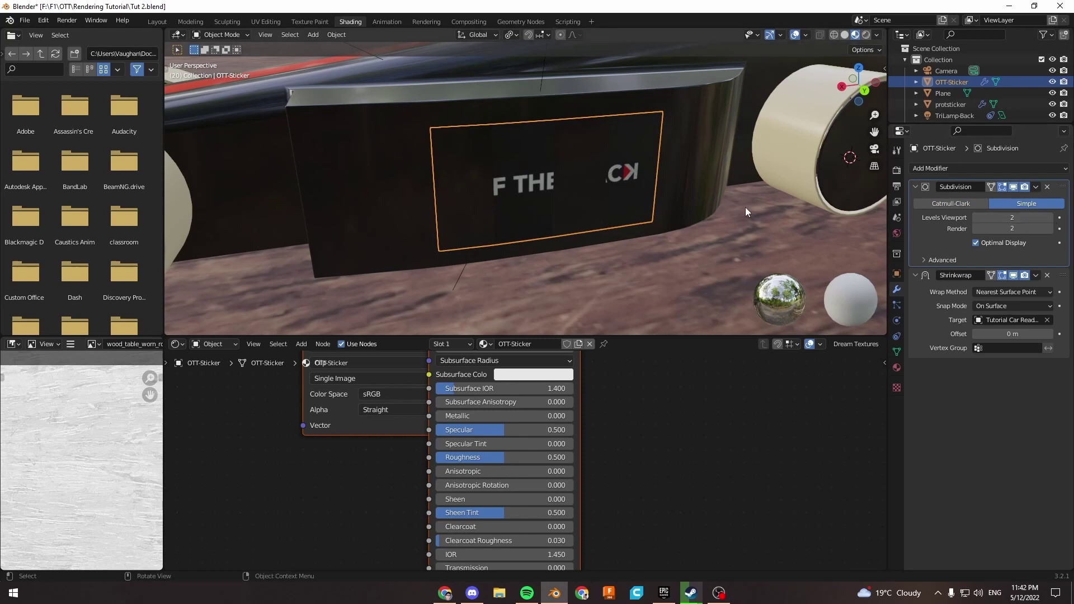
Set the Shrinkwrap offset to 0.093 m so OFF THE TRACK shows fully.
{"action": "left_click_drag", "start_coordinate": [1013, 334], "coordinate": [1035, 335]}
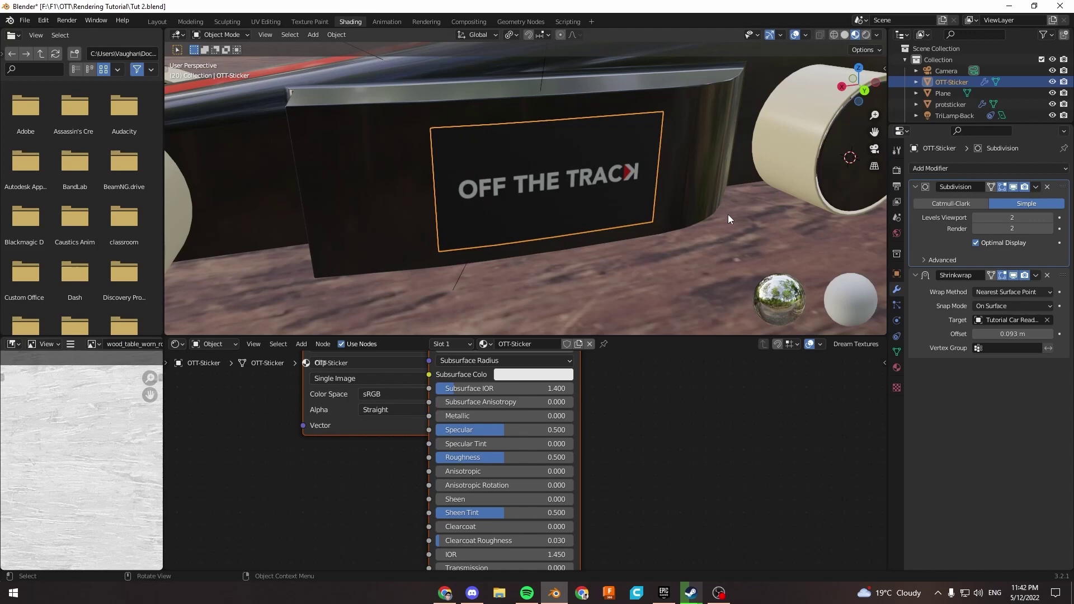
{"action": "middle_click_drag", "start_coordinate": [727, 214], "coordinate": [634, 223]}
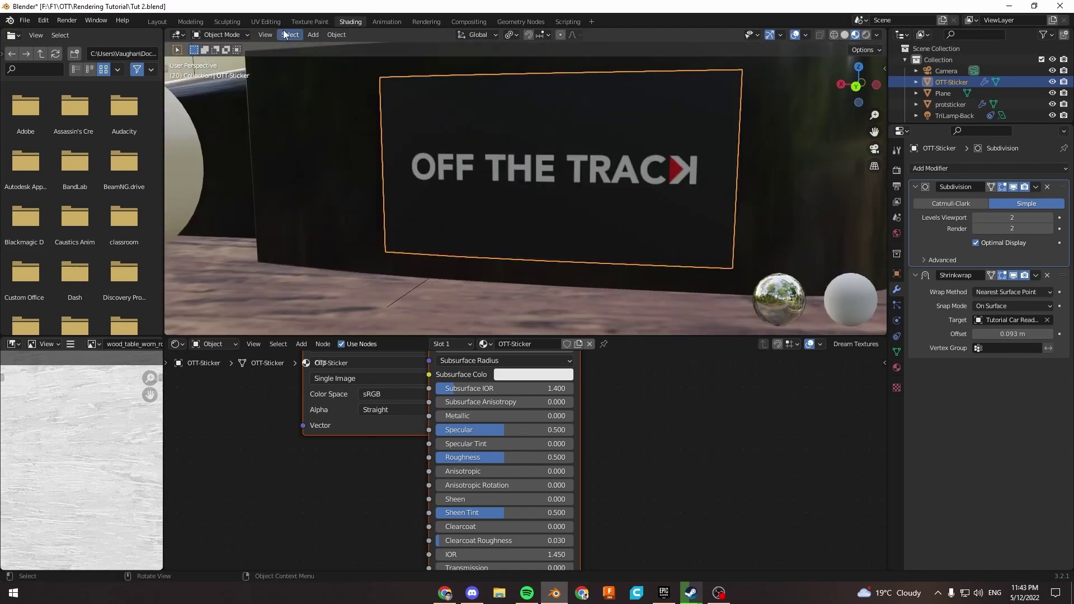
{"action": "left_click", "coordinate": [435, 96]}
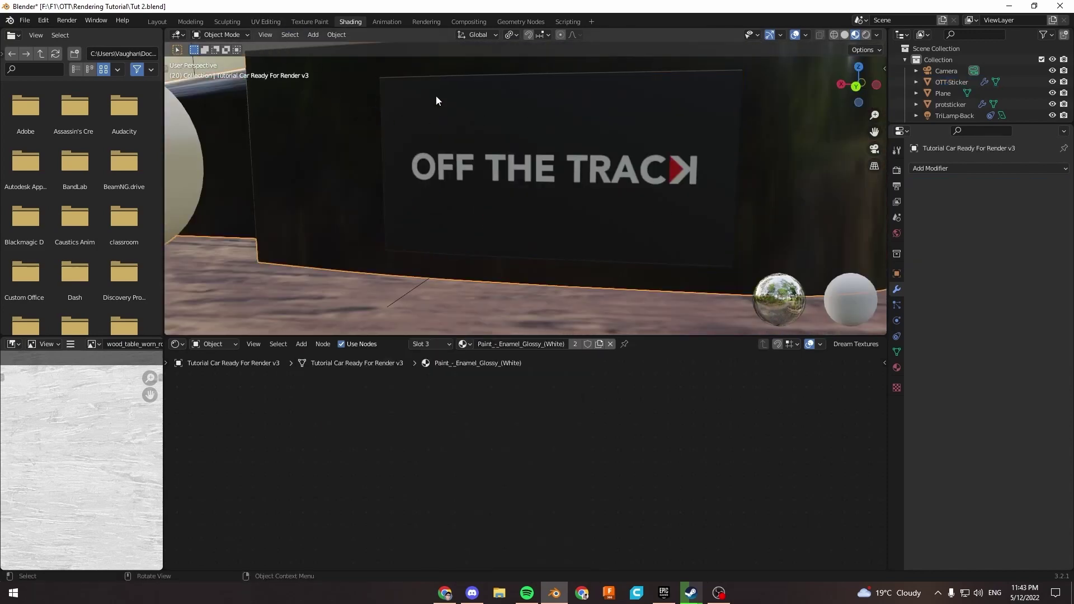
{"action": "scroll", "coordinate": [631, 159], "scroll_direction": "up", "scroll_amount": 2}
{"action": "scroll", "coordinate": [631, 159], "scroll_direction": "down", "scroll_amount": 3}
{"action": "left_click", "coordinate": [582, 191]}
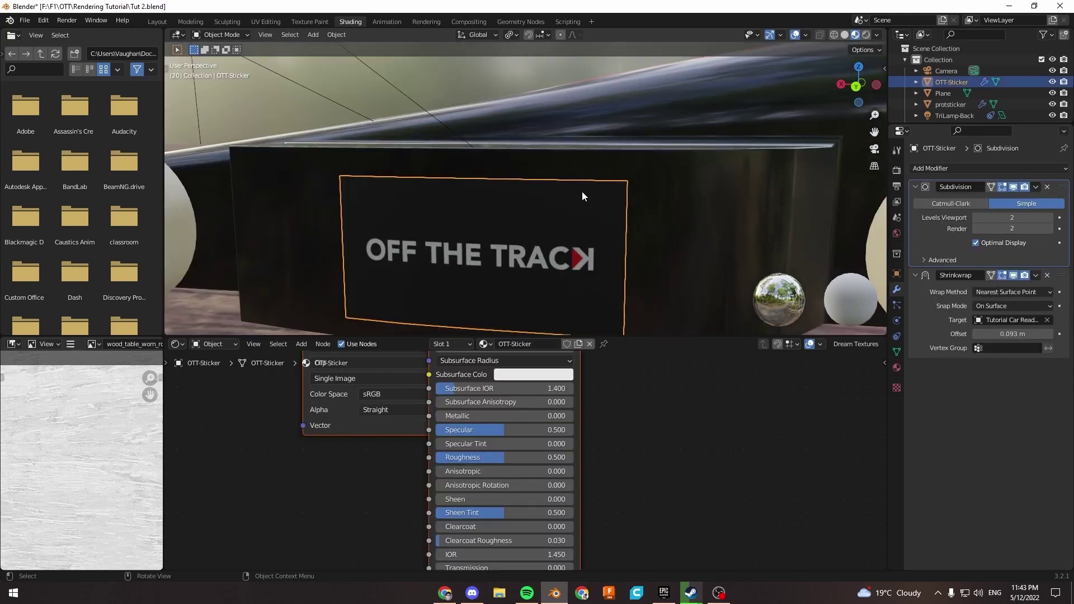
{"action": "left_click", "coordinate": [266, 22]}
{"action": "scroll", "coordinate": [361, 296], "scroll_direction": "down", "scroll_amount": 2}
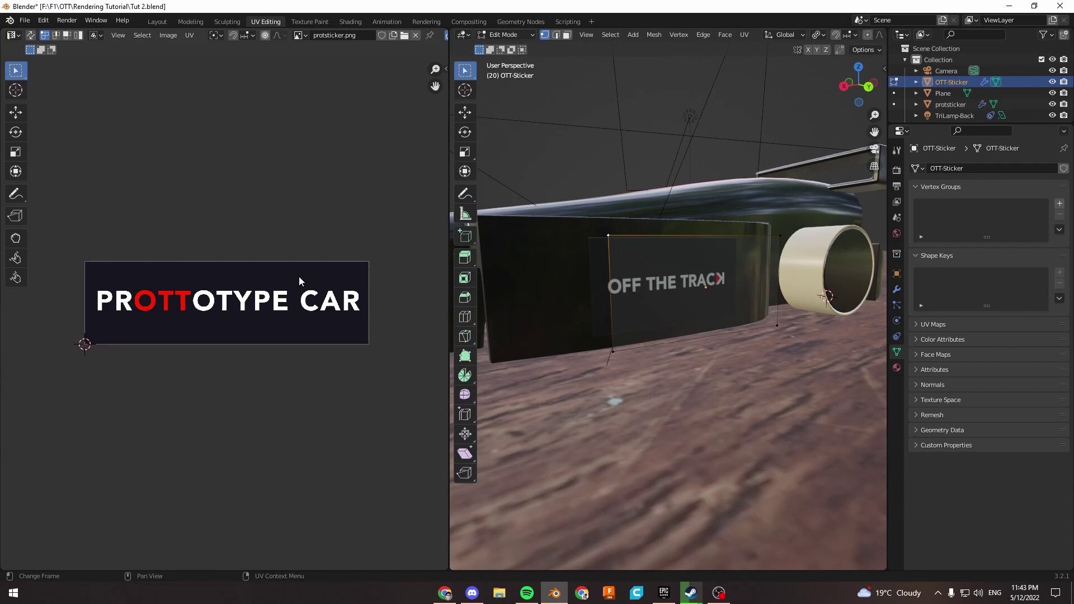
Scale the sticker's whole UV rectangle down slightly, then leave Edit Mode.
{"action": "middle_click_drag", "start_coordinate": [635, 266], "coordinate": [726, 283]}
{"action": "key", "text": "a"}
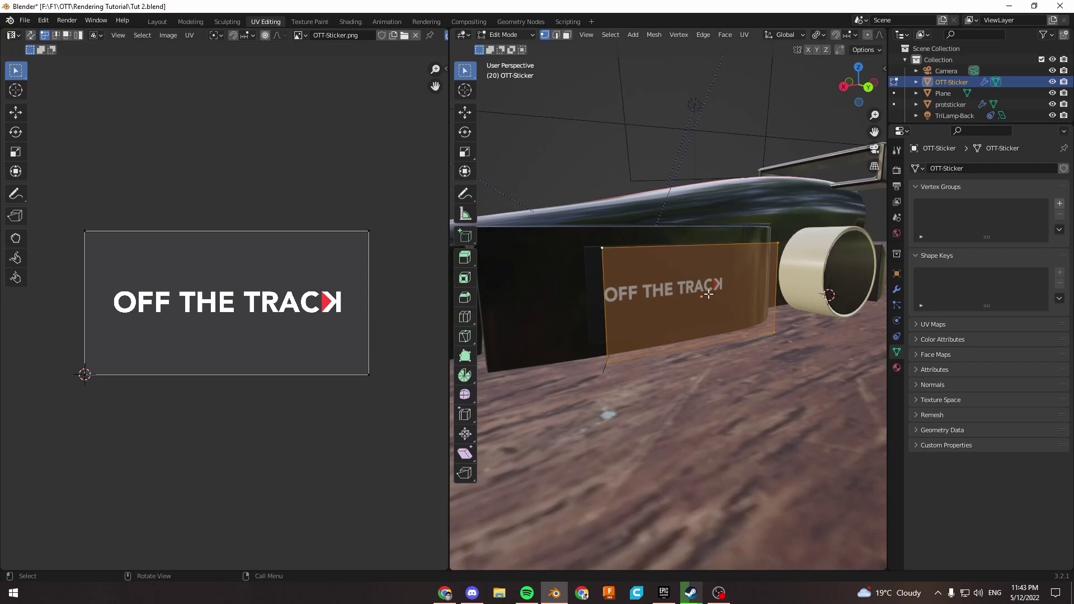
{"action": "middle_click_drag", "start_coordinate": [708, 295], "coordinate": [713, 297]}
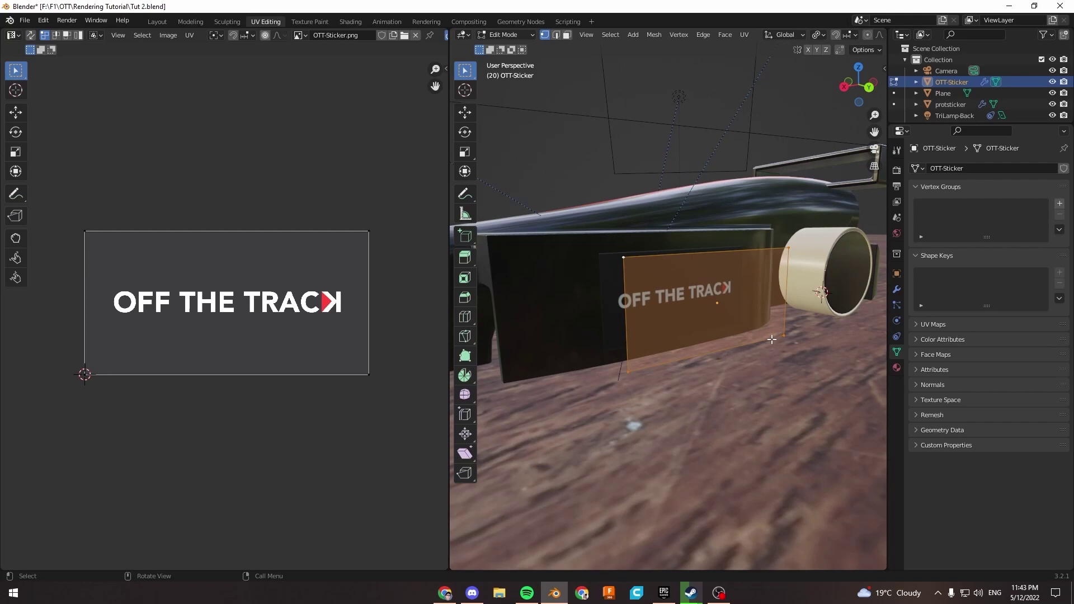
{"action": "right_click", "coordinate": [260, 361]}
{"action": "key", "text": "a"}
{"action": "key", "text": "s"}
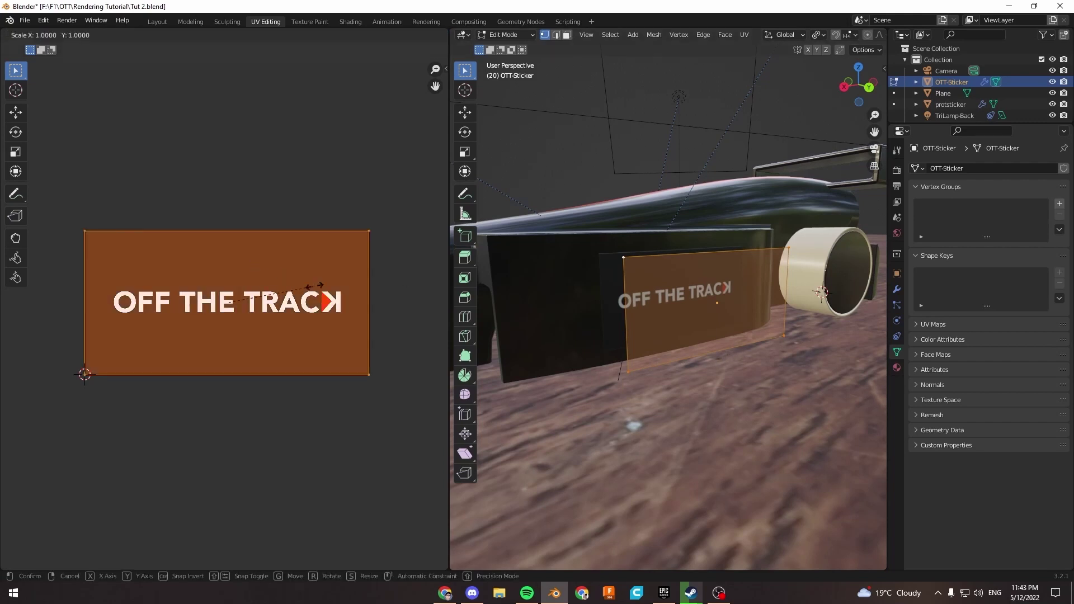
{"action": "left_click", "coordinate": [300, 285]}
{"action": "key", "text": "Tab"}
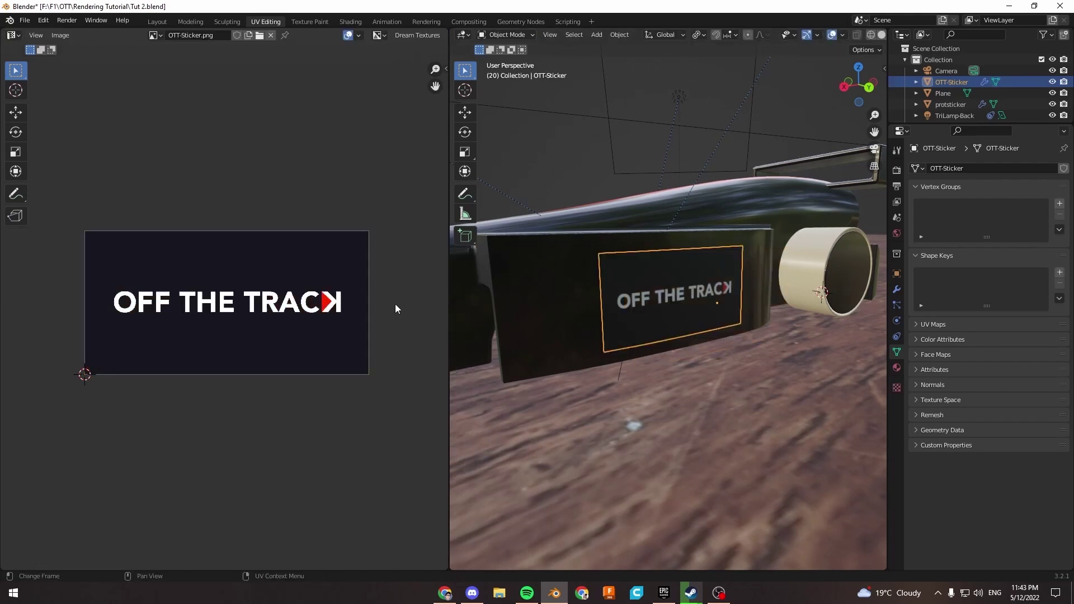
Orbit out to a wider angle to view the sidepod decal text.
{"action": "scroll", "coordinate": [518, 314], "scroll_direction": "up", "scroll_amount": 6}
{"action": "left_click", "coordinate": [653, 413]}
{"action": "middle_click_drag", "start_coordinate": [653, 410], "coordinate": [583, 294]}
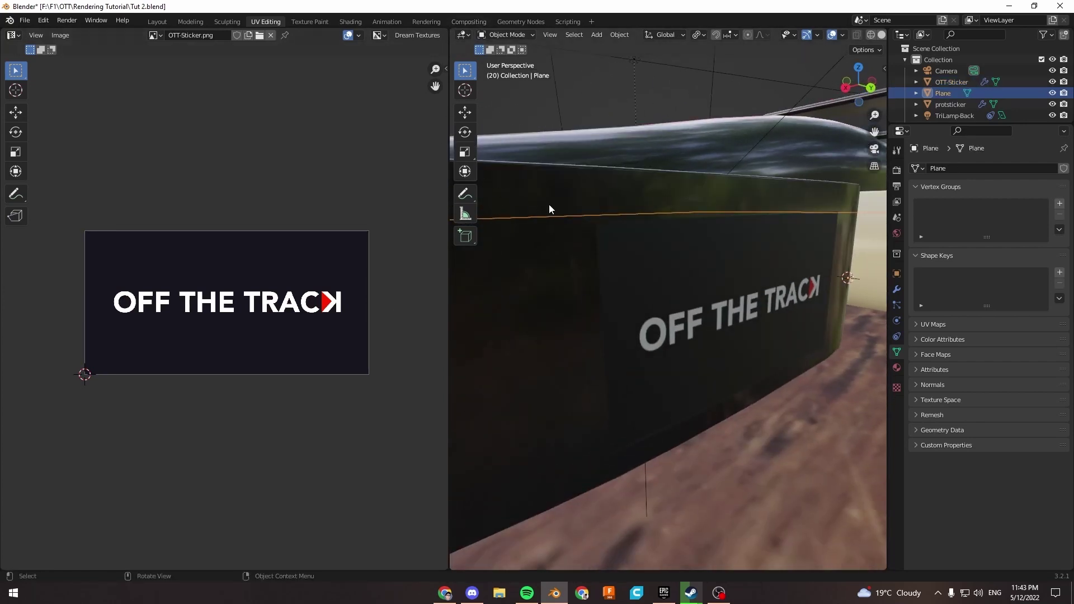
{"action": "middle_click_drag", "start_coordinate": [592, 225], "coordinate": [643, 262]}
In the Shading layout, raise the OTT-Sticker's Clearcoat to 1.000 and lower Roughness to 0.159.
{"action": "left_click", "coordinate": [643, 262]}
{"action": "left_click", "coordinate": [351, 21]}
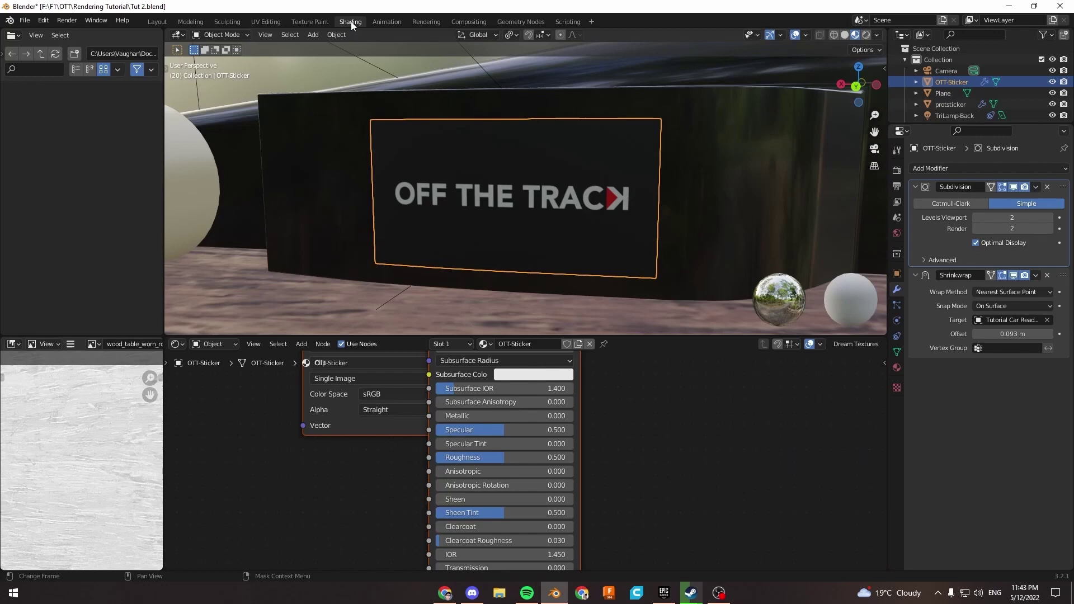
{"action": "scroll", "coordinate": [467, 286], "scroll_direction": "down", "scroll_amount": 3}
{"action": "scroll", "coordinate": [539, 409], "scroll_direction": "down", "scroll_amount": 2}
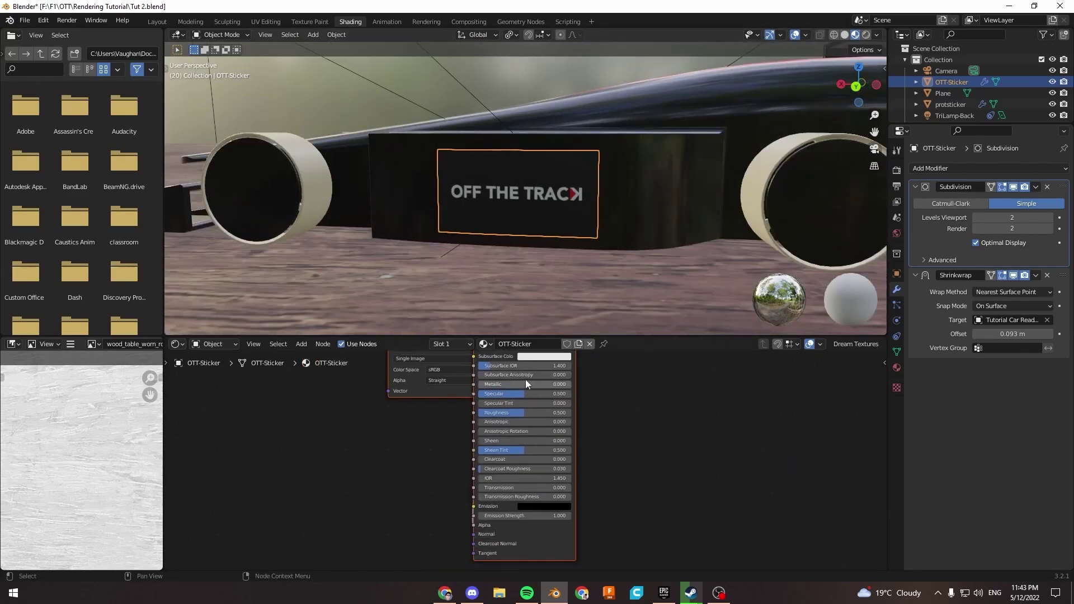
{"action": "left_click_drag", "start_coordinate": [488, 459], "coordinate": [571, 459]}
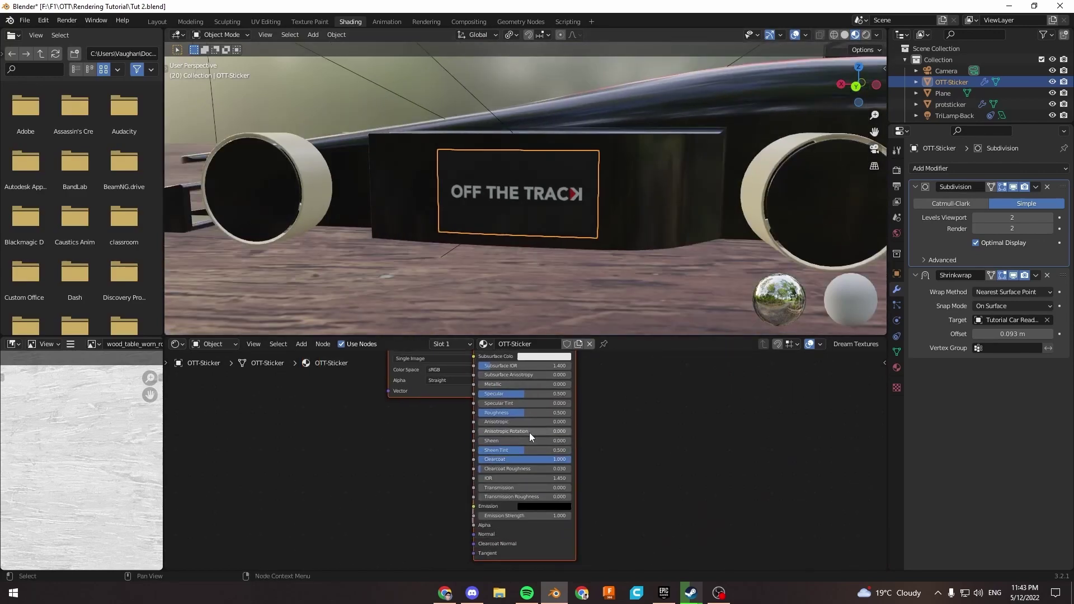
{"action": "scroll", "coordinate": [509, 426], "scroll_direction": "up", "scroll_amount": 3}
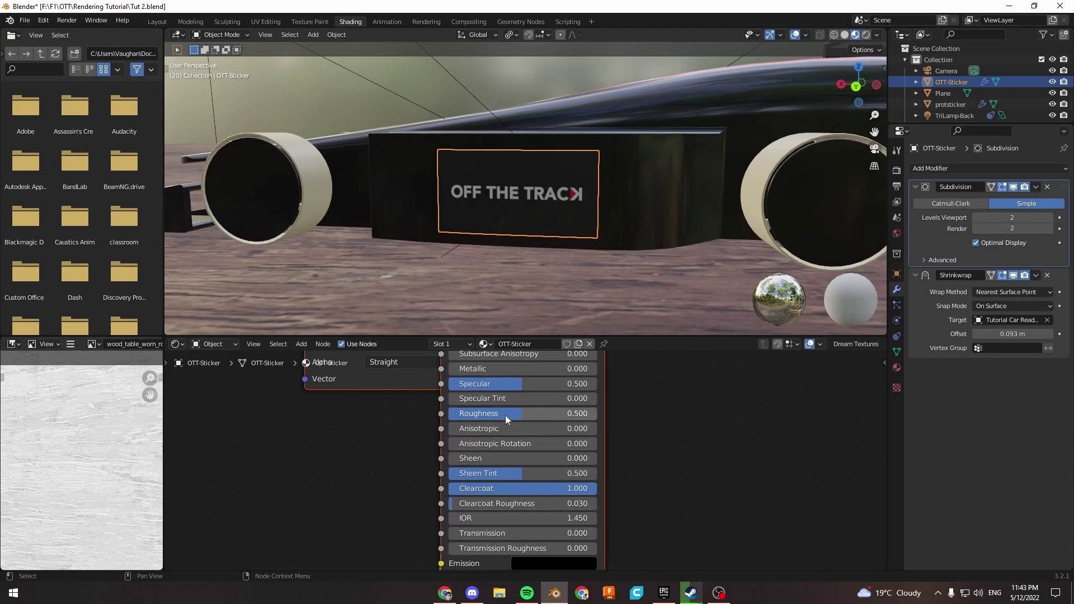
{"action": "left_click_drag", "start_coordinate": [506, 415], "coordinate": [472, 415]}
Raise the sticker's Roughness to about 0.345 and check the decal from different angles.
{"action": "middle_click_drag", "start_coordinate": [457, 328], "coordinate": [475, 286]}
{"action": "left_click", "coordinate": [510, 327]}
{"action": "left_click", "coordinate": [472, 267]}
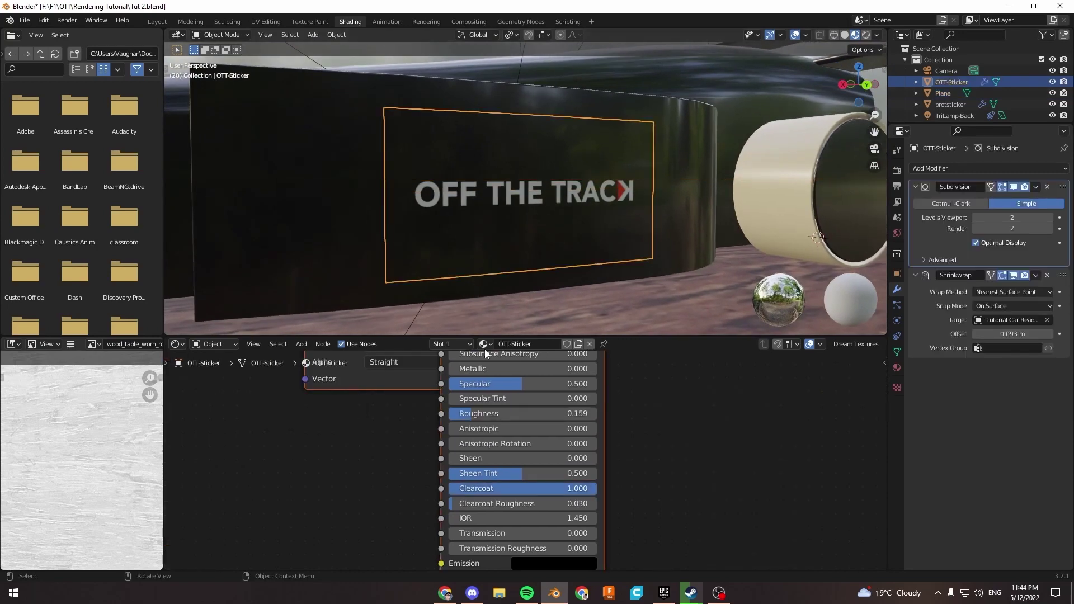
{"action": "left_click_drag", "start_coordinate": [554, 414], "coordinate": [574, 413]}
{"action": "left_click", "coordinate": [520, 271]}
{"action": "middle_click_drag", "start_coordinate": [542, 232], "coordinate": [568, 212]}
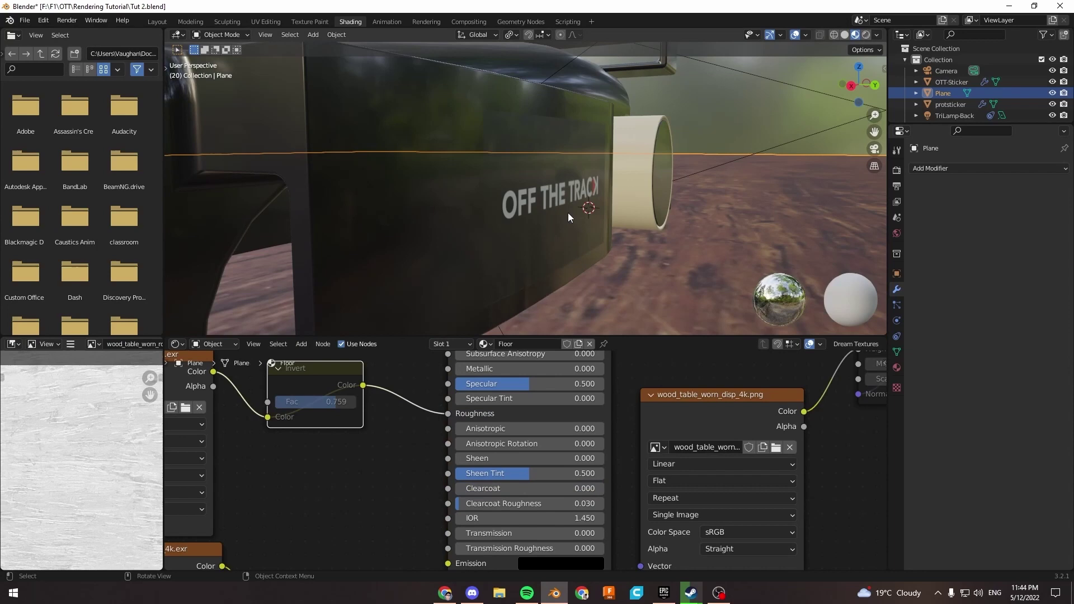
{"action": "left_click", "coordinate": [568, 212]}
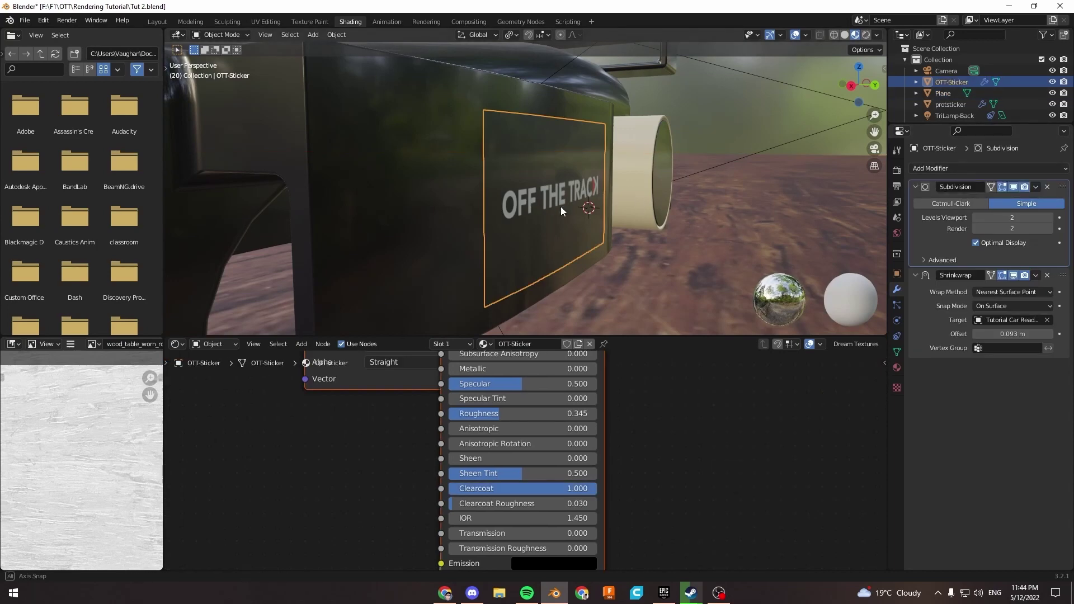
{"action": "left_click", "coordinate": [659, 239]}
{"action": "middle_click_drag", "start_coordinate": [659, 240], "coordinate": [660, 196]}
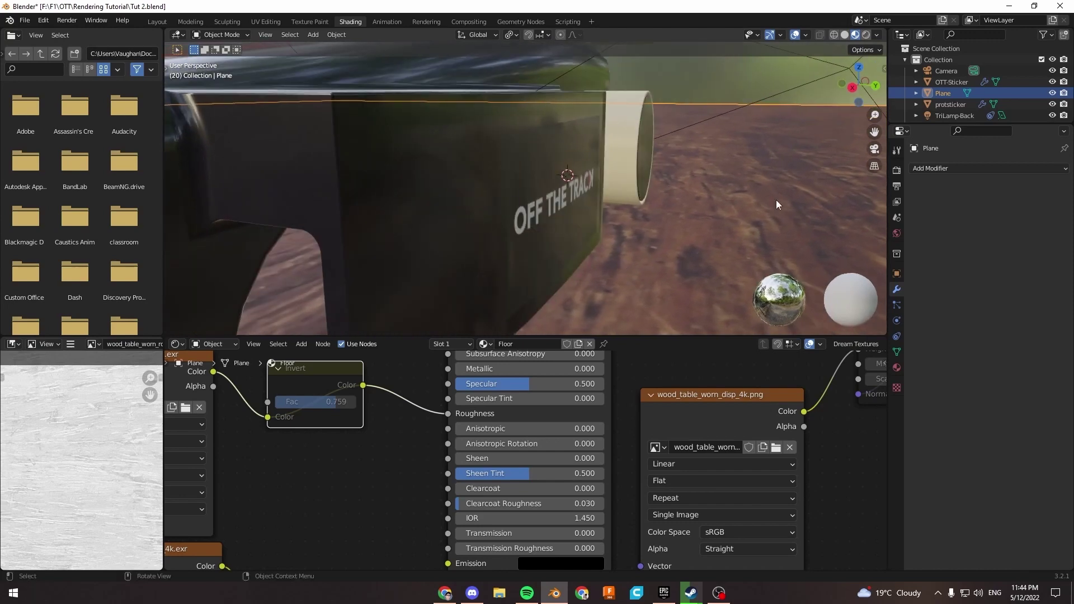
{"action": "left_click", "coordinate": [545, 180]}
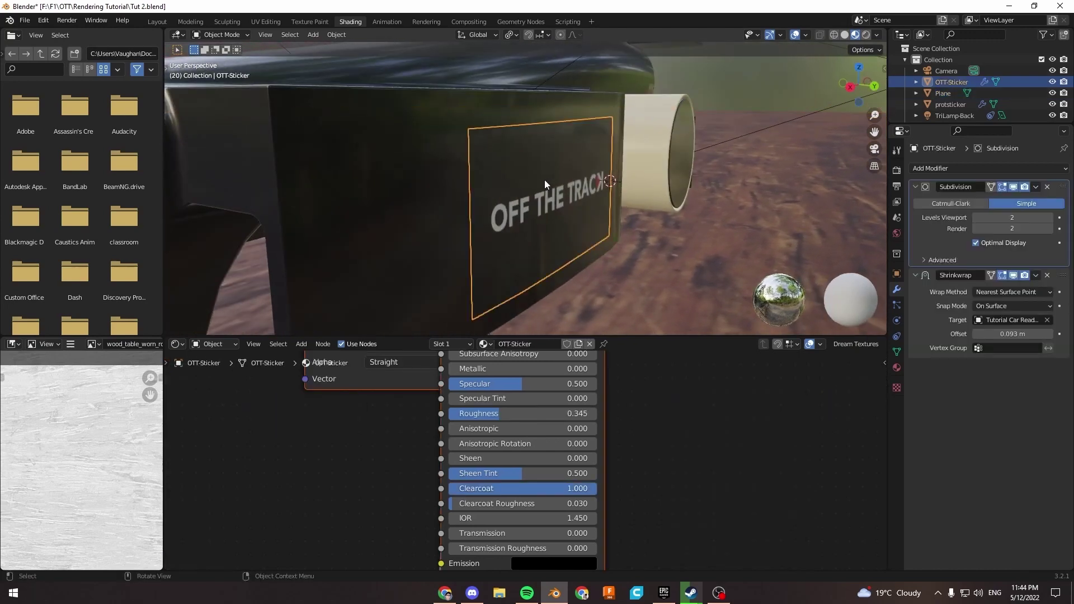
Add a 0.01 m Solidify modifier to thicken the OTT-Sticker.
{"action": "left_click", "coordinate": [940, 170]}
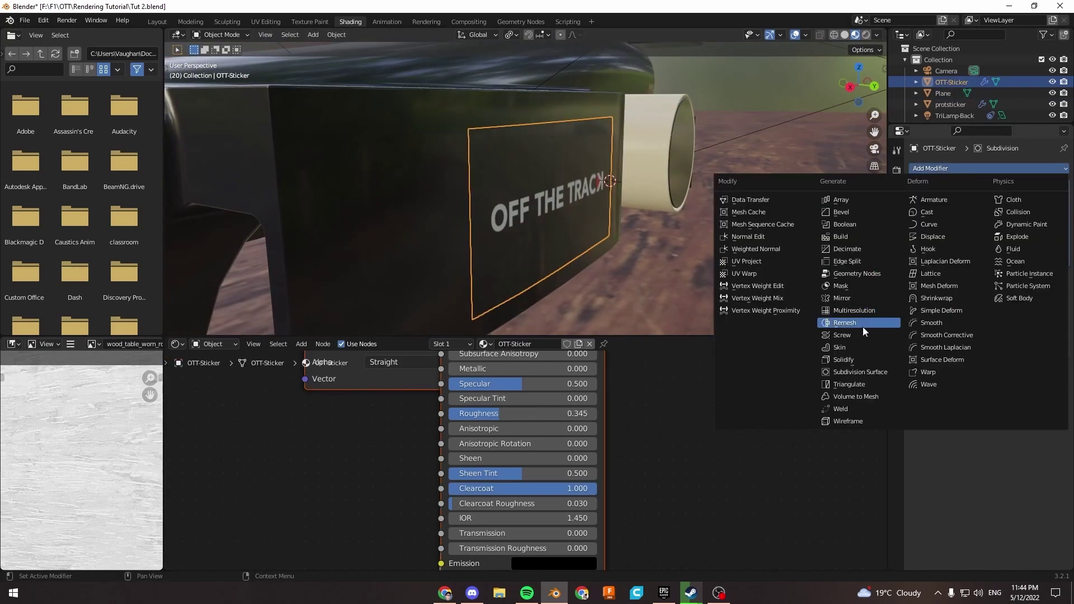
{"action": "left_click", "coordinate": [864, 354]}
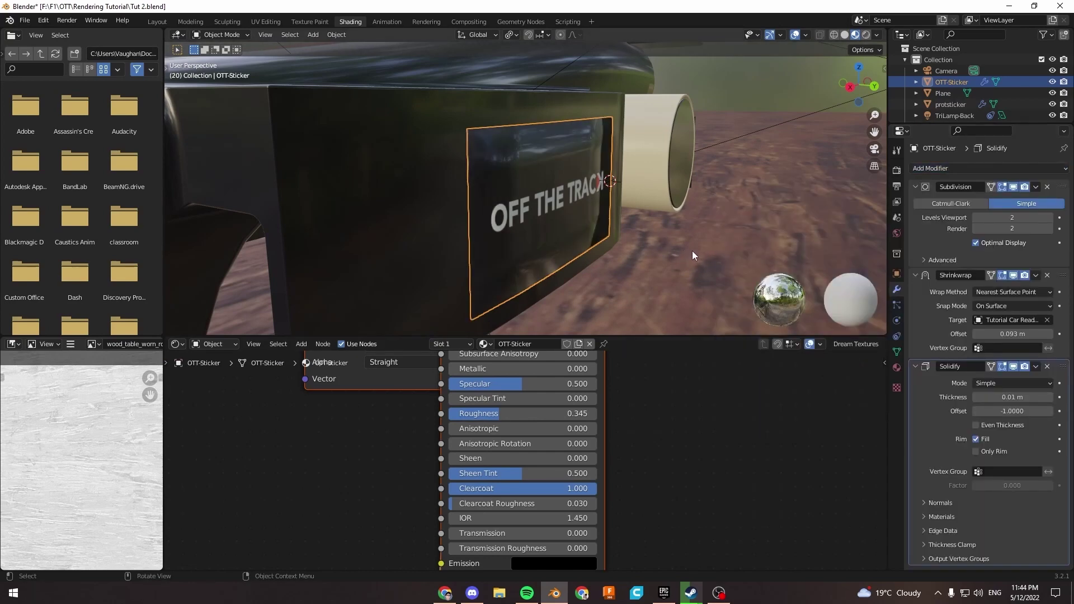
{"action": "middle_click_drag", "start_coordinate": [673, 244], "coordinate": [581, 236]}
{"action": "middle_click_drag", "start_coordinate": [837, 188], "coordinate": [693, 216]}
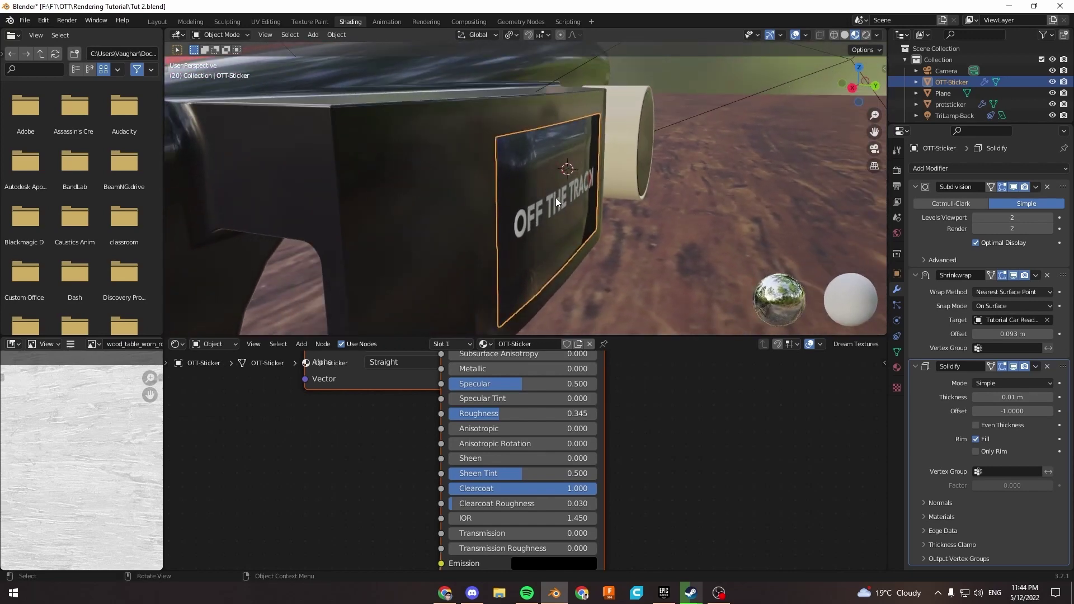
Enable Auto Smooth at 30° in the sticker's mesh Normals settings.
{"action": "left_click", "coordinate": [896, 354]}
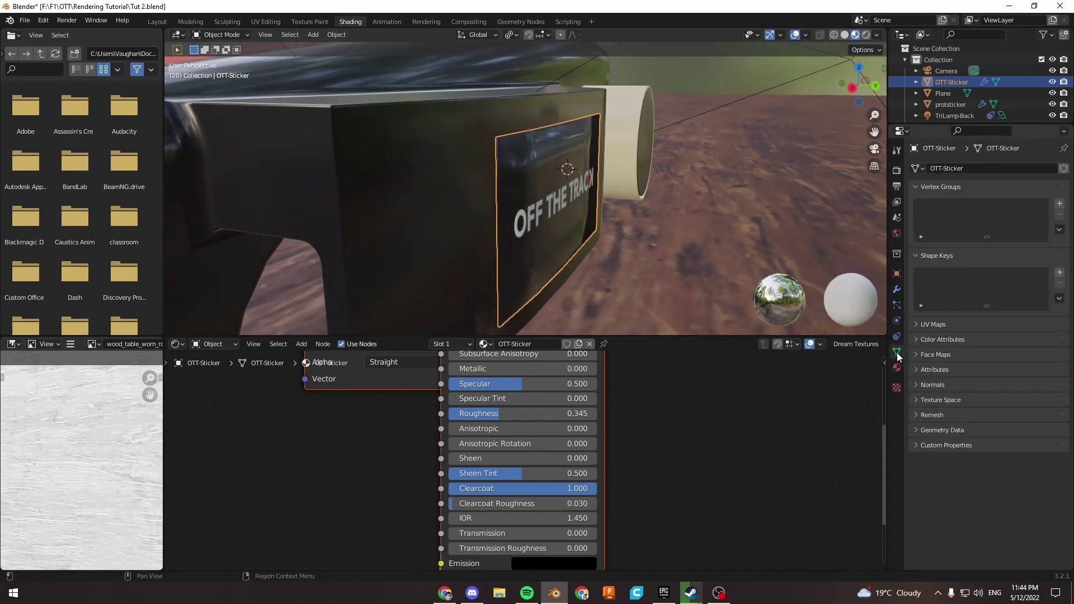
{"action": "left_click", "coordinate": [931, 385]}
{"action": "left_click", "coordinate": [975, 402]}
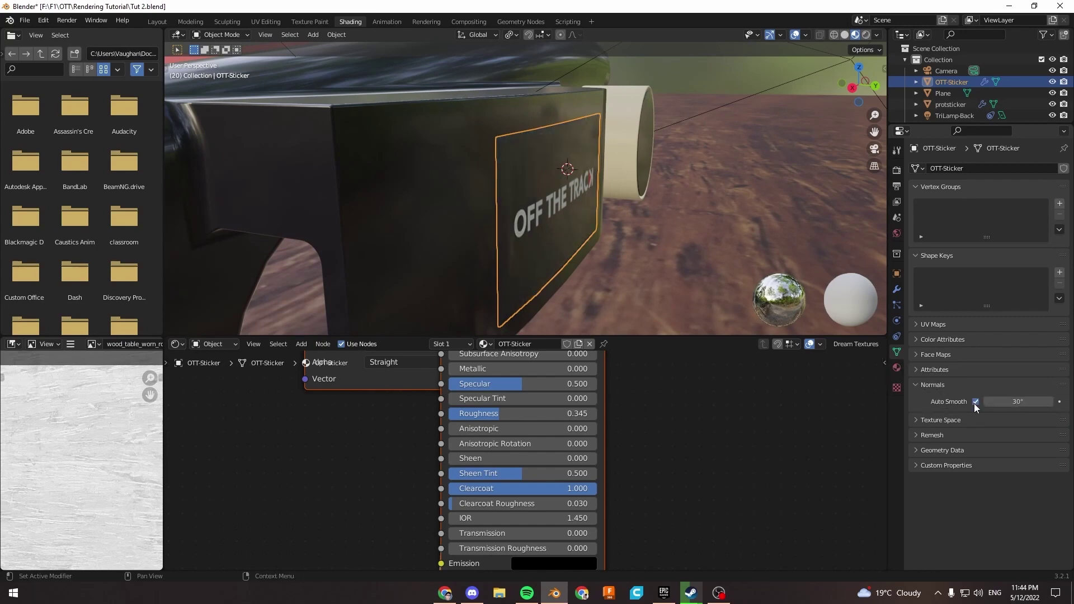
{"action": "middle_click_drag", "start_coordinate": [699, 254], "coordinate": [745, 224]}
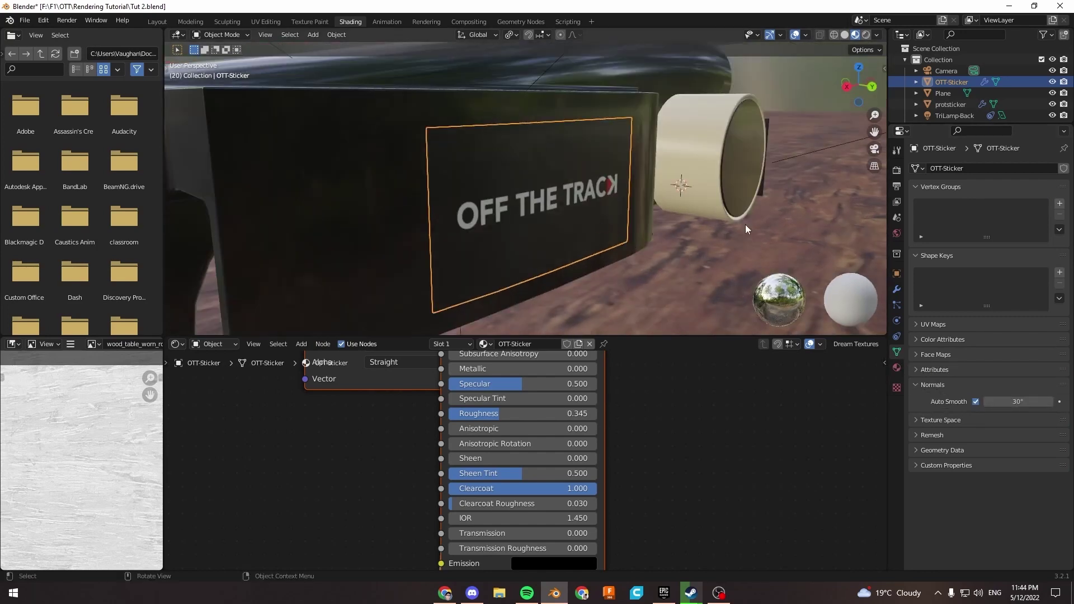
{"action": "left_click", "coordinate": [897, 290]}
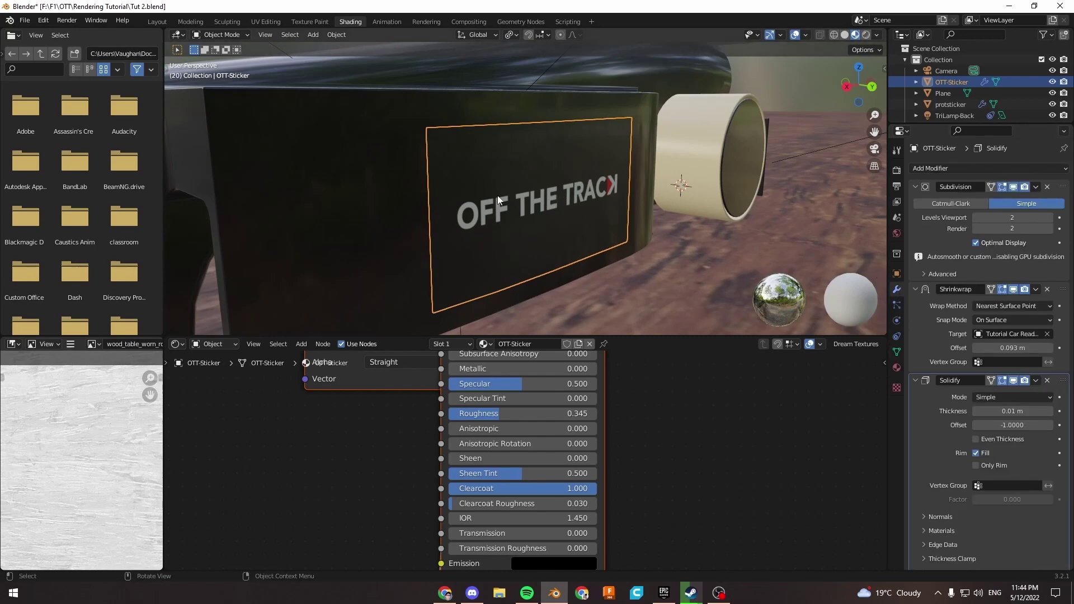
{"action": "middle_click_drag", "start_coordinate": [598, 223], "coordinate": [411, 161]}
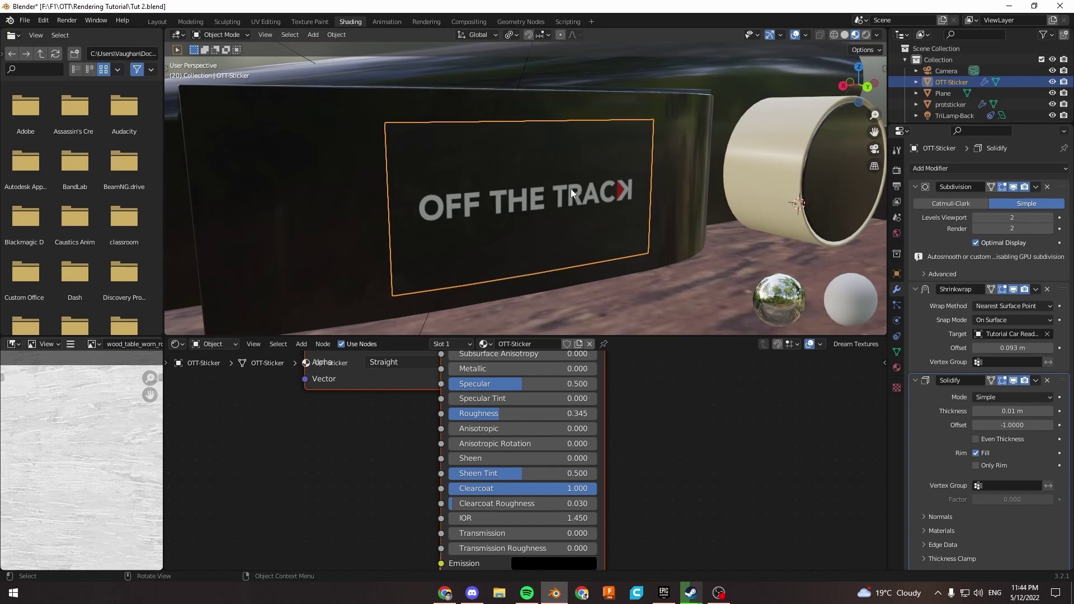
Set the OTT-Sticker's Solidify thickness to 0.016 m and Shrinkwrap offset to 0.15 m.
{"action": "right_click", "coordinate": [561, 199]}
{"action": "key", "text": "Escape"}
{"action": "middle_click_drag", "start_coordinate": [552, 200], "coordinate": [585, 227]}
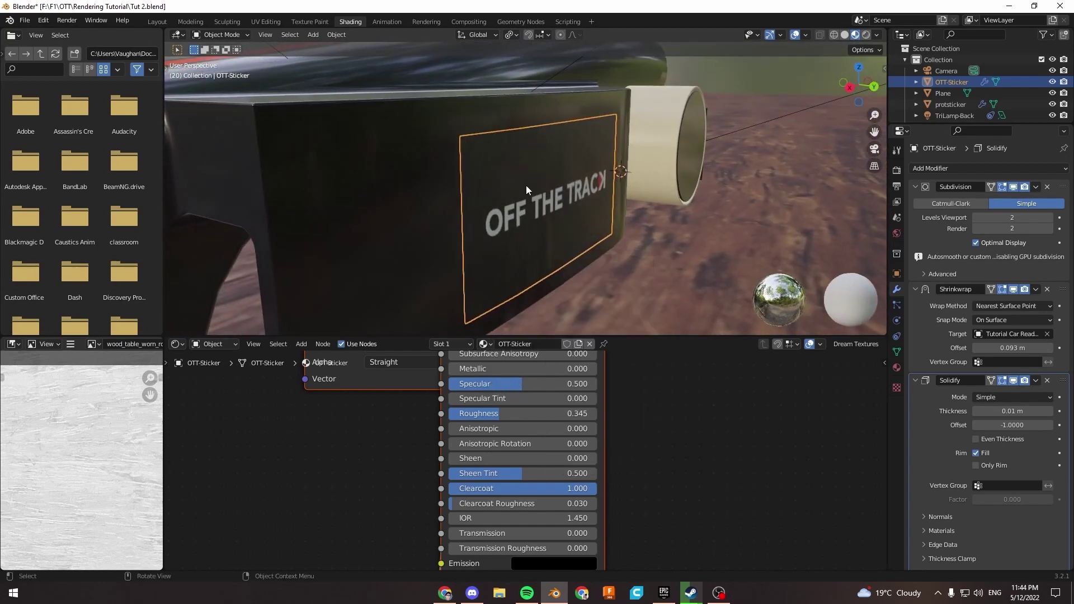
{"action": "right_click", "coordinate": [566, 184]}
{"action": "scroll", "coordinate": [1004, 376], "scroll_direction": "down", "scroll_amount": 1}
{"action": "mouse_move", "coordinate": [1008, 402]}
{"action": "left_mouse_down"}
{"action": "mouse_move", "coordinate": [1024, 401]}
{"action": "mouse_move", "coordinate": [1002, 401]}
{"action": "left_mouse_up"}
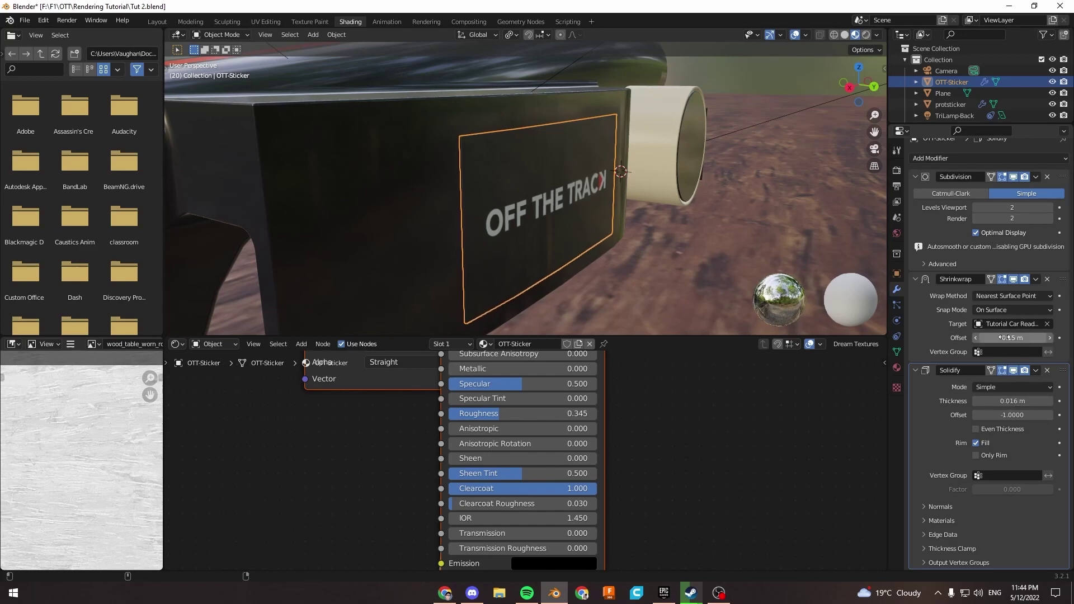
Reselect the OFF THE TRACK sticker and check its thicker edge and face from several angles.
{"action": "left_click", "coordinate": [693, 248]}
{"action": "mouse_move", "coordinate": [612, 226]}
{"action": "middle_mouse_down"}
{"action": "mouse_move", "coordinate": [636, 218]}
{"action": "mouse_move", "coordinate": [598, 216]}
{"action": "mouse_move", "coordinate": [585, 203]}
{"action": "mouse_move", "coordinate": [631, 202]}
{"action": "mouse_move", "coordinate": [599, 219]}
{"action": "middle_mouse_up"}
{"action": "left_click", "coordinate": [585, 202]}
{"action": "left_click", "coordinate": [635, 210]}
{"action": "left_click", "coordinate": [475, 181]}
{"action": "middle_click_drag", "start_coordinate": [476, 182], "coordinate": [528, 210]}
{"action": "middle_click_drag", "start_coordinate": [530, 252], "coordinate": [498, 199]}
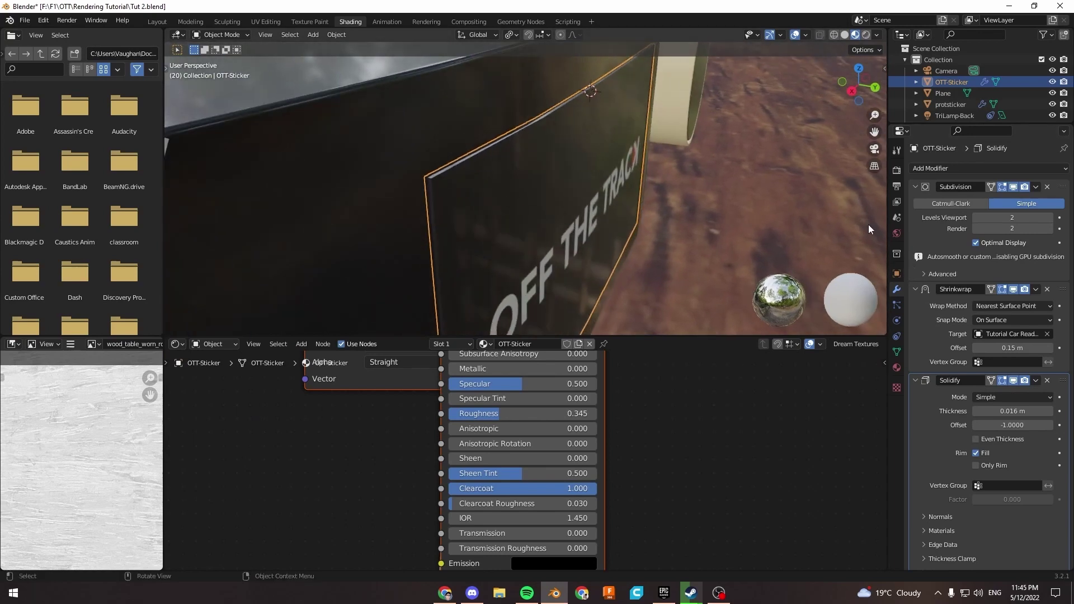
Add a Bevel modifier and collapse the Subdivision, Shrinkwrap and Solidify panels.
{"action": "left_click", "coordinate": [963, 170]}
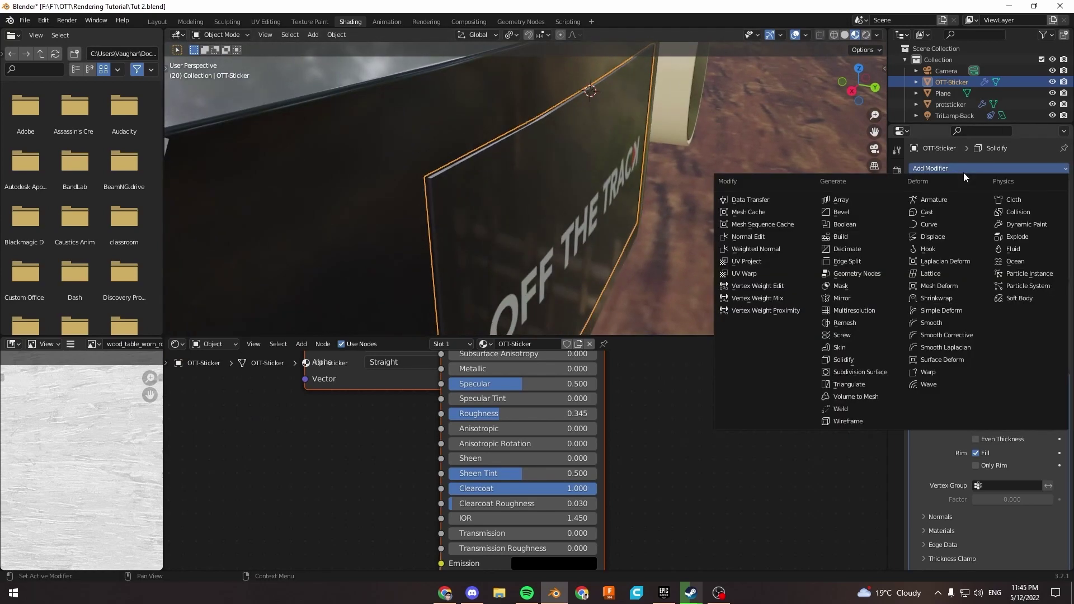
{"action": "left_click", "coordinate": [861, 216]}
{"action": "left_click", "coordinate": [915, 187]}
{"action": "left_click", "coordinate": [915, 202]}
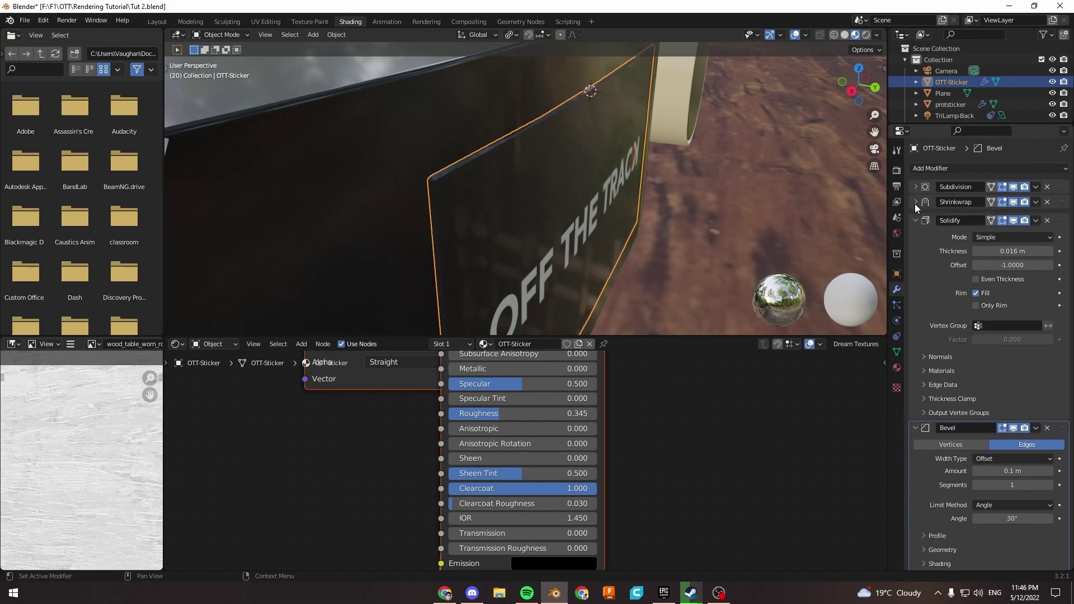
{"action": "left_click", "coordinate": [915, 217]}
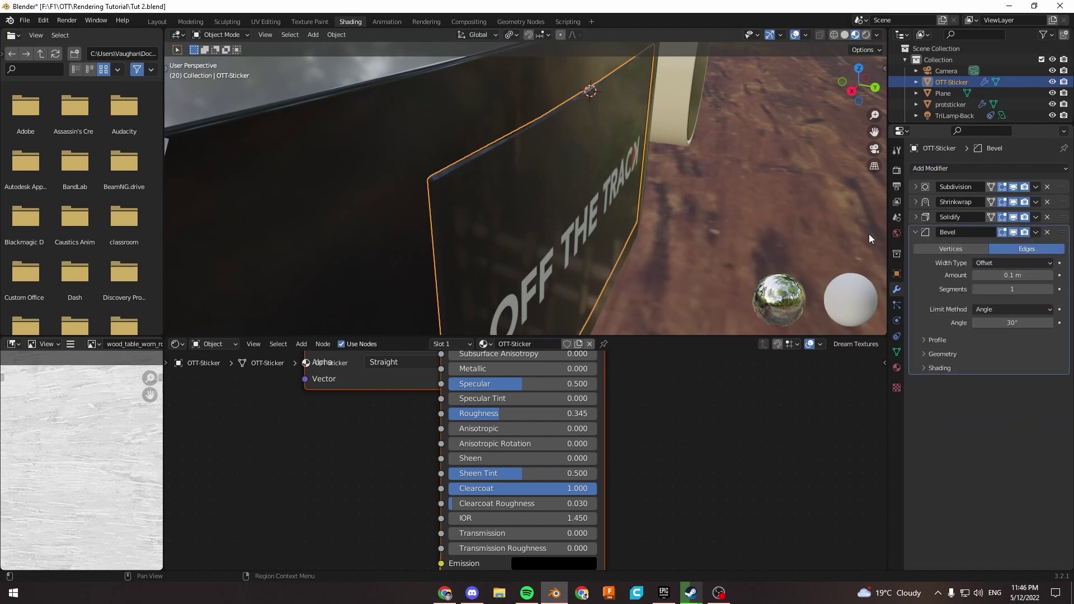
Set the bevel Amount to 0.001 m with 3 segments, then inspect the rounded edges.
{"action": "left_click_drag", "start_coordinate": [1022, 274], "coordinate": [948, 275]}
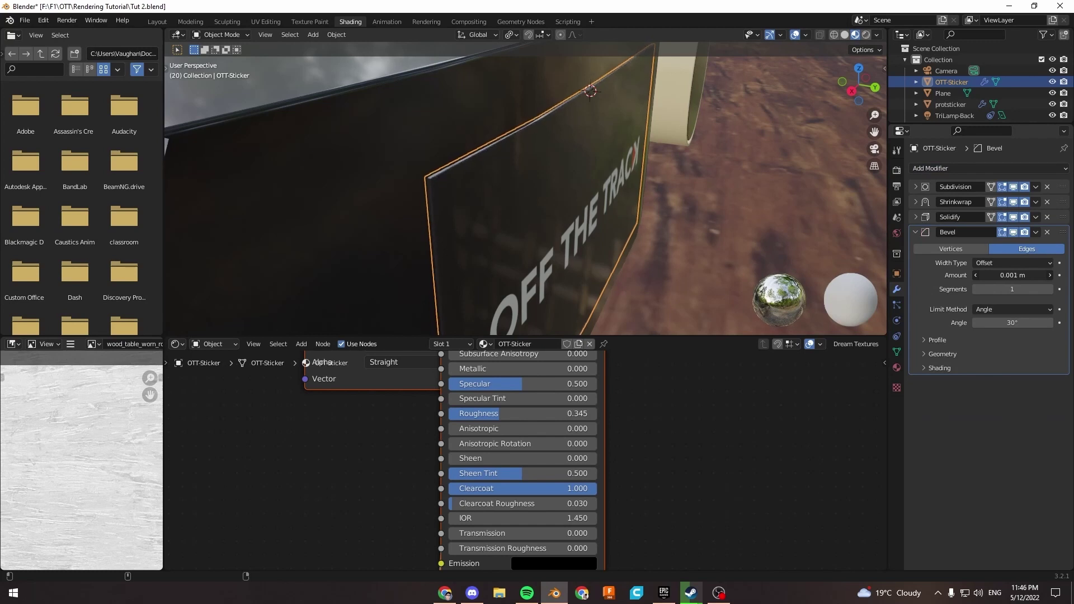
{"action": "left_click", "coordinate": [1049, 289]}
{"action": "left_click", "coordinate": [1050, 290]}
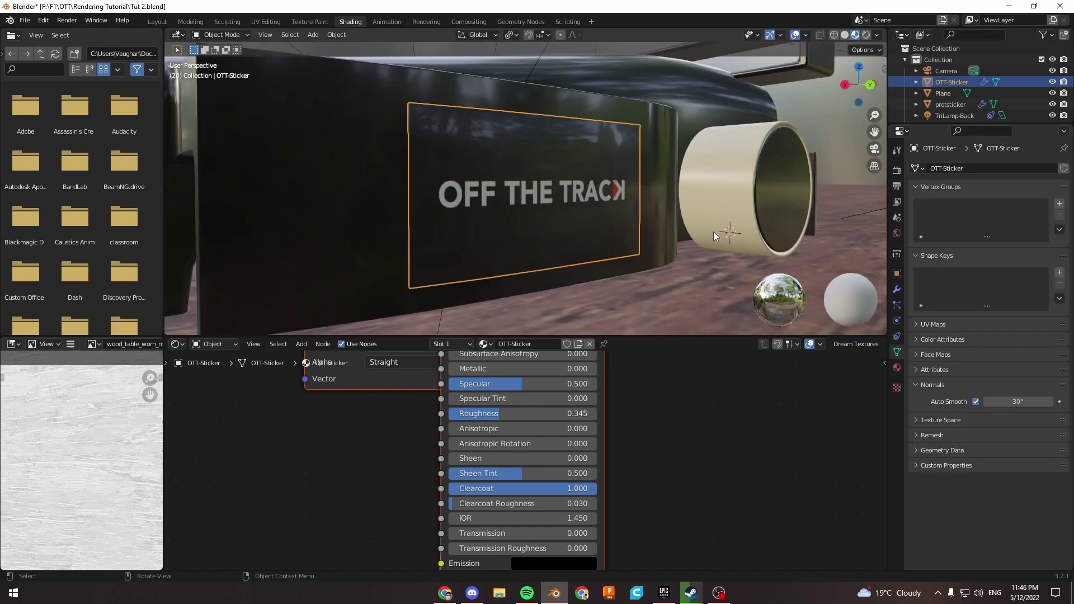
{"action": "middle_click_drag", "start_coordinate": [713, 232], "coordinate": [667, 199]}
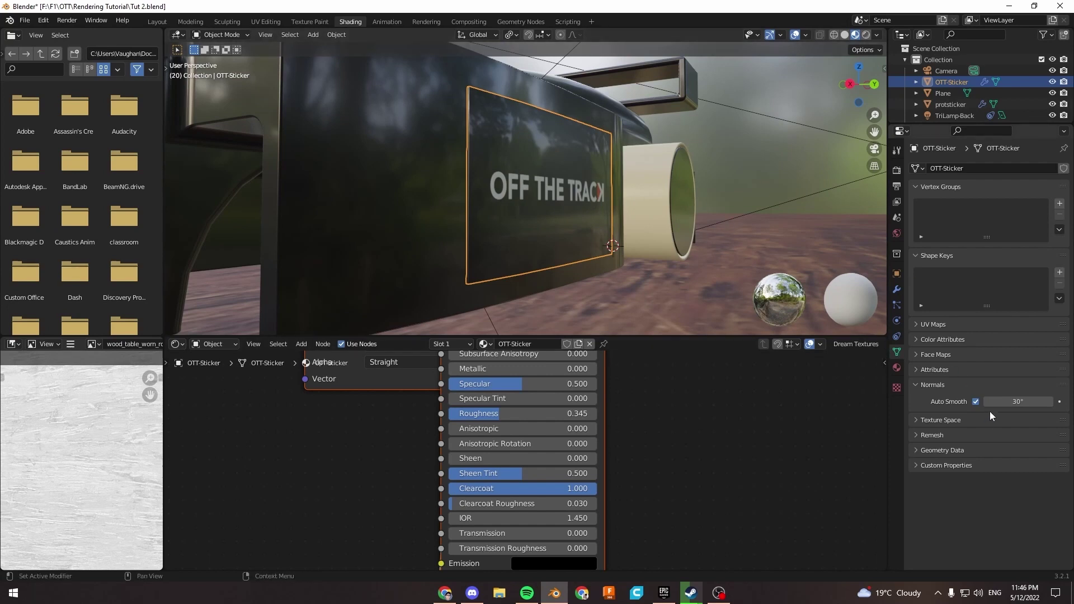
Drop the OFF THE TRACK sticker's Auto Smooth angle from 30° to 13.4° and inspect it close up.
{"action": "left_click_drag", "start_coordinate": [1019, 402], "coordinate": [985, 402]}
{"action": "left_click", "coordinate": [758, 195]}
{"action": "middle_click_drag", "start_coordinate": [757, 196], "coordinate": [733, 199]}
{"action": "scroll", "coordinate": [733, 199], "scroll_direction": "down", "scroll_amount": 5}
{"action": "left_click", "coordinate": [508, 198]}
{"action": "scroll", "coordinate": [791, 168], "scroll_direction": "up", "scroll_amount": 4}
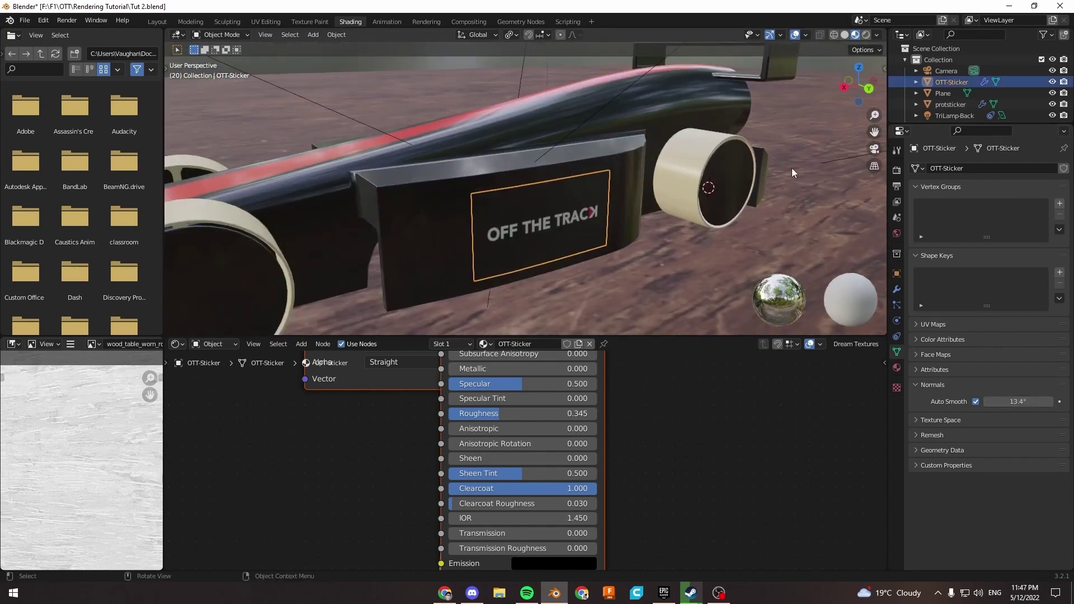
{"action": "scroll", "coordinate": [755, 156], "scroll_direction": "down", "scroll_amount": 2}
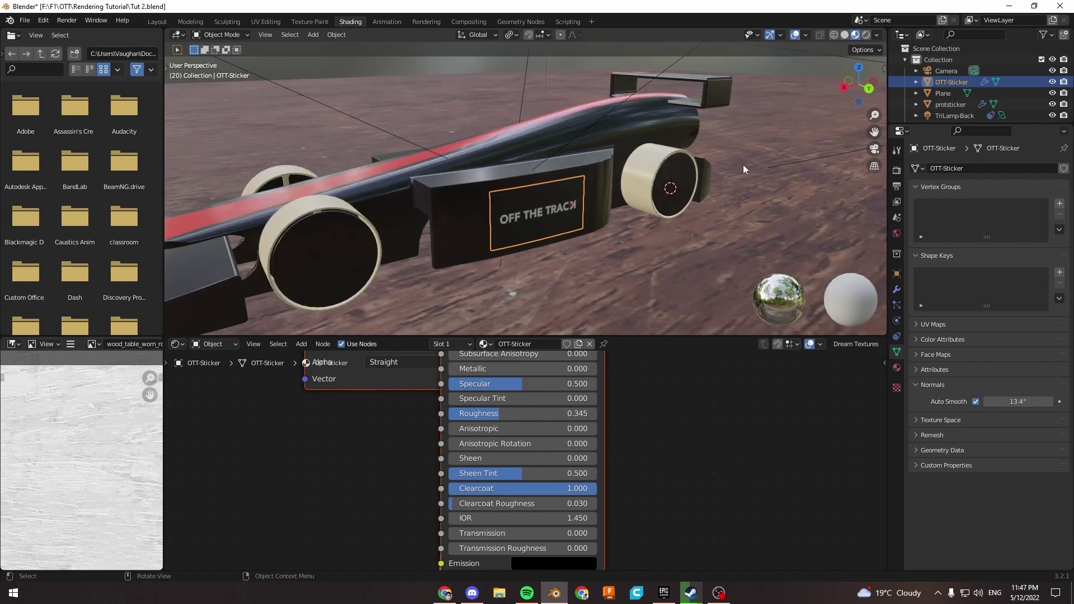
{"action": "left_click", "coordinate": [347, 249]}
{"action": "middle_click_drag", "start_coordinate": [399, 130], "coordinate": [542, 143]}
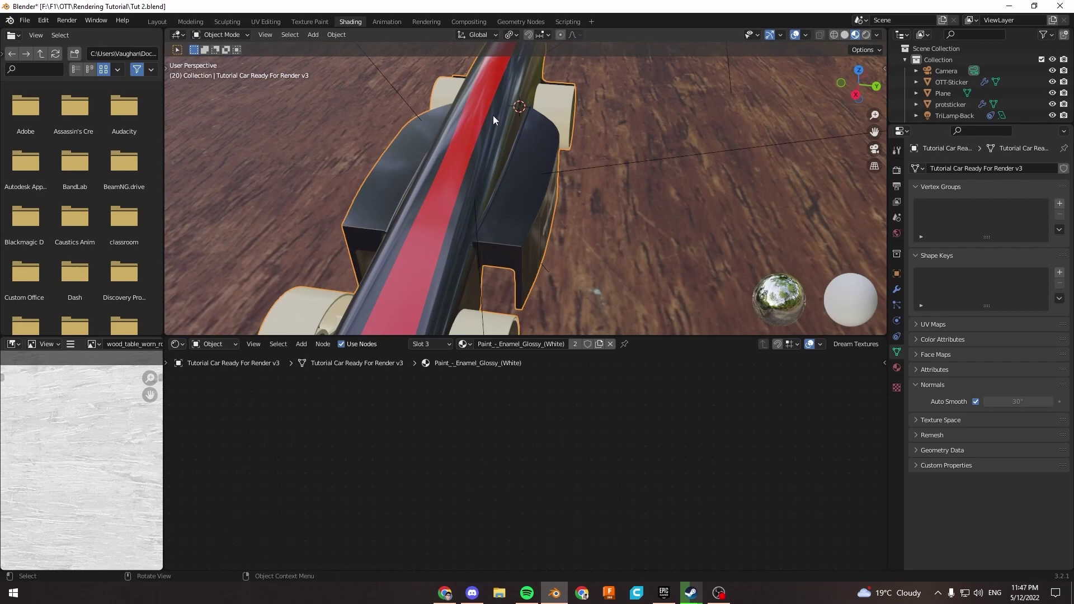
{"action": "middle_click_drag", "start_coordinate": [444, 143], "coordinate": [506, 149]}
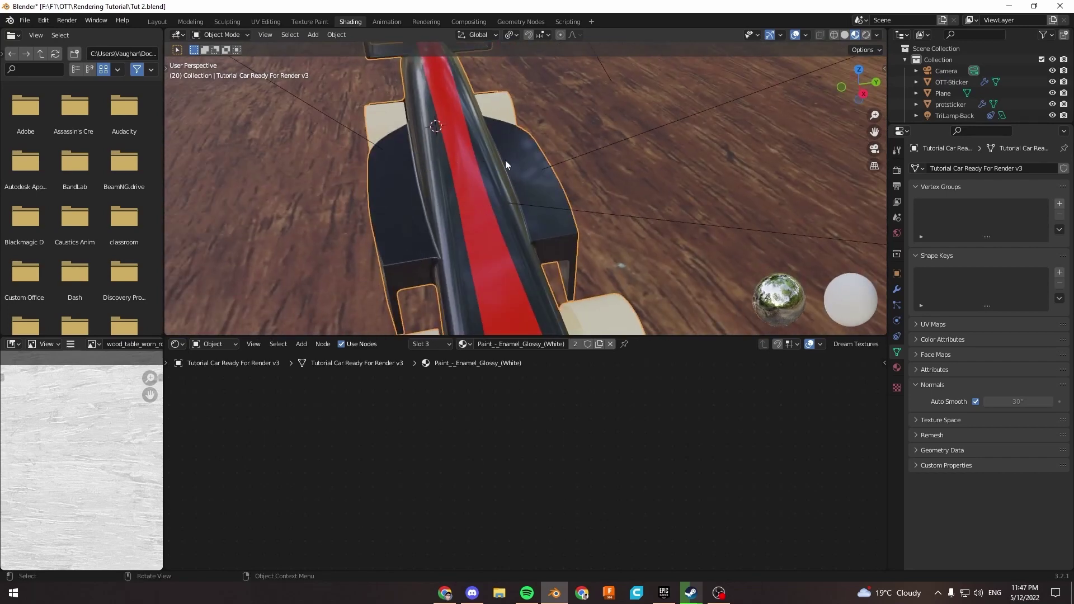
{"action": "middle_click_drag", "start_coordinate": [545, 195], "coordinate": [356, 247]}
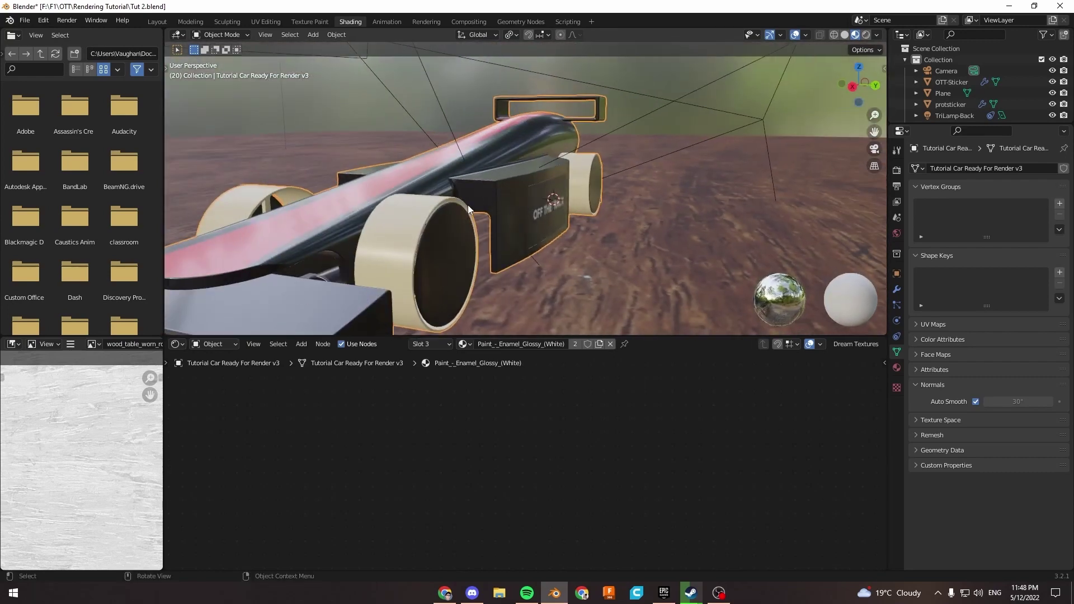
{"action": "middle_click_drag", "start_coordinate": [523, 176], "coordinate": [554, 190]}
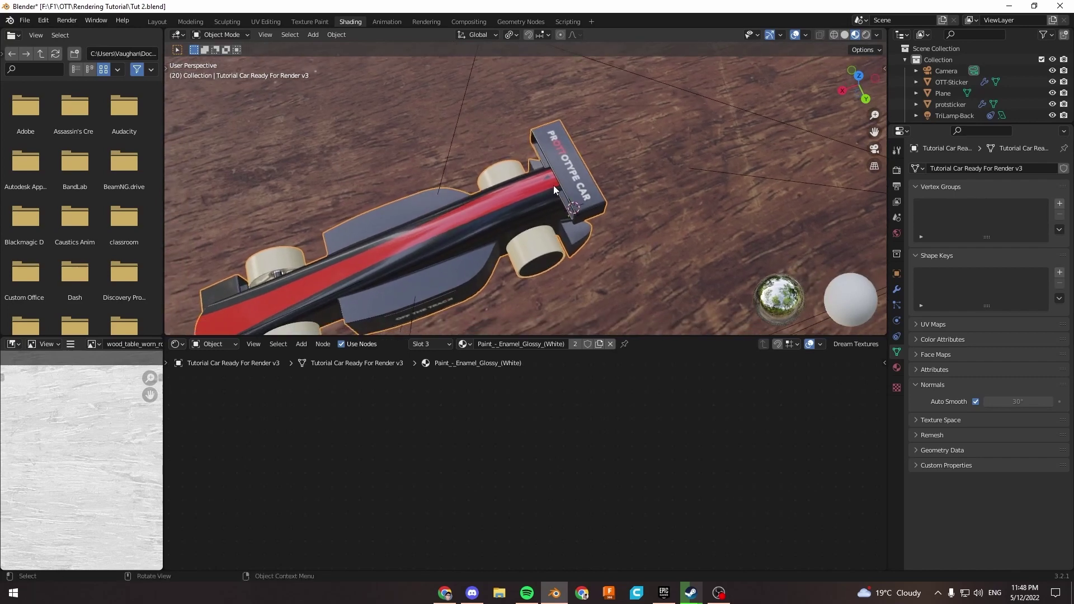